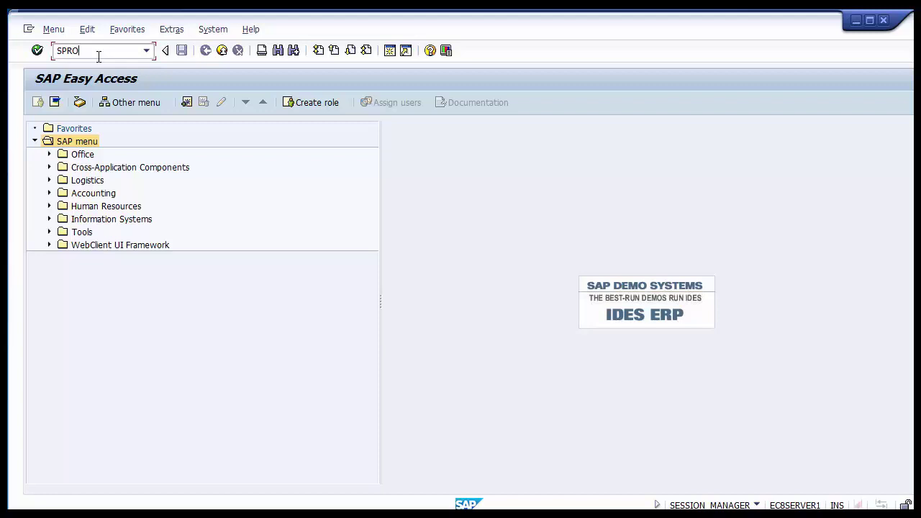
- Run transaction SPRO and display the SAP Reference IMG
key("Return")
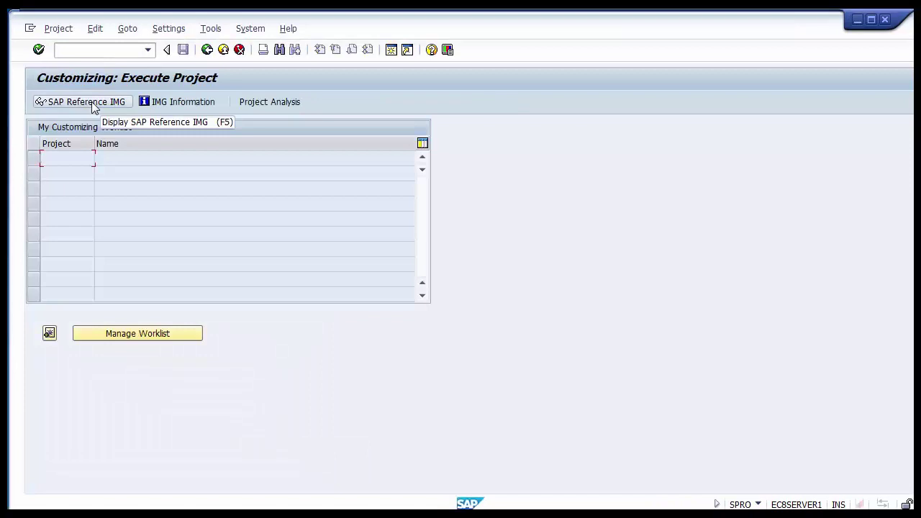
left_click(92, 107)
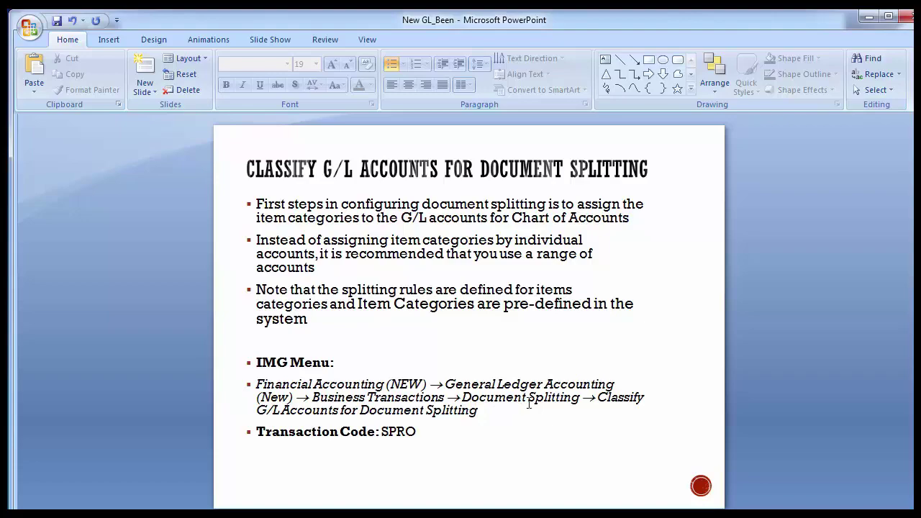
key("alt+Tab")
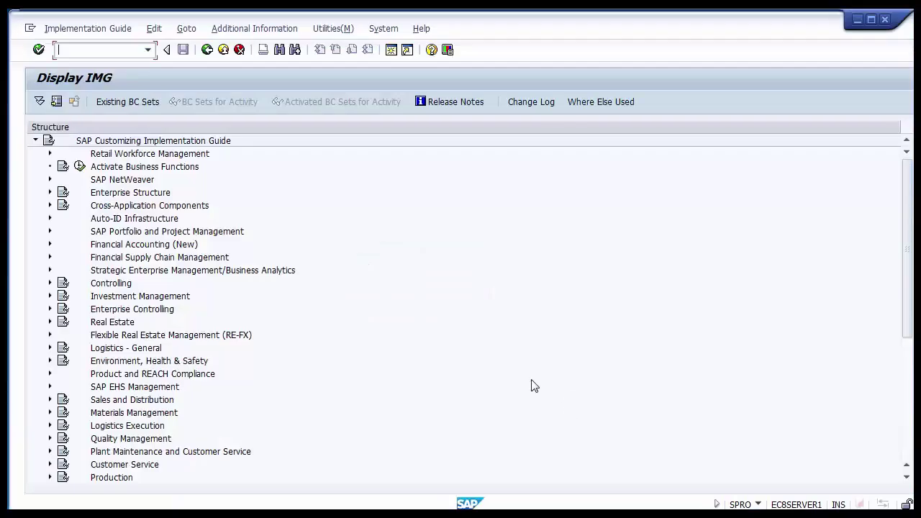
- Expand Financial Accounting (New), General Ledger Accounting (New) and its Business Transactions node in the implementation guide
left_click(122, 246)
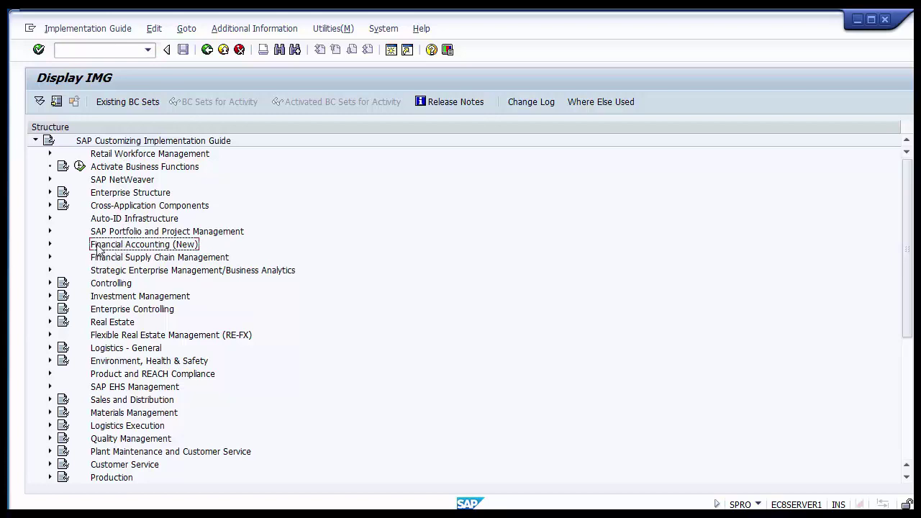
left_click(50, 246)
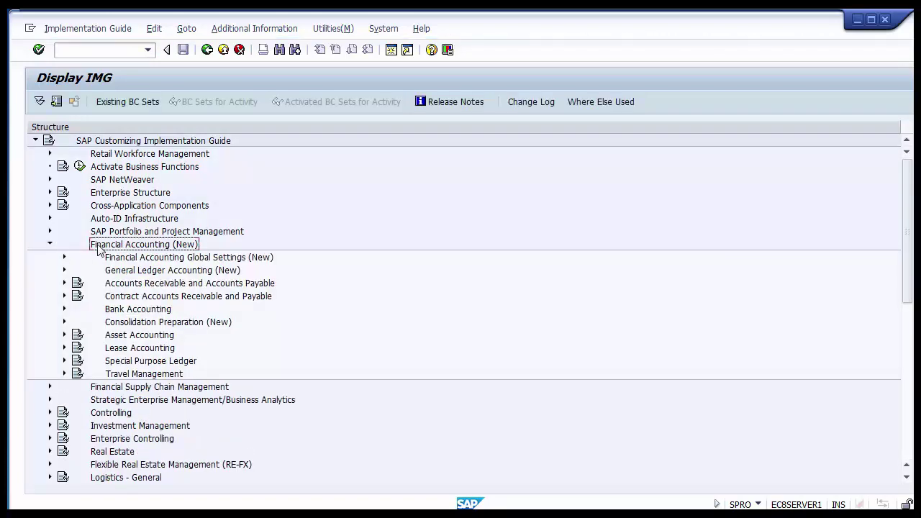
left_click(125, 272)
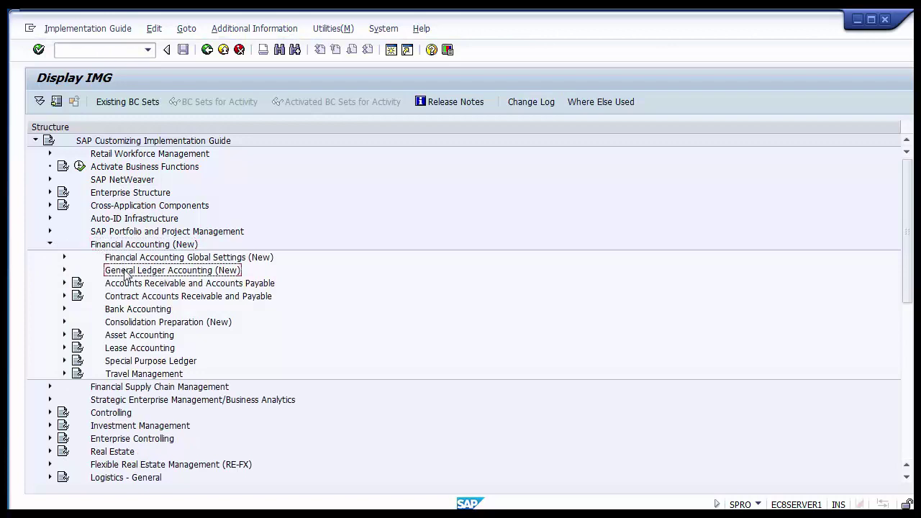
left_click(64, 271)
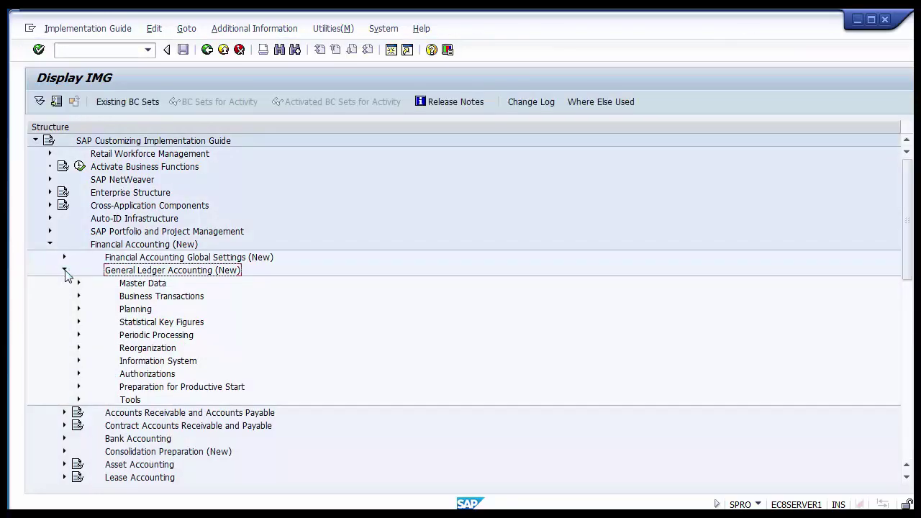
left_click(142, 300)
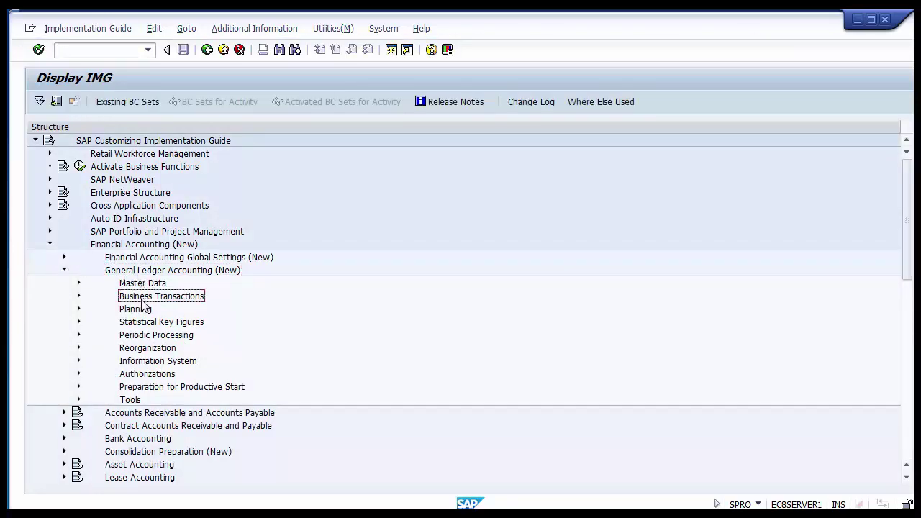
left_click(79, 296)
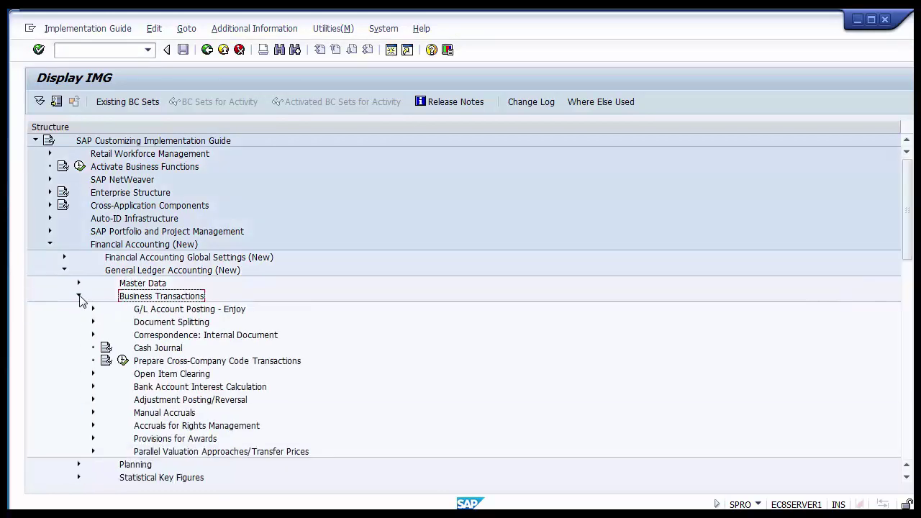
- Expand the Document Splitting node under Business Transactions
left_click(142, 326)
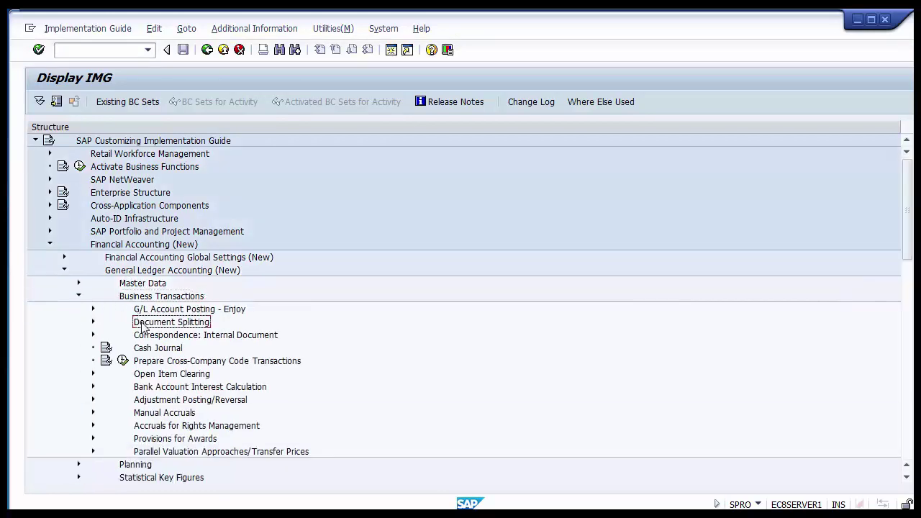
left_click(118, 246)
left_click(126, 271)
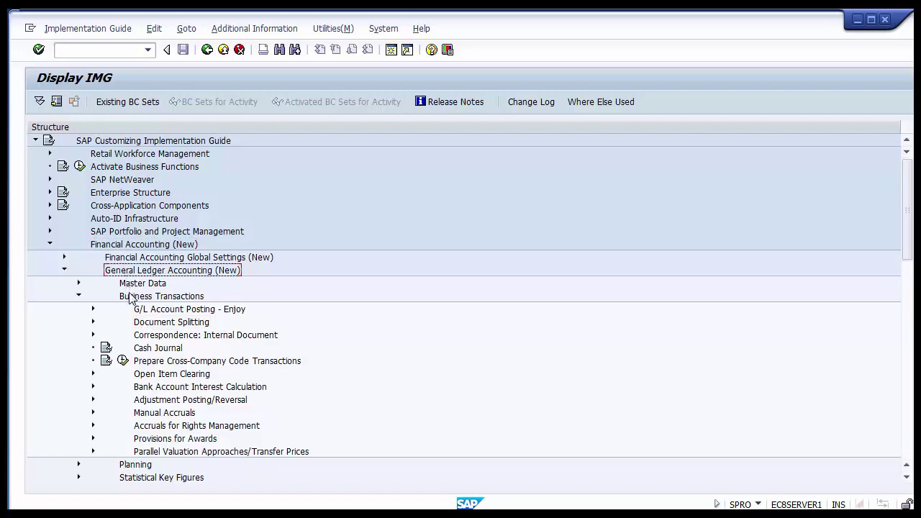
left_click(130, 298)
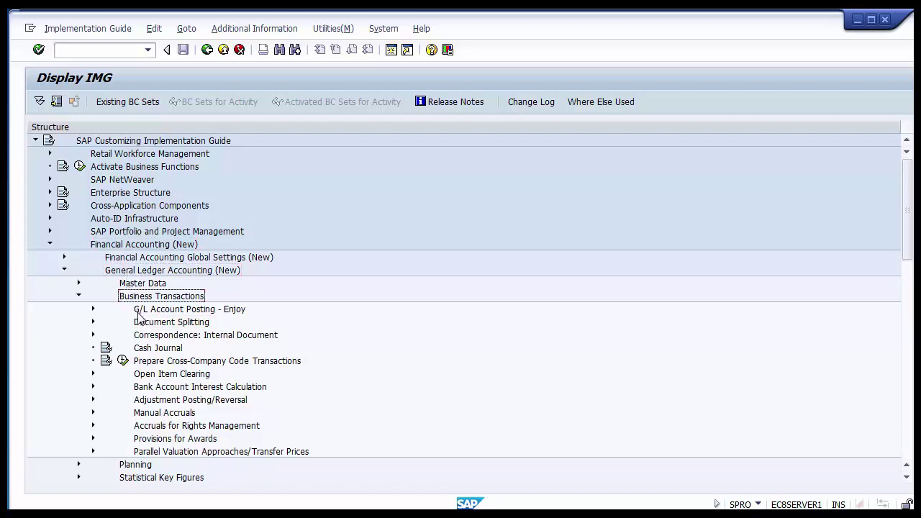
left_click(144, 325)
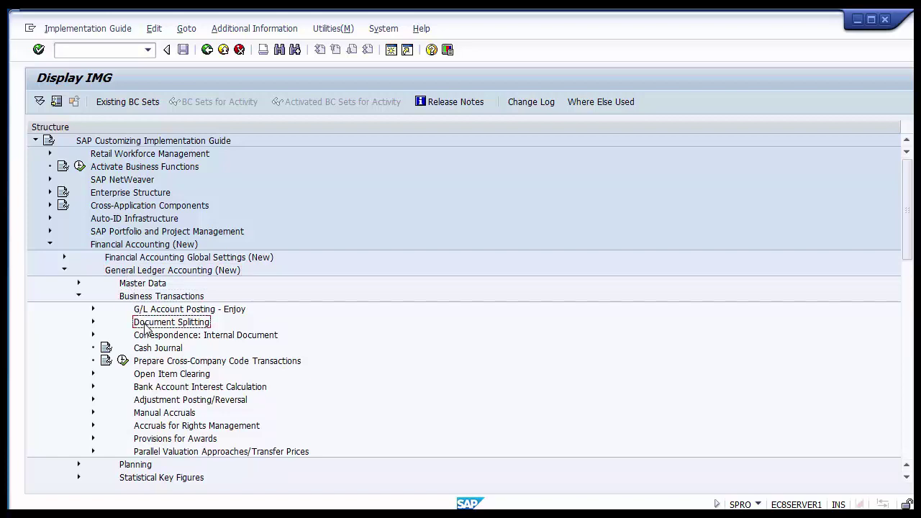
left_click(93, 322)
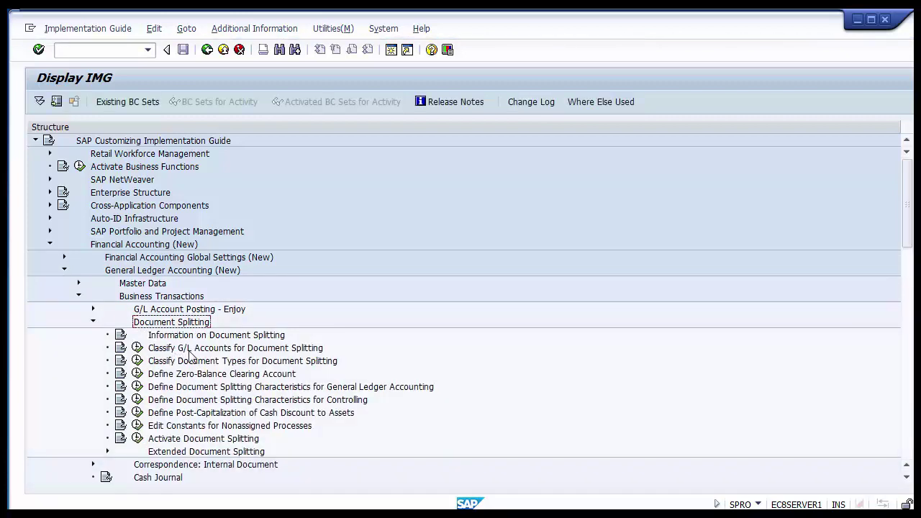
- Review the Document Splitting activities from Classify G/L Accounts for Document Splitting through Edit Constants for Nonassigned Processes
left_click(188, 350)
left_click(193, 362)
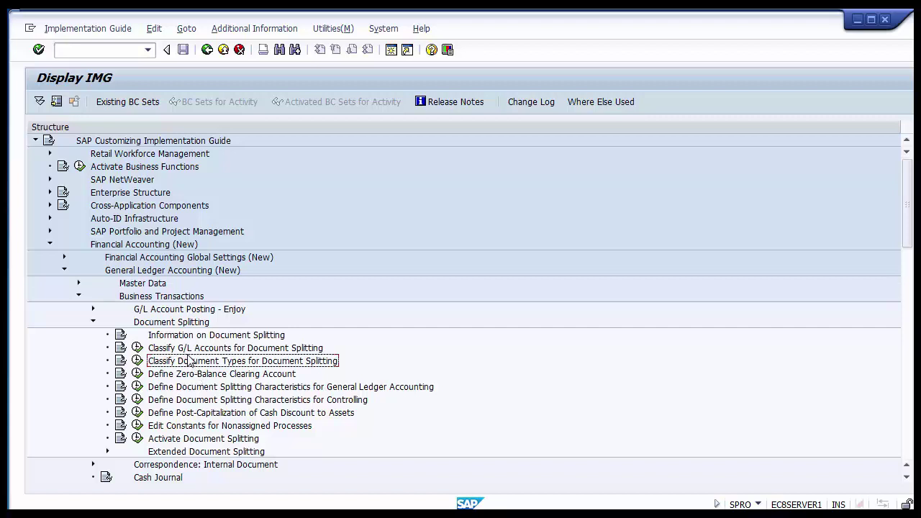
left_click(189, 351)
left_click(192, 364)
left_click(191, 374)
left_click(192, 387)
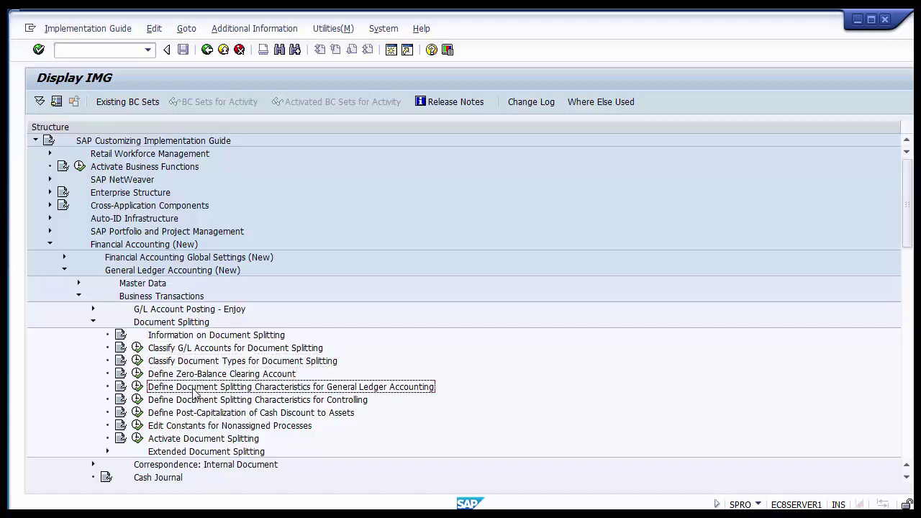
left_click(195, 400)
left_click(196, 413)
left_click(197, 426)
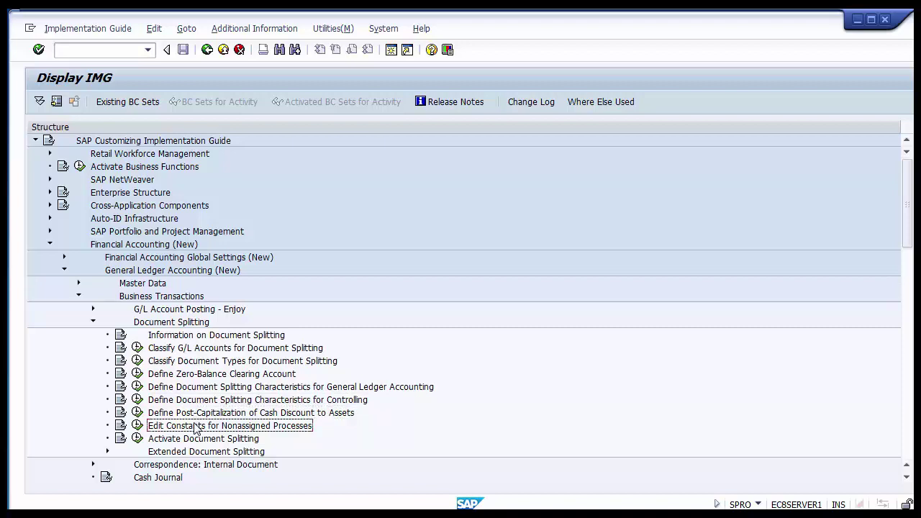
- Execute the Classify G/L Accounts for Document Splitting activity with chart of accounts 1000 as the work area
left_click(188, 350)
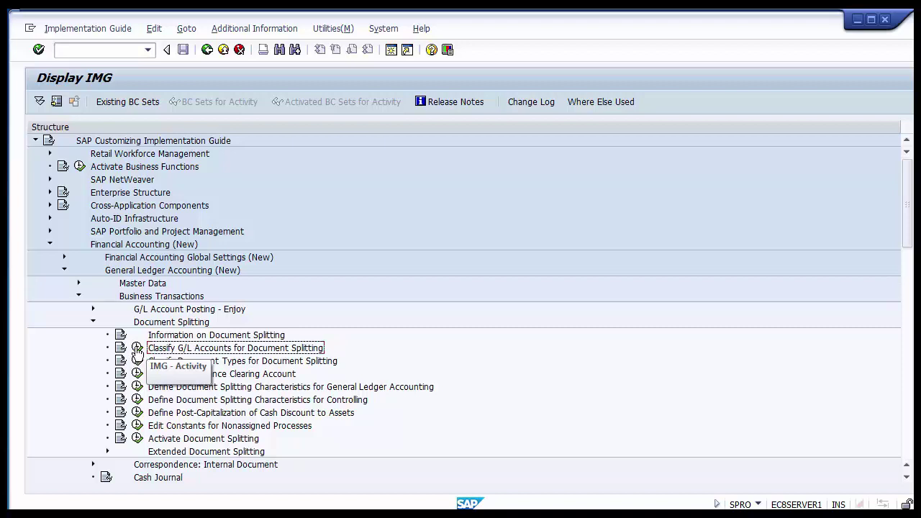
left_click(136, 349)
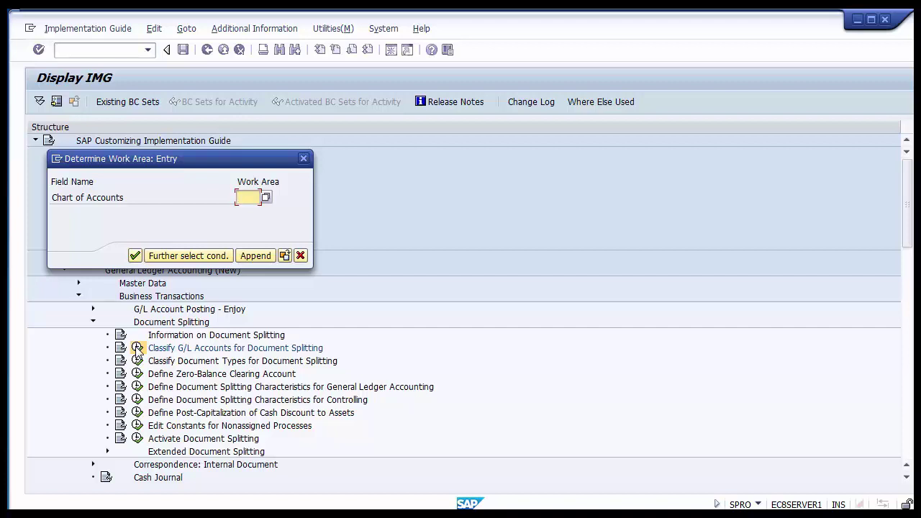
type("1000")
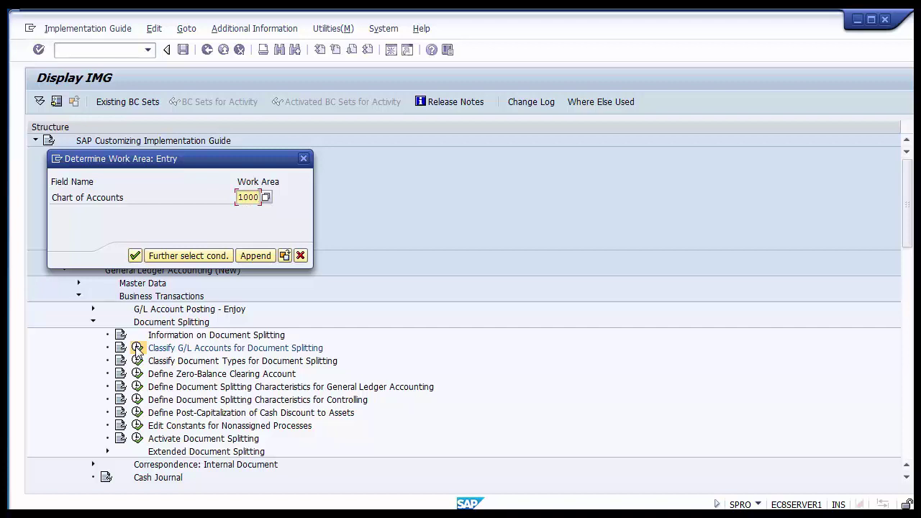
left_click(135, 256)
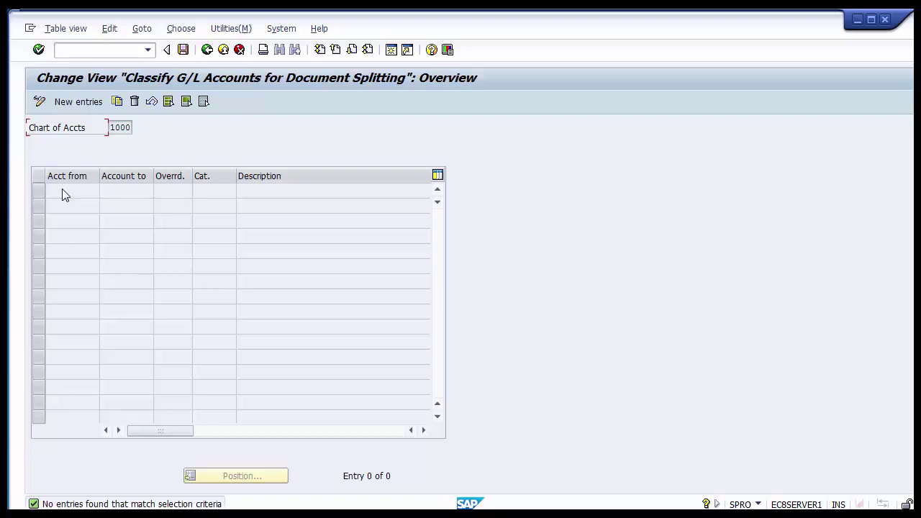
- Create a new session and run transaction OBD4 in it to show the G/L account groups
left_click(82, 51)
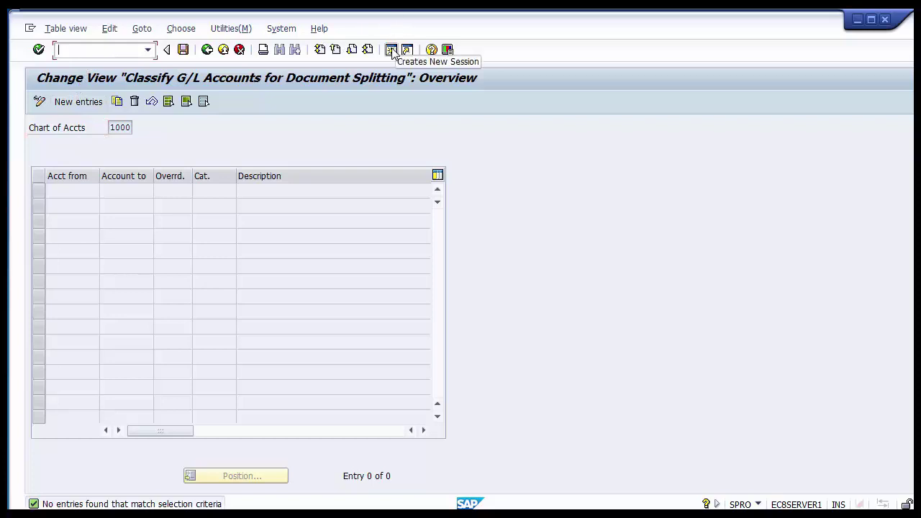
left_click(120, 127)
left_click(324, 132)
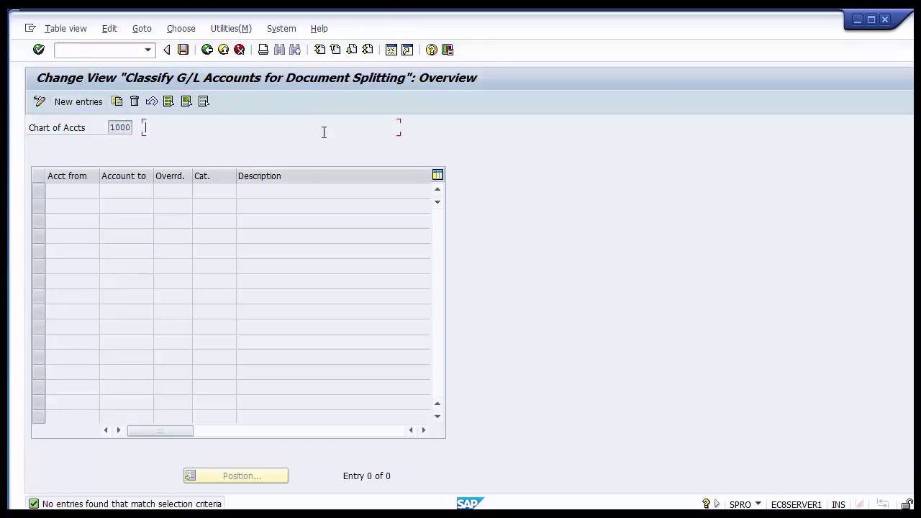
left_click(392, 50)
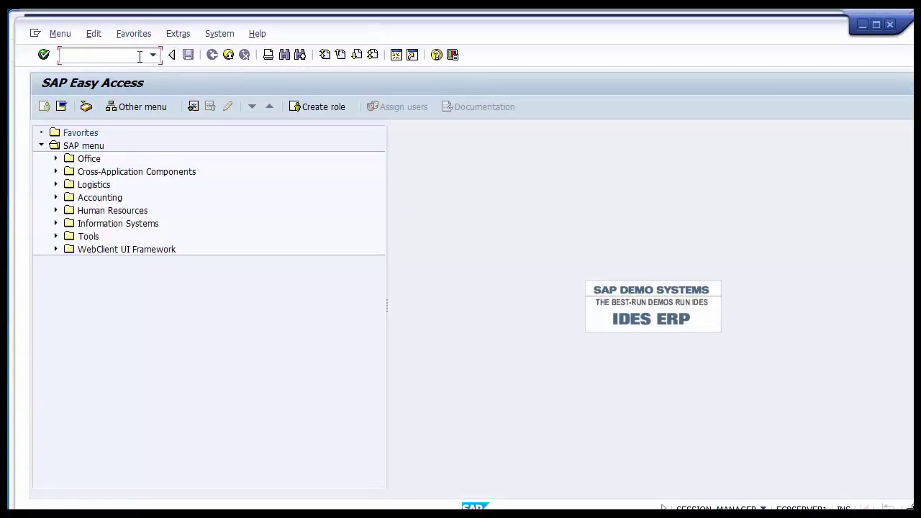
type("OBD4")
key("Return")
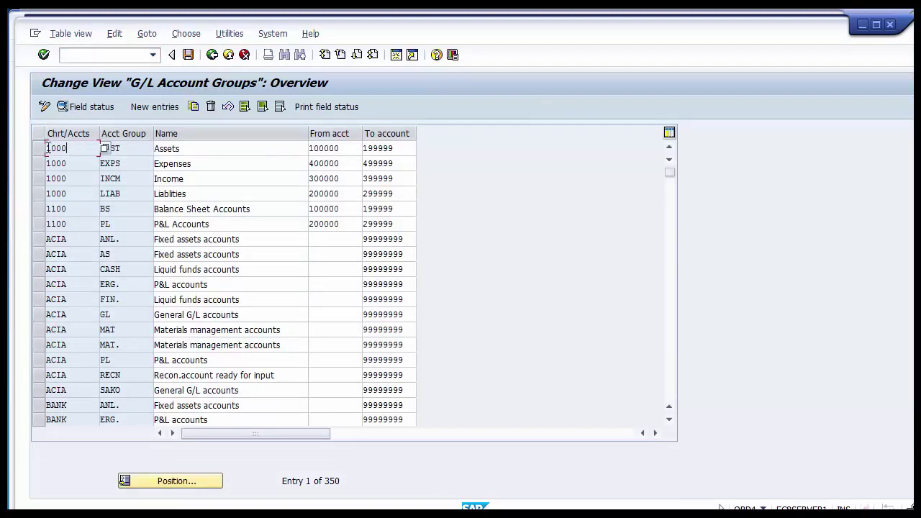
- Select the Assets, Expenses, Income and Liabilities account group rows belonging to chart of accounts 1000
left_click(38, 149)
left_click_drag(39, 156, 37, 196)
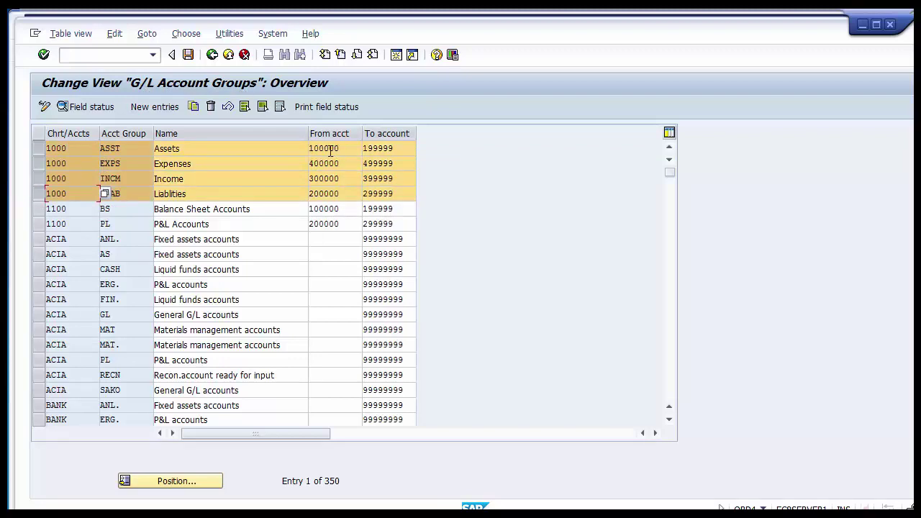
double_click(72, 148)
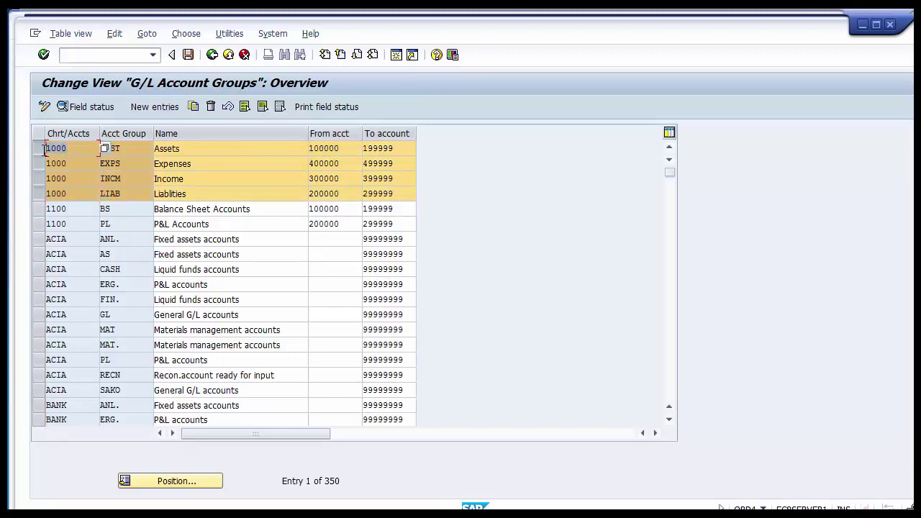
double_click(71, 164)
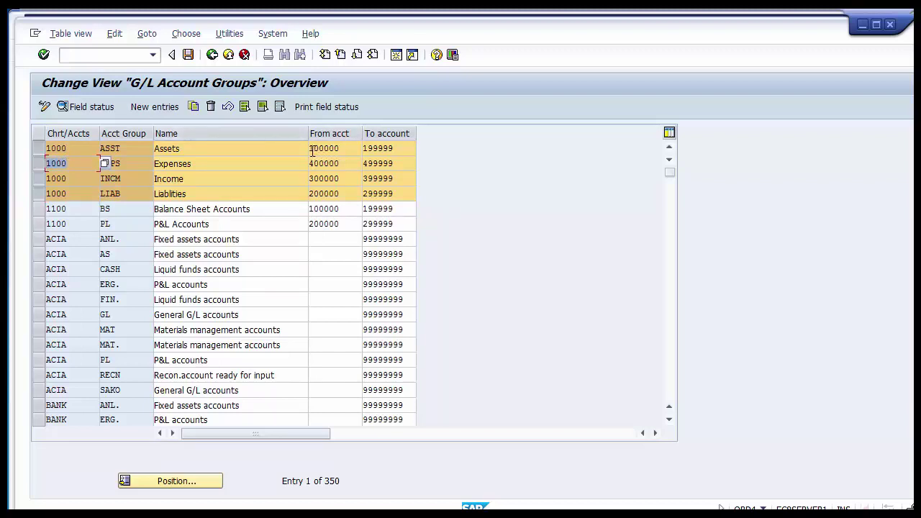
- Examine the account number ranges of the Assets, Expenses, Income and Liabilities groups in chart of accounts 1000
left_click_drag(309, 148, 340, 149)
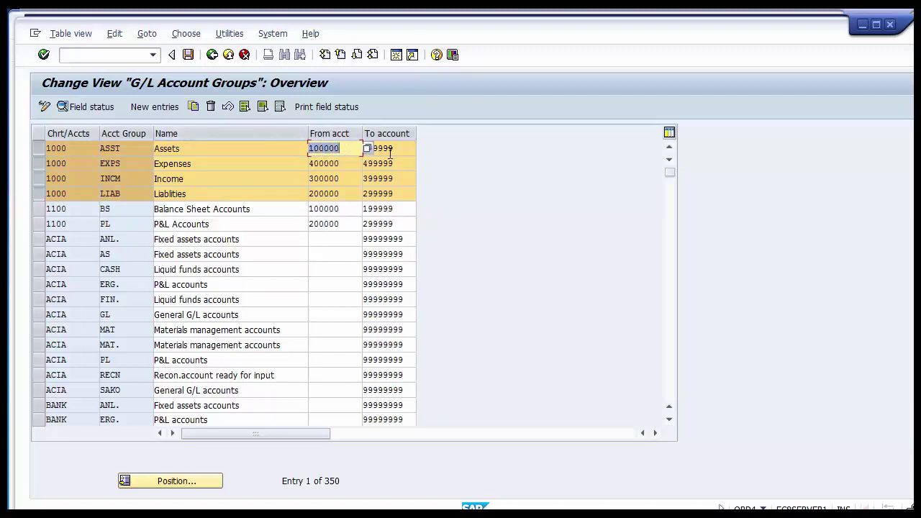
left_click_drag(400, 148, 306, 148)
left_click_drag(182, 148, 151, 149)
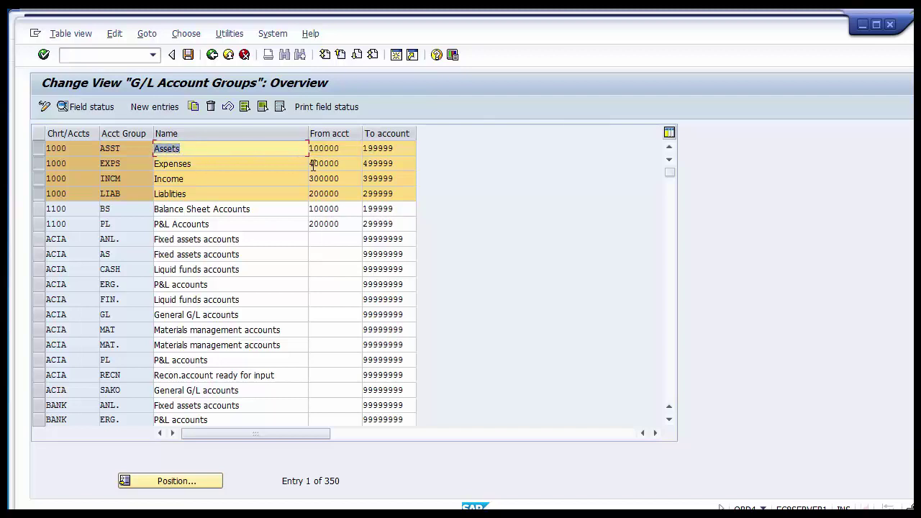
mouse_move(313, 164)
left_mouse_down()
mouse_move(340, 164)
mouse_move(307, 165)
left_mouse_up()
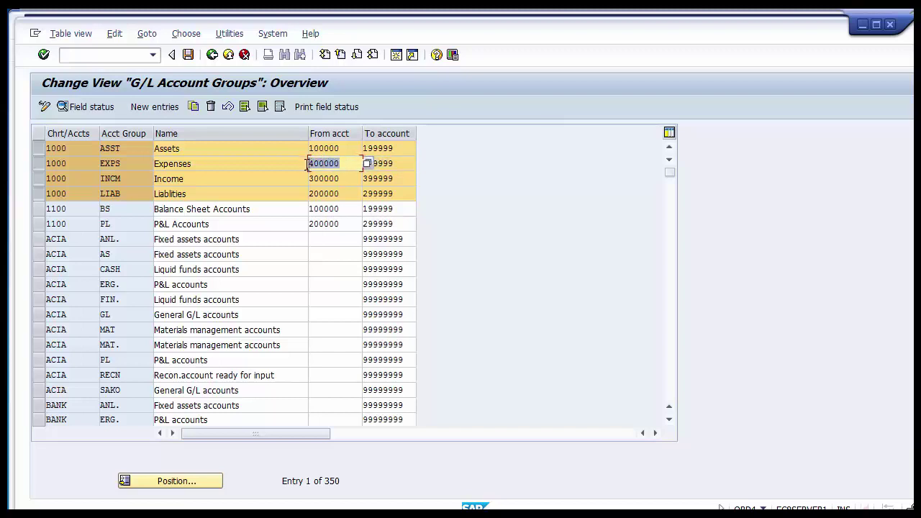
left_click(213, 165)
left_click_drag(212, 165, 145, 164)
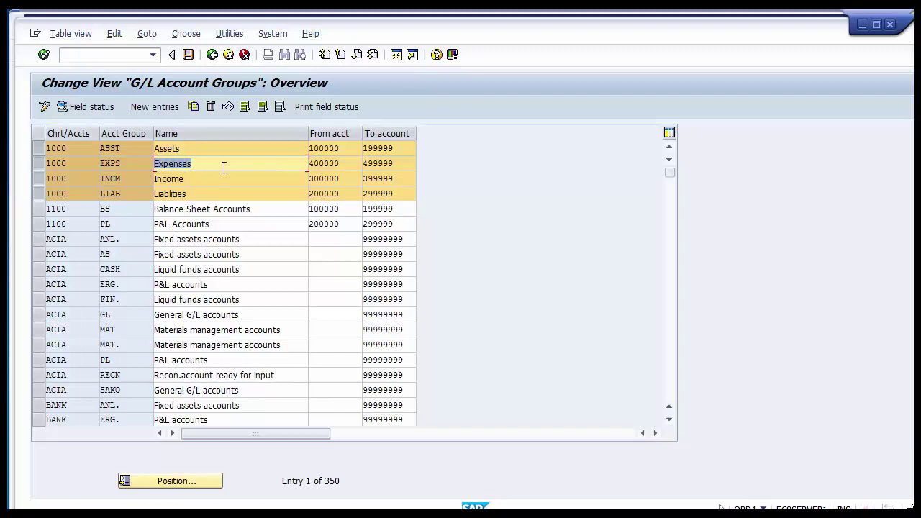
left_click_drag(340, 179, 305, 180)
left_click_drag(216, 182, 146, 180)
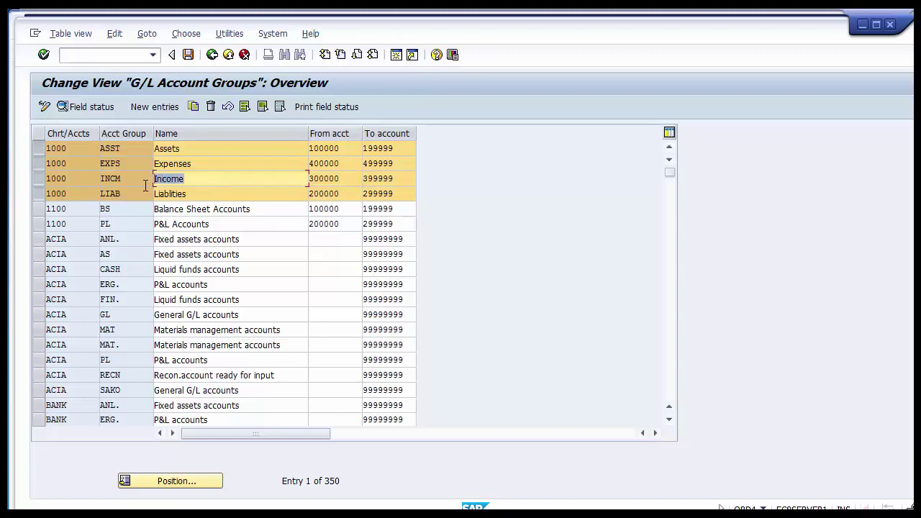
left_click_drag(354, 193, 288, 191)
left_click_drag(203, 191, 154, 193)
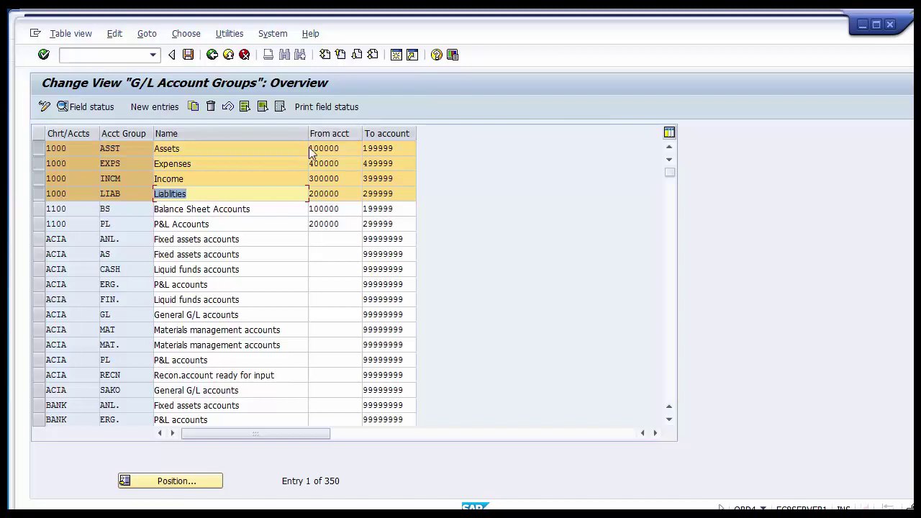
left_click(311, 149)
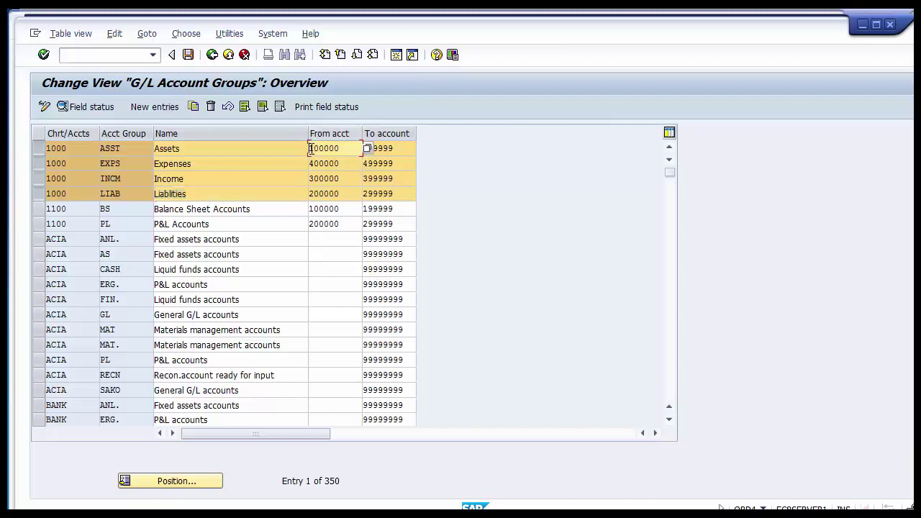
- Copy the from and to account ranges of the Assets, Expenses, Income and Liabilities groups as one block
key("ctrl+y")
key("ctrl+y")
left_click_drag(310, 144, 385, 190)
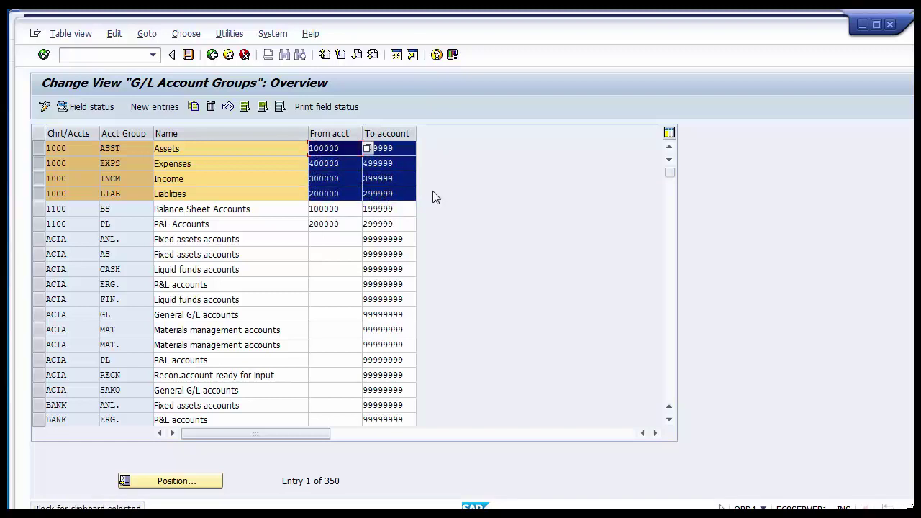
key("ctrl+c")
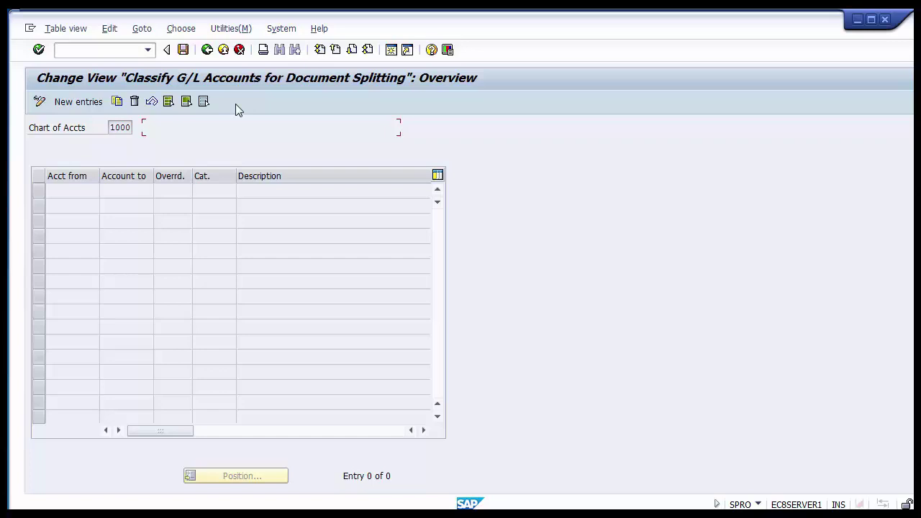
- Start new entries in the G/L account classification view for chart 1000 and paste the four copied account ranges
left_click(79, 108)
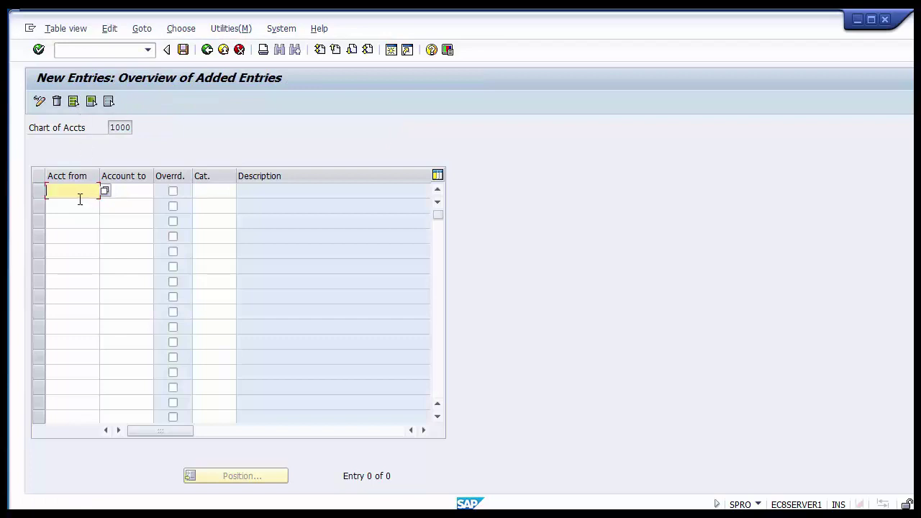
left_click(125, 190)
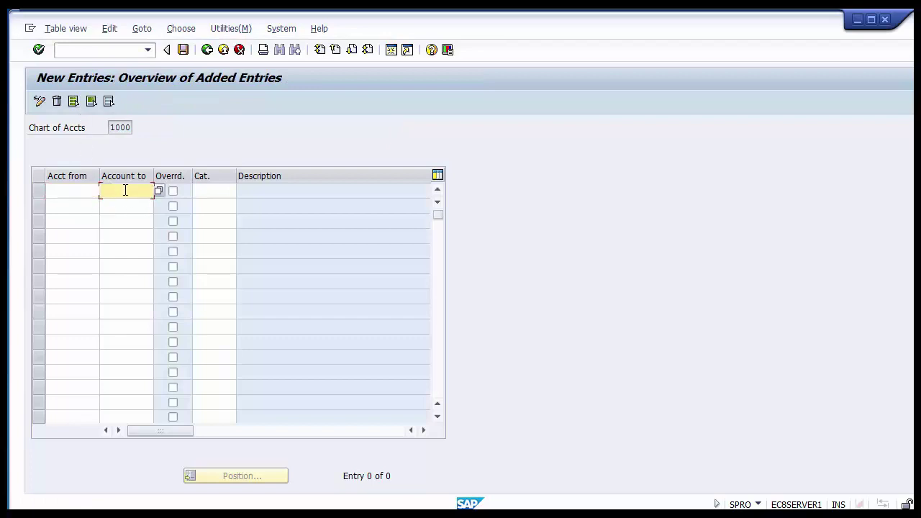
left_click(66, 191)
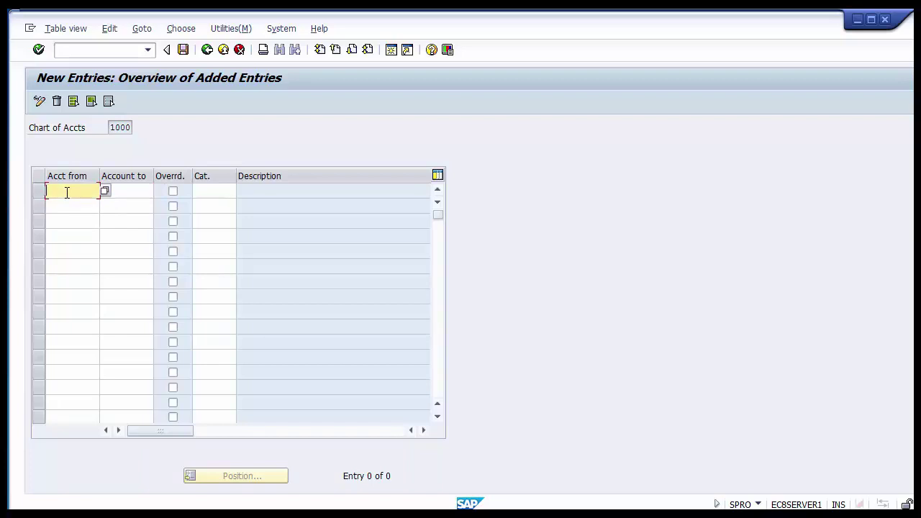
key("ctrl+v")
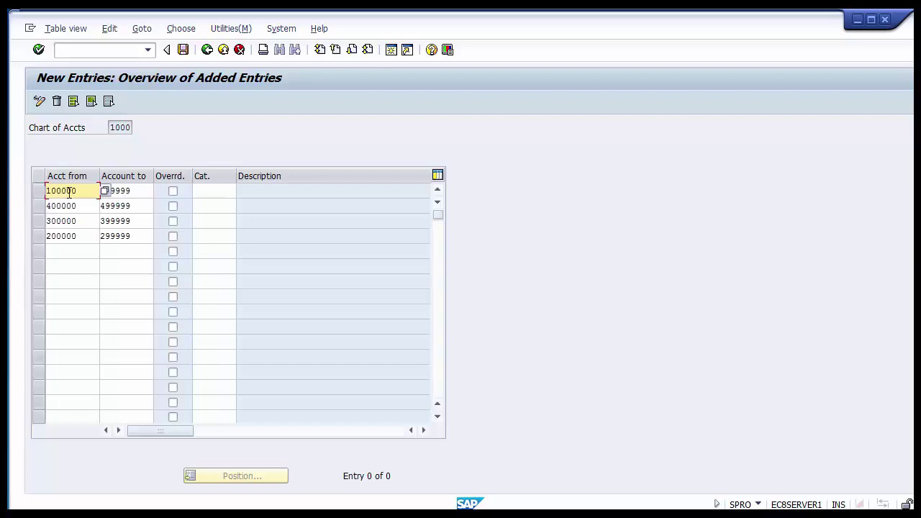
left_click(137, 191)
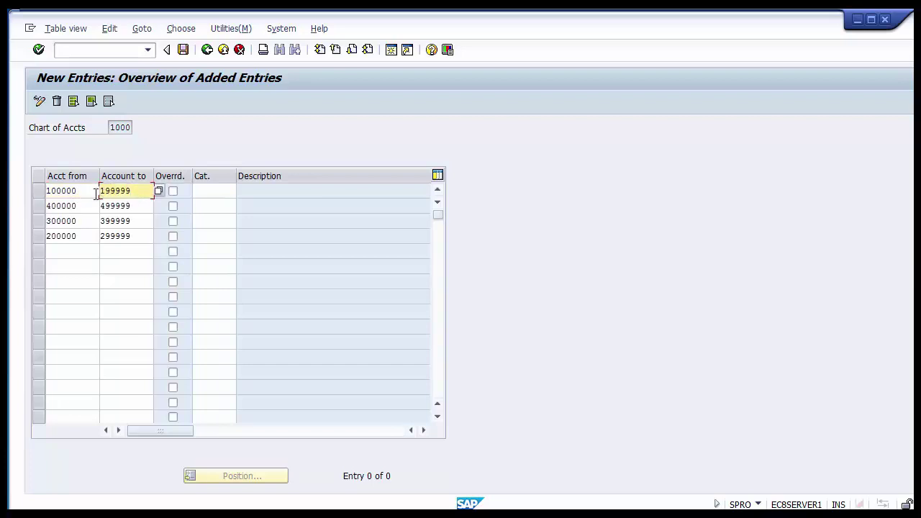
- Review the available item categories and assign 01000 Balance Sheet Account to the account range 100000 to 199999
left_click(207, 192)
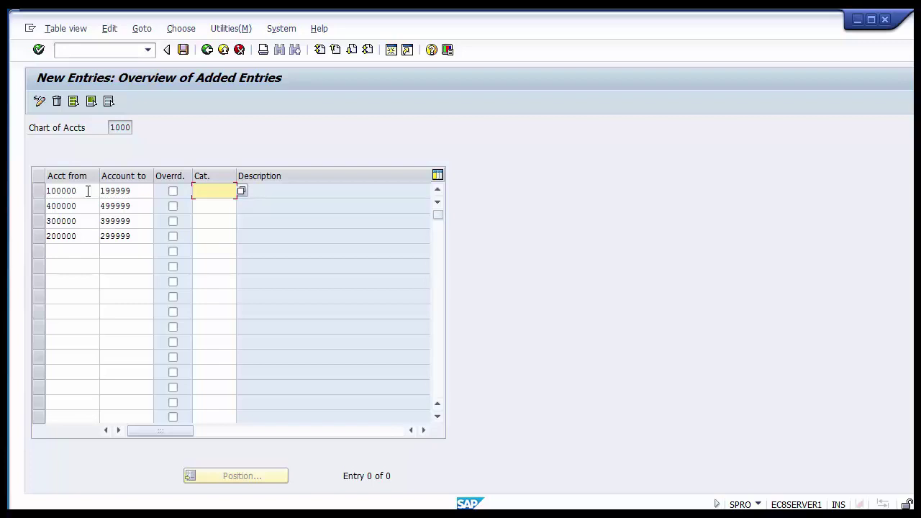
key("F3")
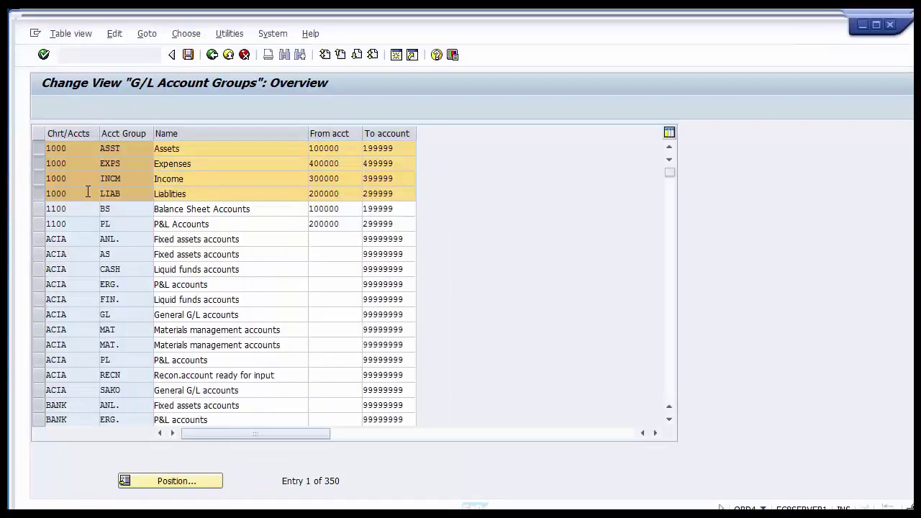
left_click(197, 148)
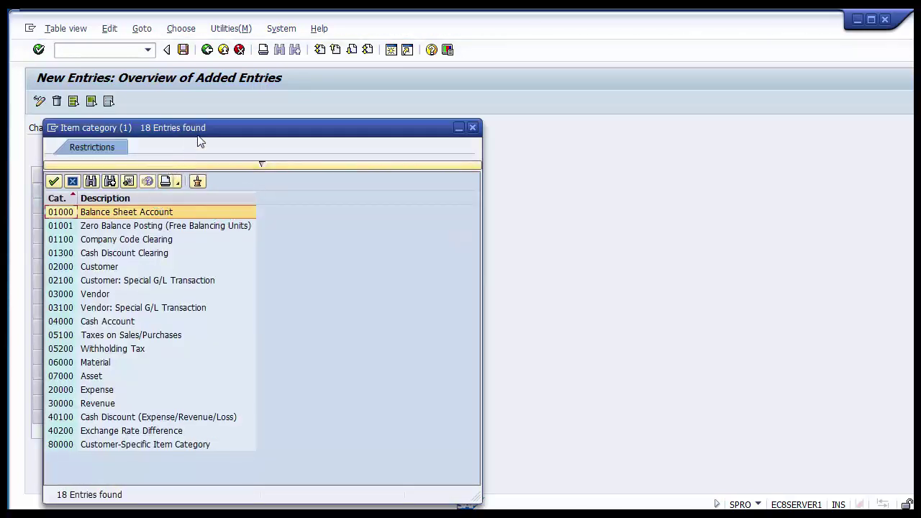
left_click_drag(214, 129, 442, 45)
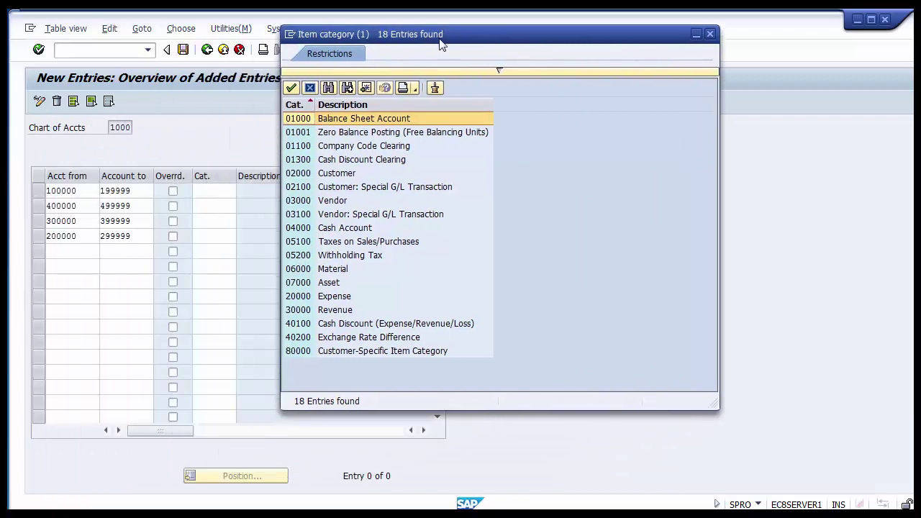
left_click(375, 124)
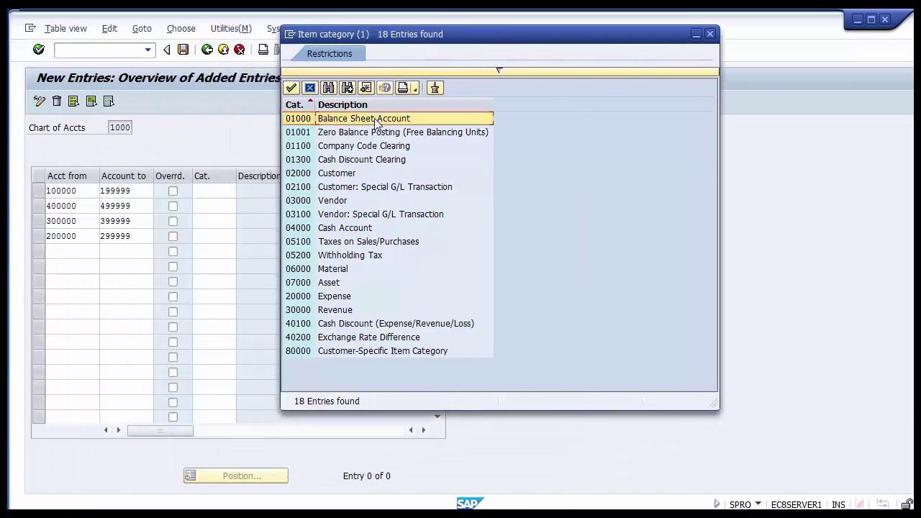
key("Down")
key("Down")
key("Down")
key("Down")
key("Down")
key("Down")
key("Down")
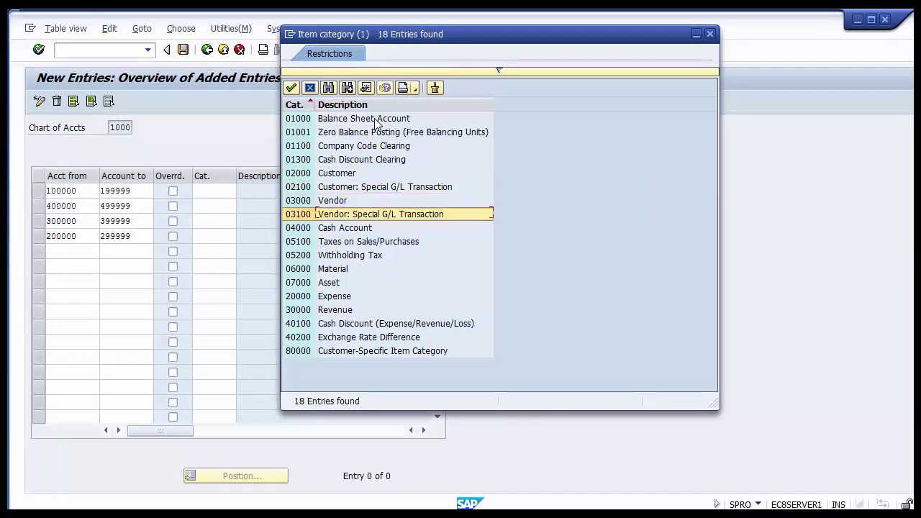
key("Up")
key("Up")
key("Up")
key("Up")
key("Up")
key("Up")
key("Up")
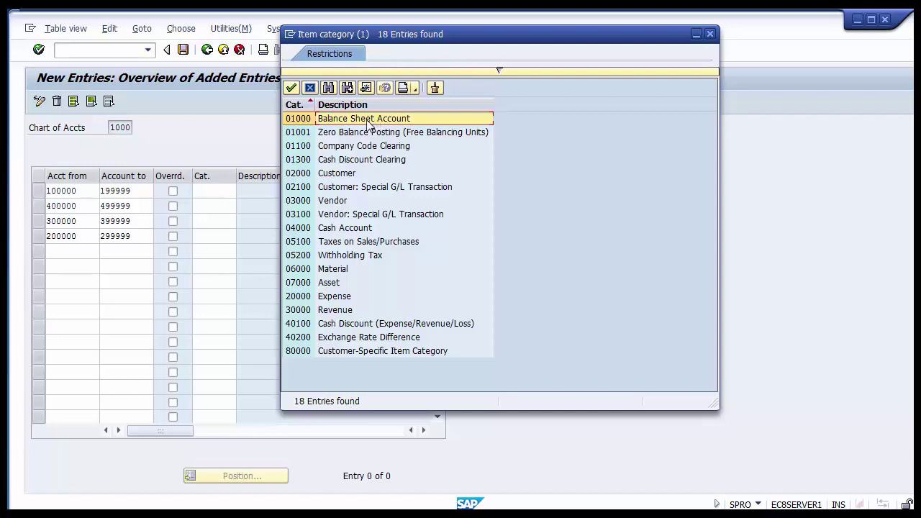
left_click(363, 121)
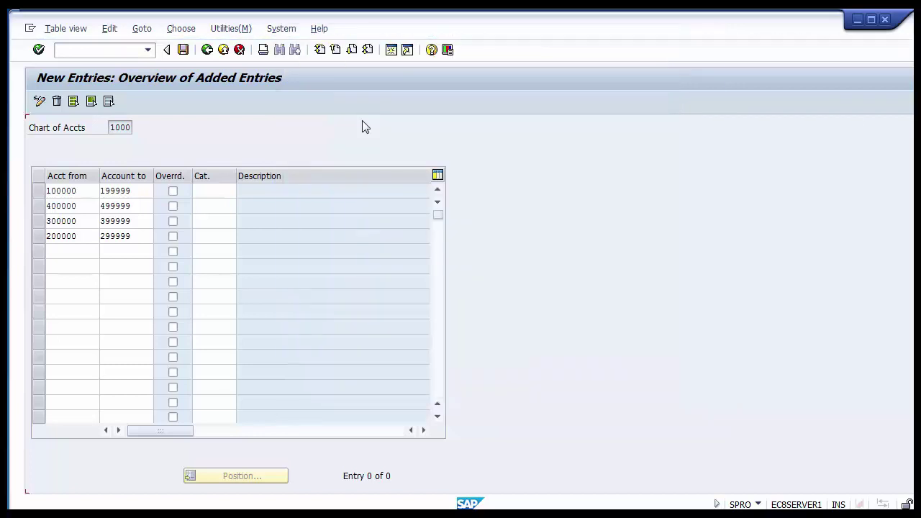
left_click(228, 194)
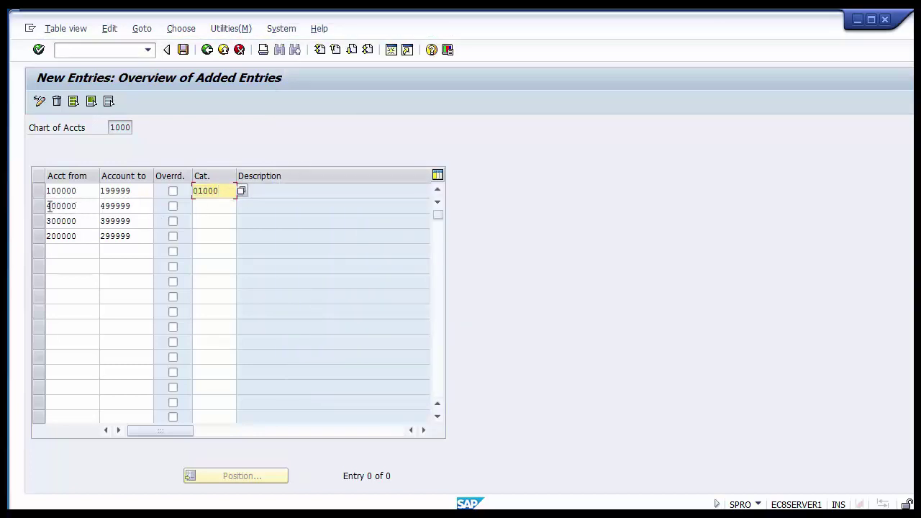
- Assign item category 20000 Expense to the account range 400000 to 499999
left_click_drag(48, 205, 147, 206)
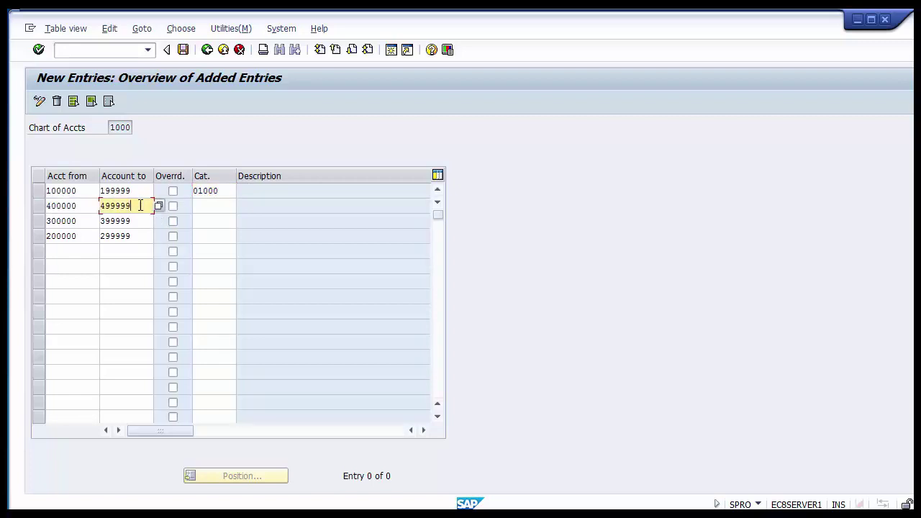
left_click(210, 209)
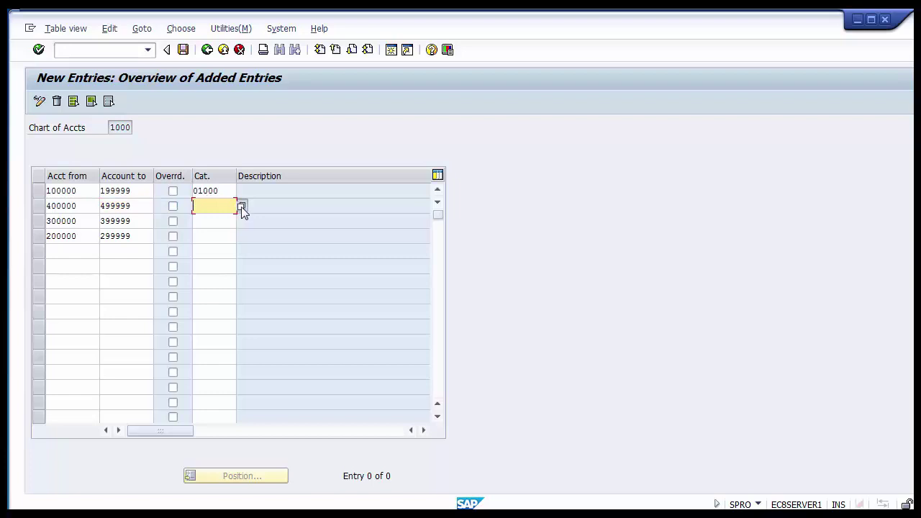
left_click(242, 207)
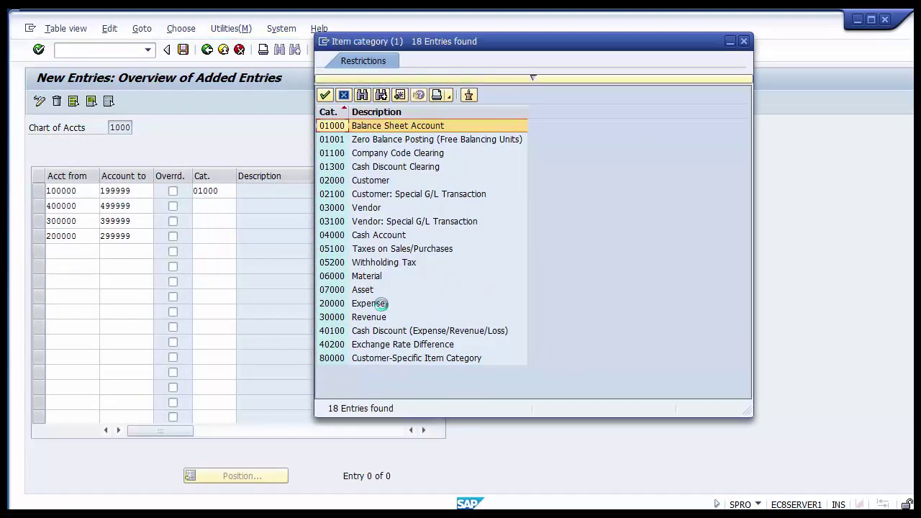
left_click(380, 304)
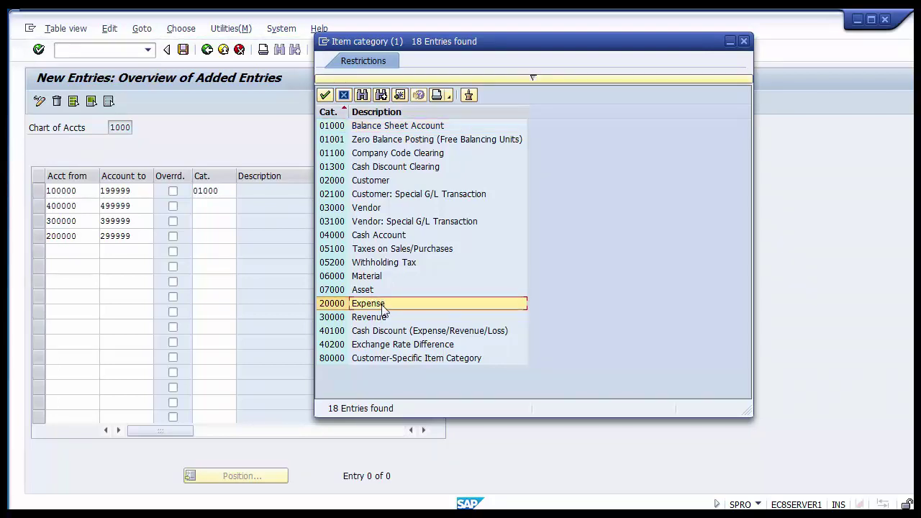
double_click(382, 303)
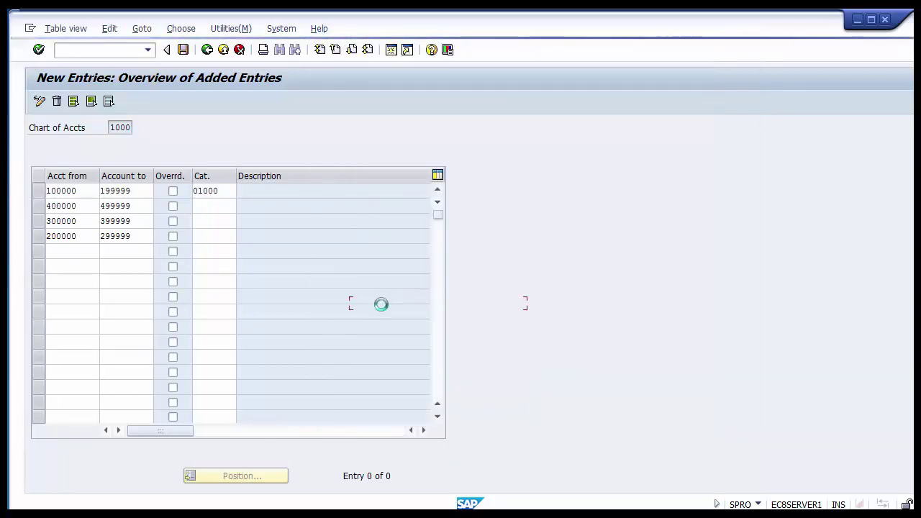
- Assign item category 30000 Revenue to the account range 300000 to 399999
left_click(200, 222)
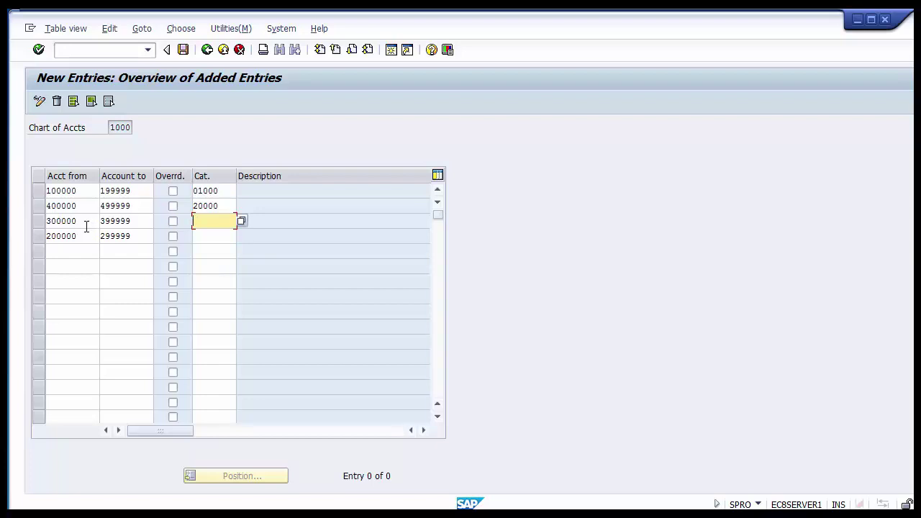
left_click(242, 223)
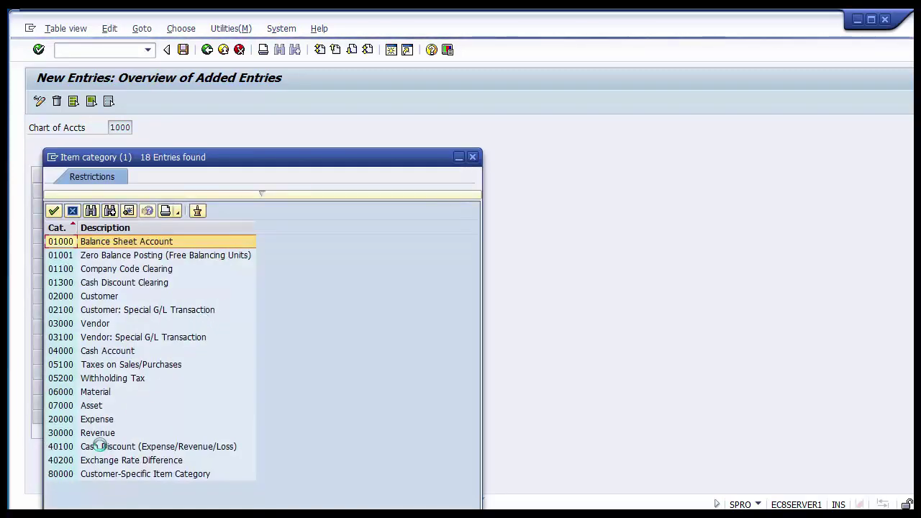
left_click(91, 434)
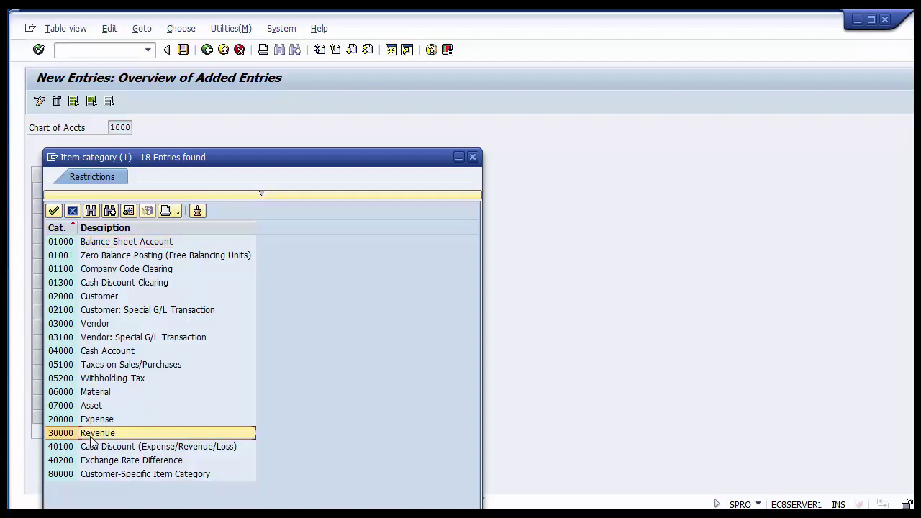
double_click(90, 436)
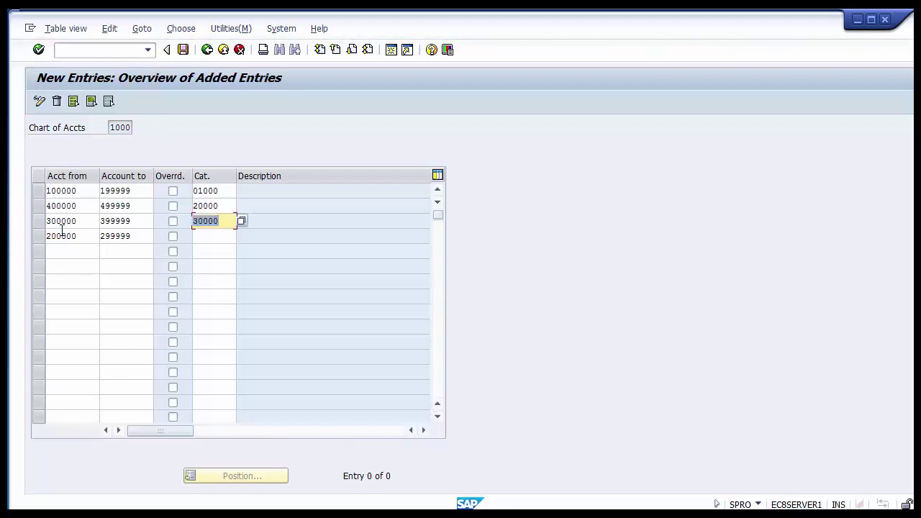
- Assign item category 01000 Balance Sheet Account to the account range 200000 to 299999
left_click(66, 236)
double_click(66, 236)
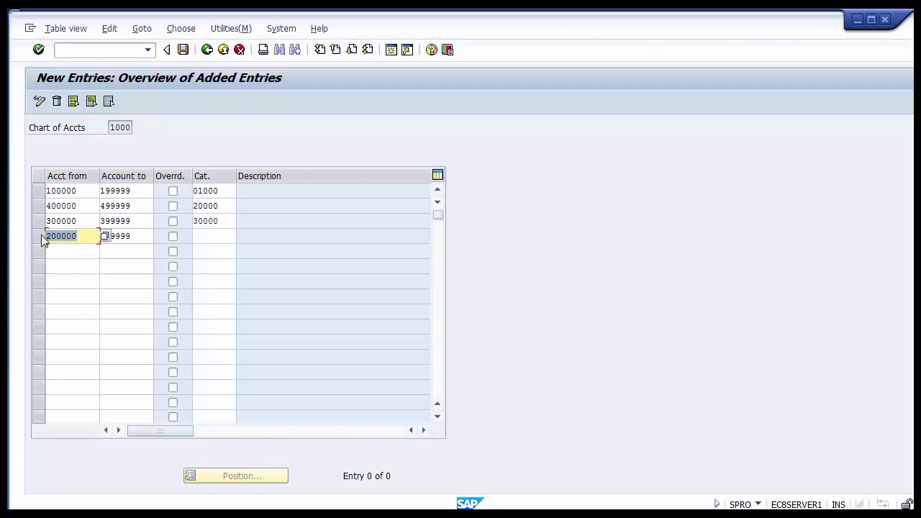
double_click(108, 235)
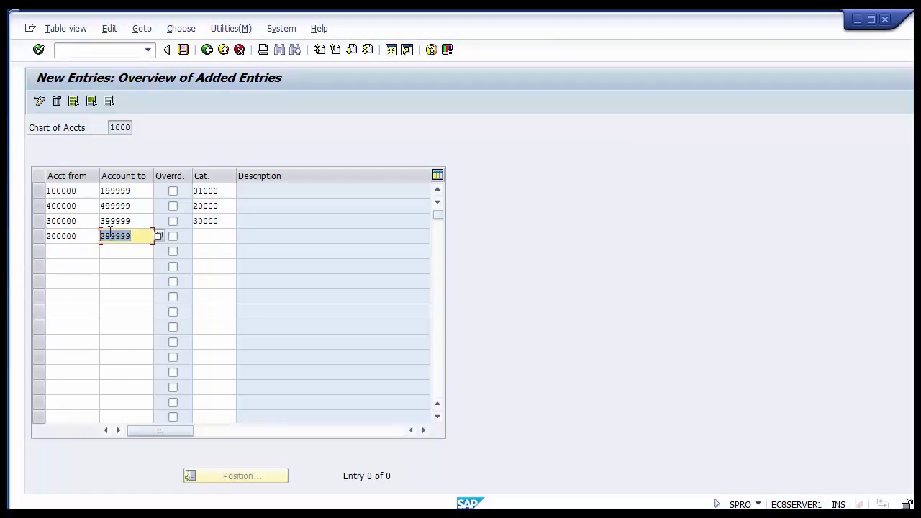
left_click(204, 237)
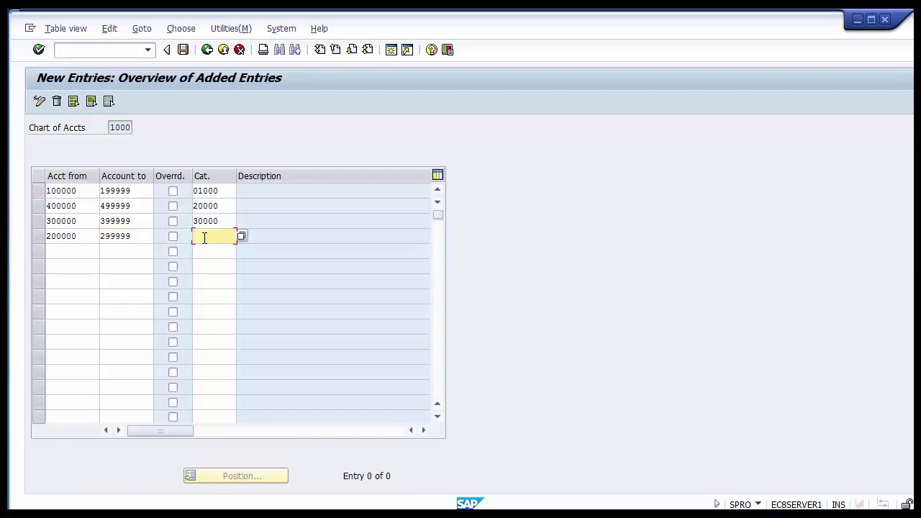
left_click(242, 235)
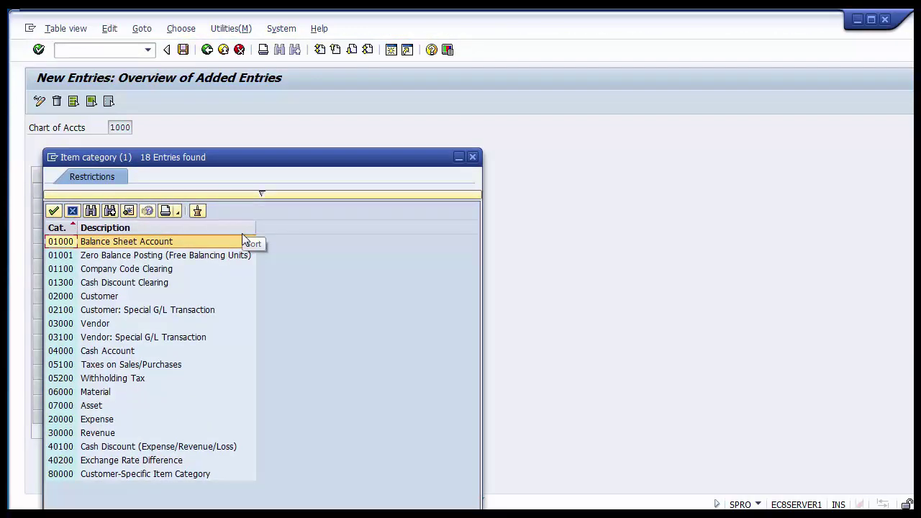
left_click(144, 244)
double_click(143, 243)
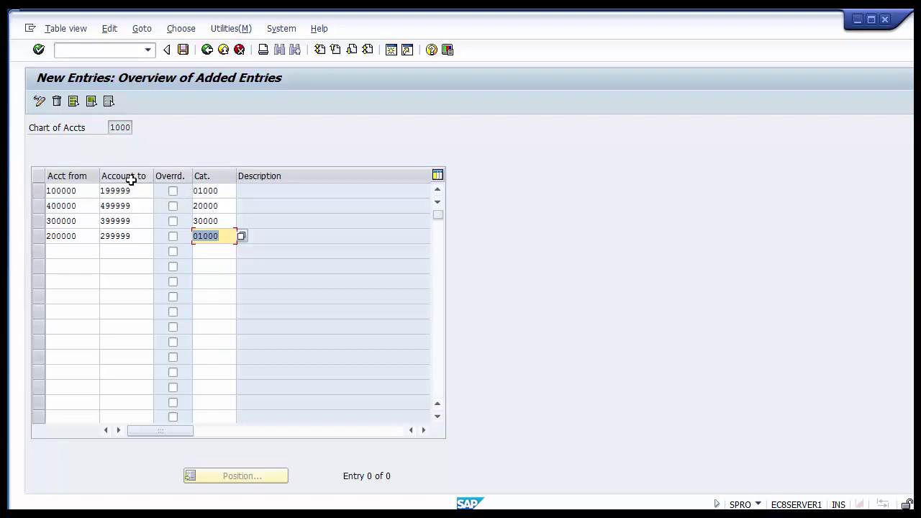
- Validate the four account range entries and save them to the customizing request for FI - New GL configuration
left_click(173, 192)
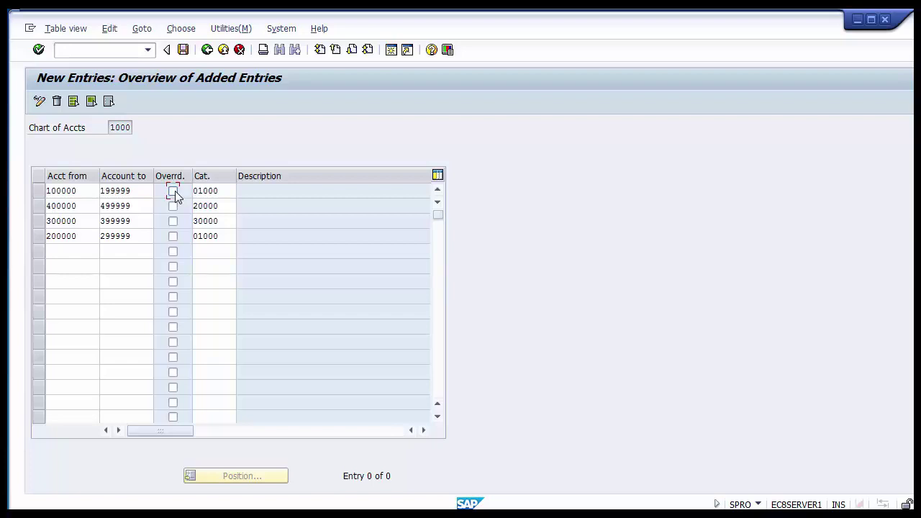
key("Return")
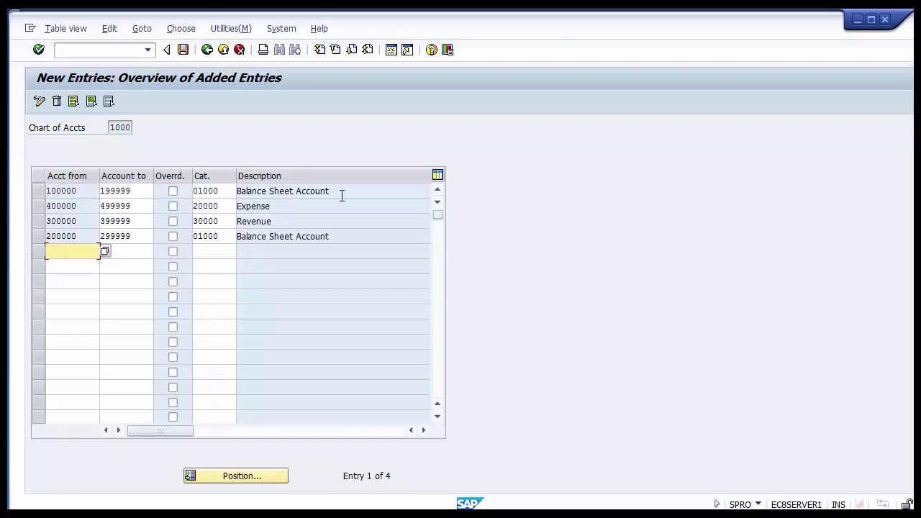
left_click_drag(341, 191, 224, 192)
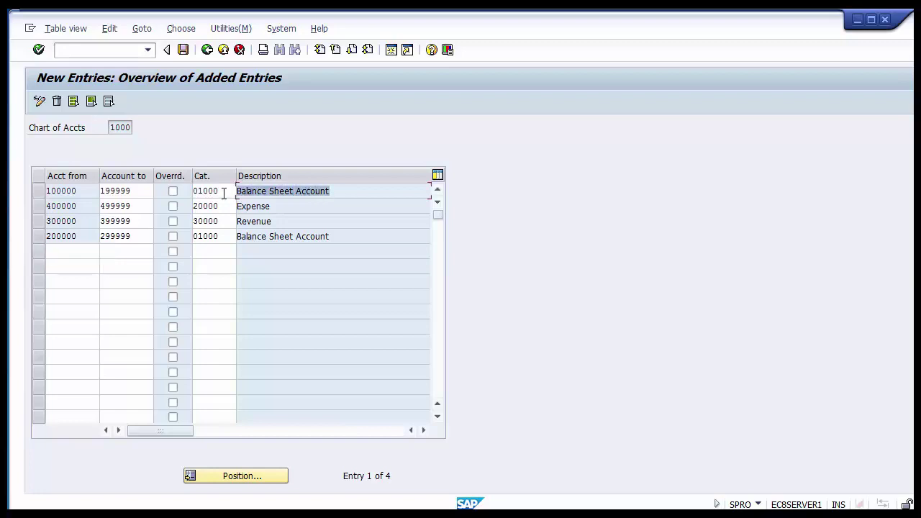
left_click_drag(275, 207, 239, 208)
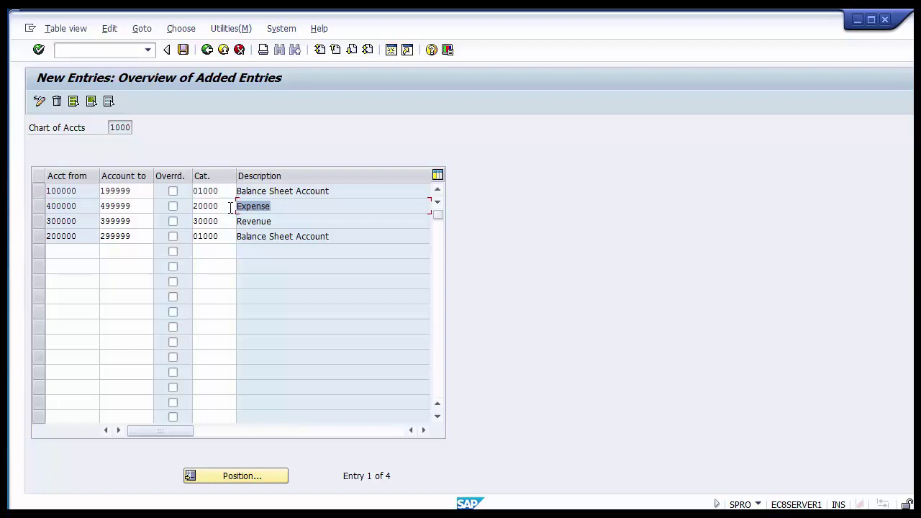
left_click(183, 48)
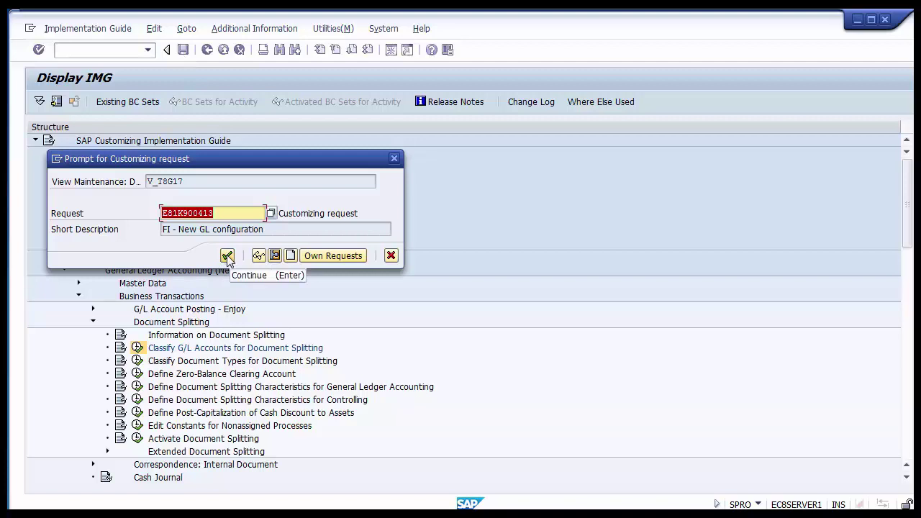
left_click(228, 257)
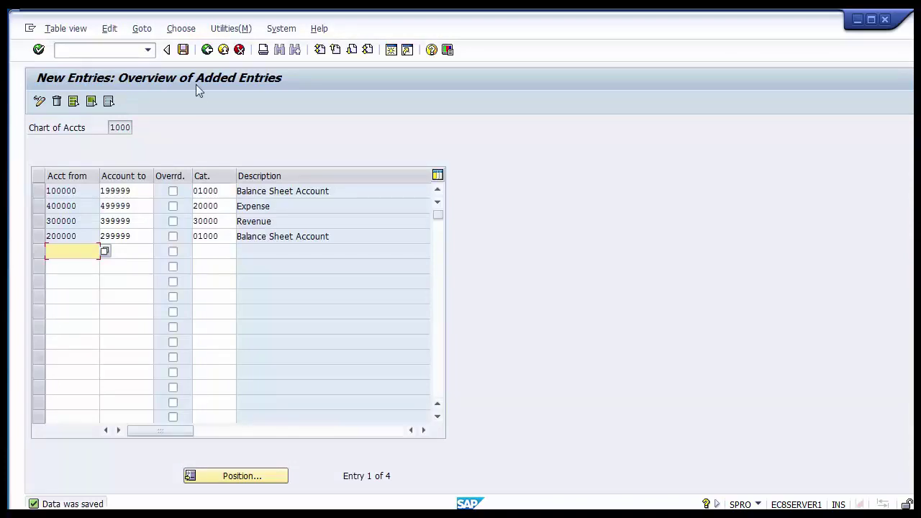
- Return to the implementation guide and go to the activity Classify Document Types for Document Splitting
left_click(207, 50)
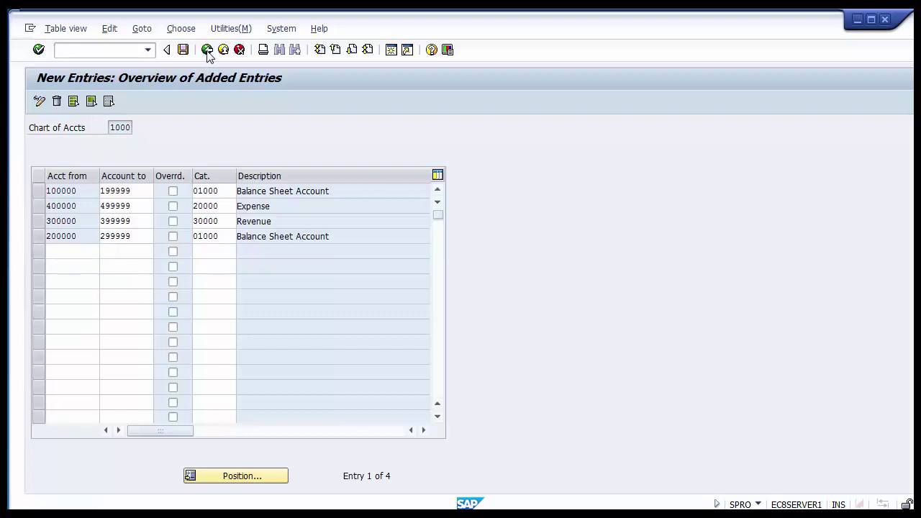
left_click(207, 49)
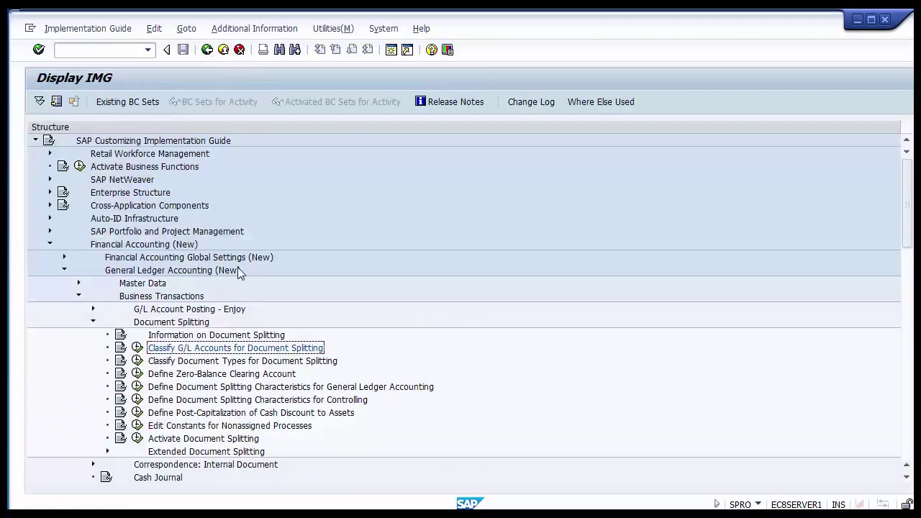
left_click(243, 355)
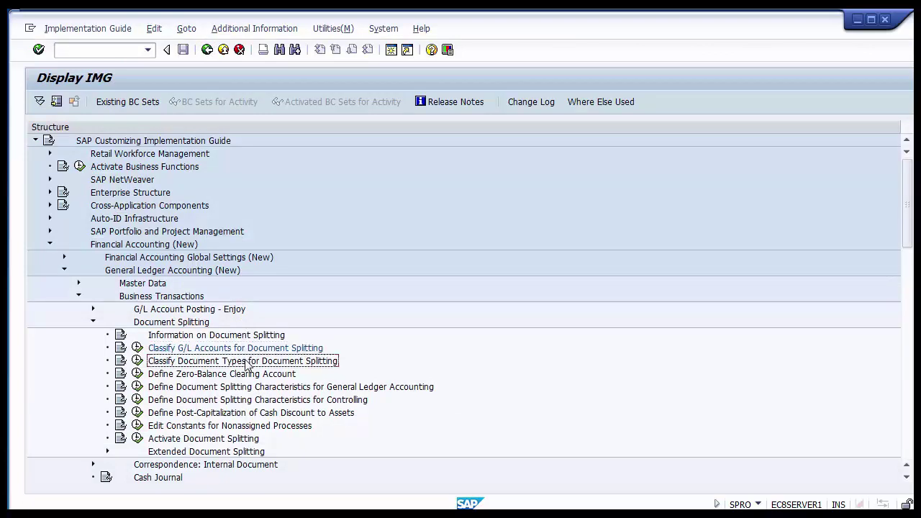
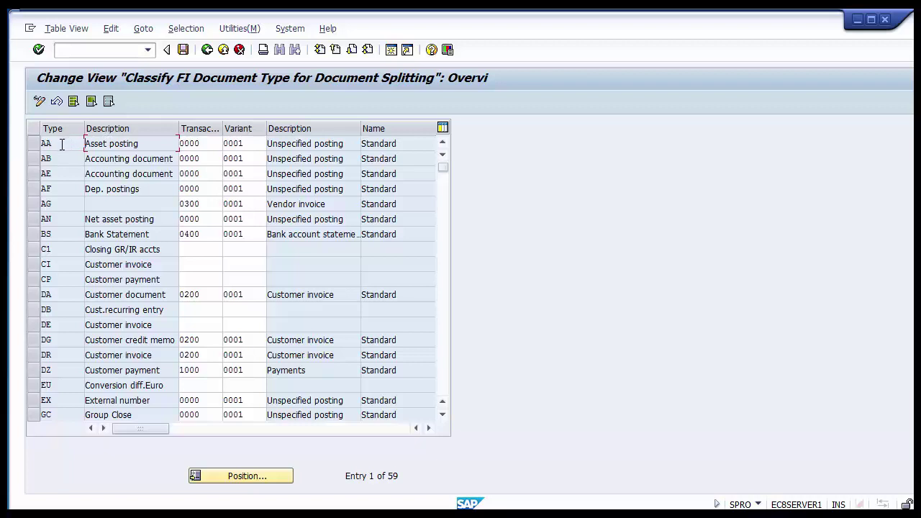
- Review the document types and their descriptions, from AA Asset posting down to DG Customer credit memo
left_click(49, 143)
left_click(61, 160)
double_click(45, 173)
double_click(42, 188)
double_click(41, 204)
double_click(45, 219)
left_click(55, 143)
double_click(38, 158)
left_click_drag(159, 146, 85, 144)
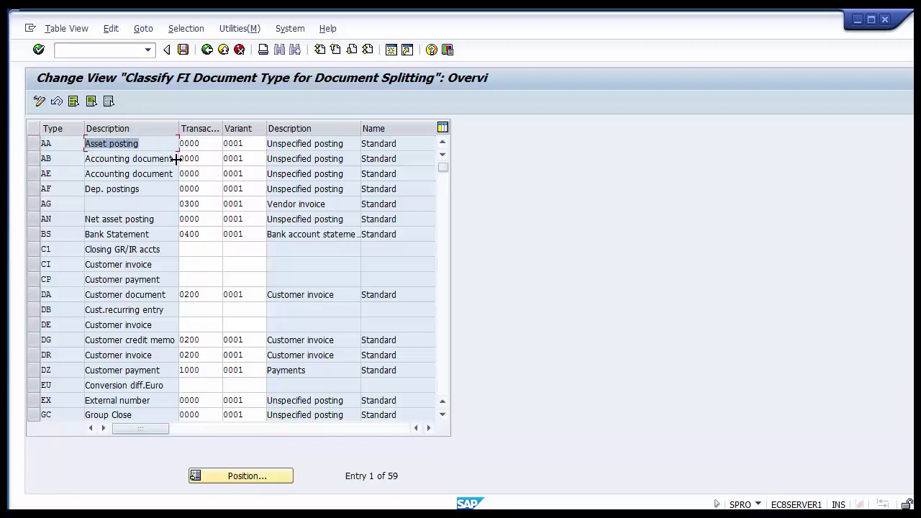
left_click_drag(179, 158, 91, 159)
left_click_drag(147, 190, 72, 189)
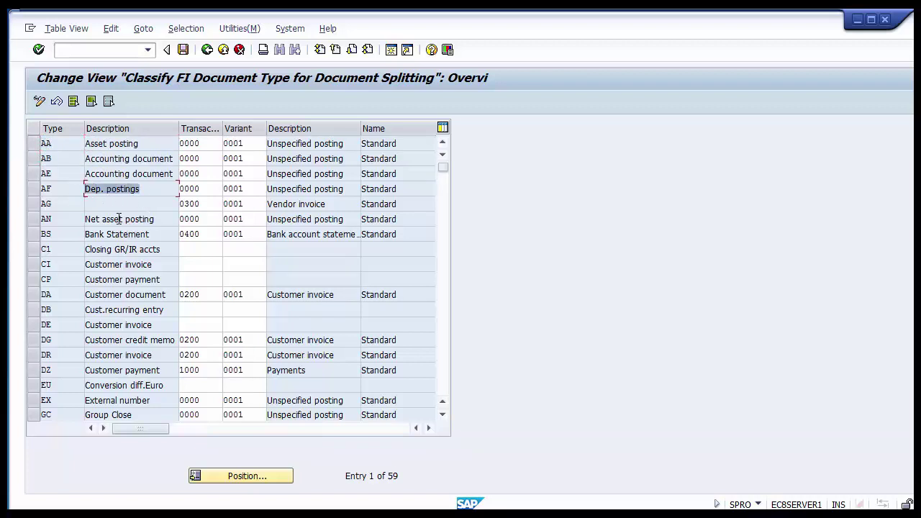
left_click_drag(162, 234, 69, 245)
left_click_drag(164, 249, 70, 249)
left_click_drag(154, 144, 72, 150)
left_click_drag(148, 190, 69, 189)
left_click_drag(164, 158, 86, 159)
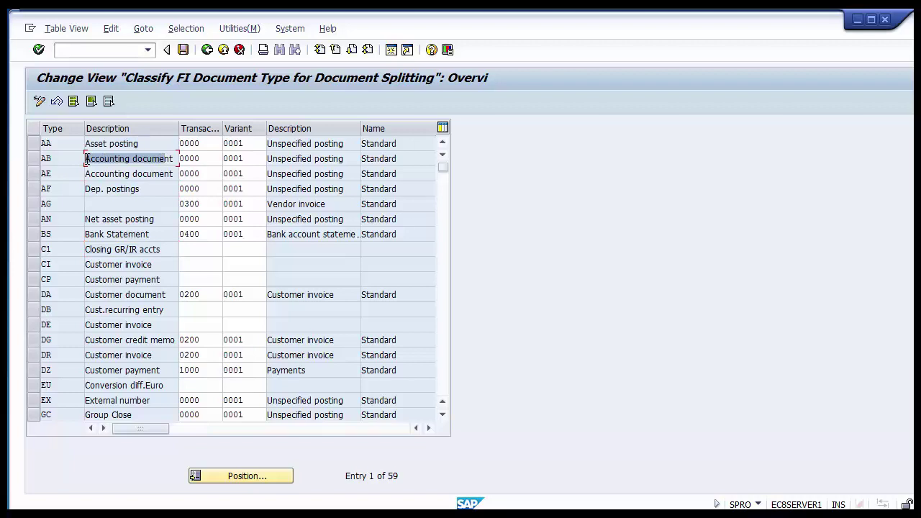
left_click(151, 234)
left_click(160, 251)
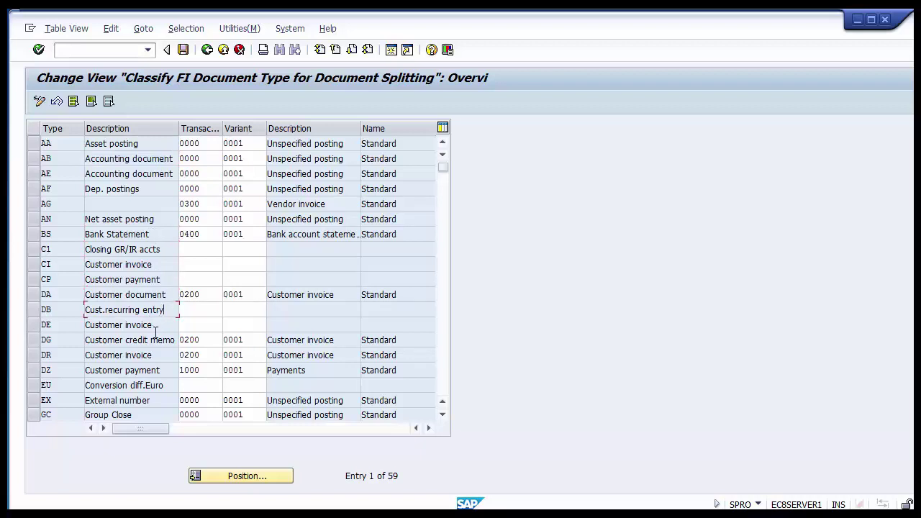
left_click(164, 339)
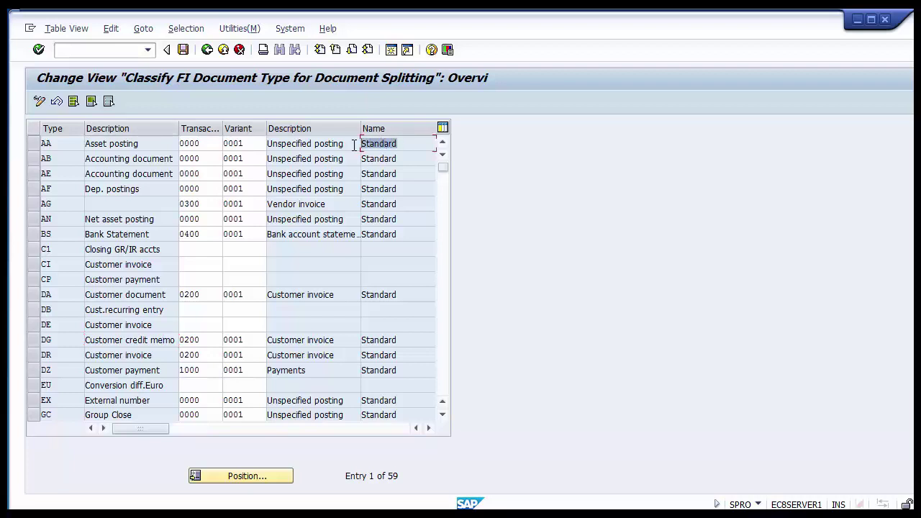
- Examine the variant names of the accounting document types and the business transaction and variant assigned to document type AA
left_click_drag(414, 156, 347, 160)
left_click_drag(408, 174, 341, 175)
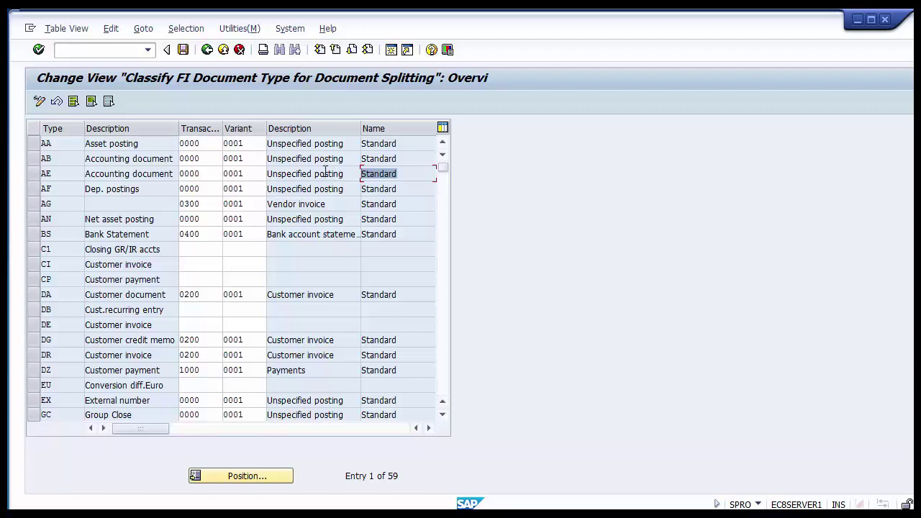
left_click(200, 143)
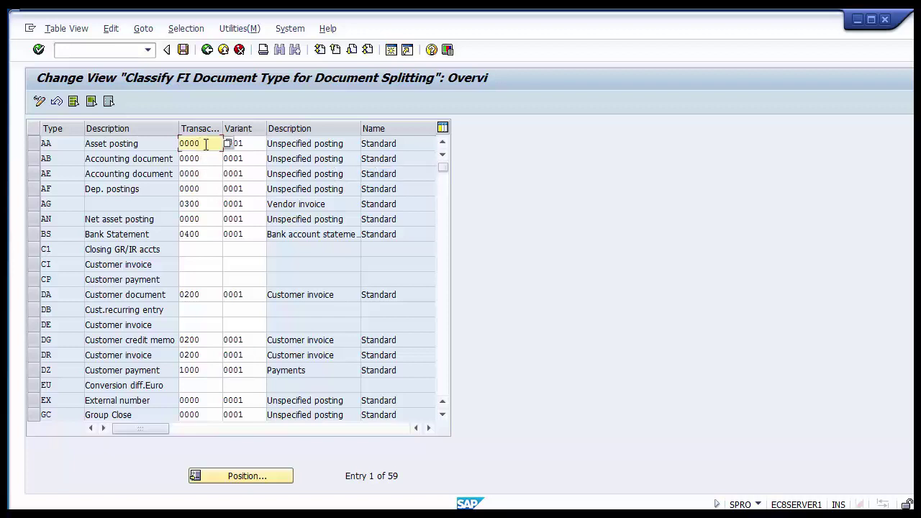
left_click(250, 143)
left_click(215, 142)
left_click(250, 141)
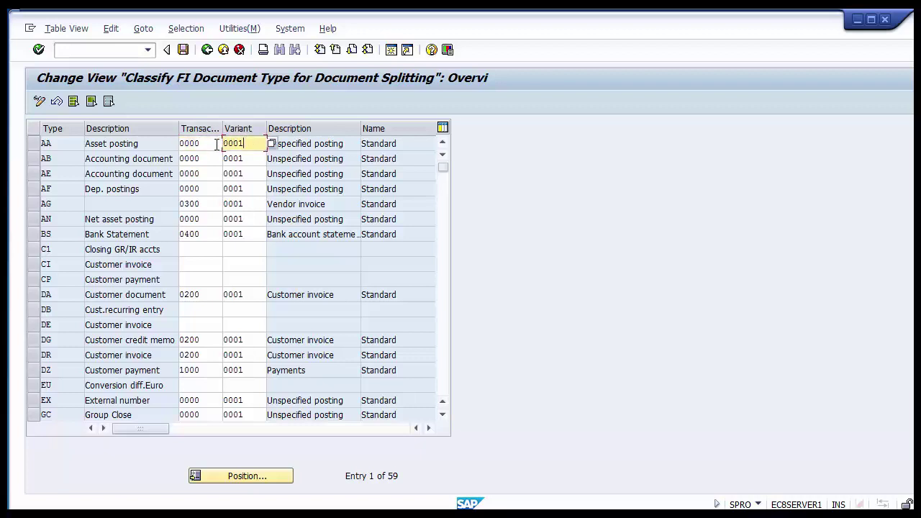
- Review the list of business transactions available for document type AA and close it without choosing one
left_click(216, 143)
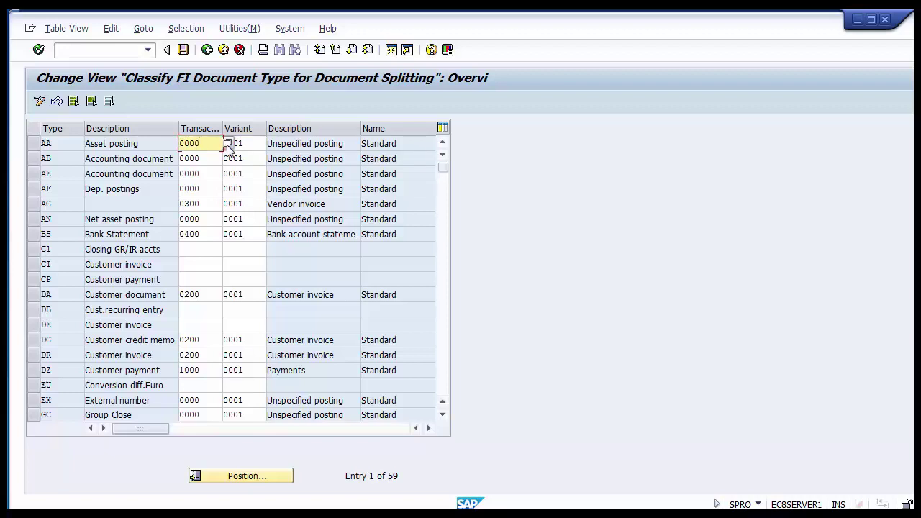
left_click(227, 144)
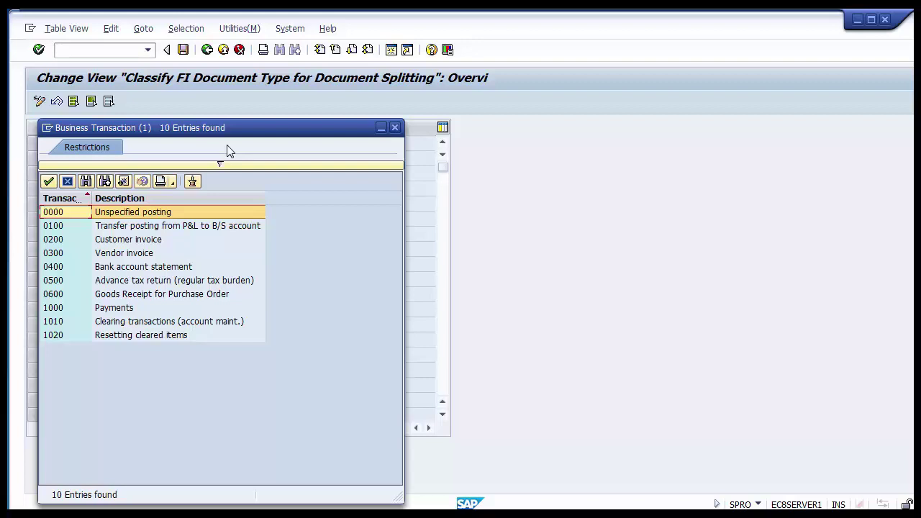
key("Down")
key("Down")
key("Down")
key("Down")
key("Down")
key("Down")
key("Down")
key("Down")
key("Down")
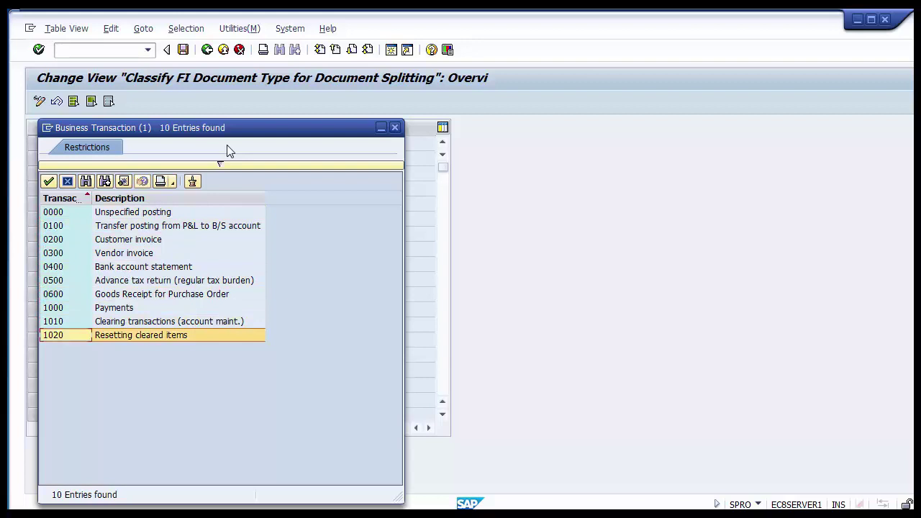
key("Up")
key("Up")
key("Up")
key("Up")
key("Up")
key("Up")
key("Up")
key("Up")
key("Up")
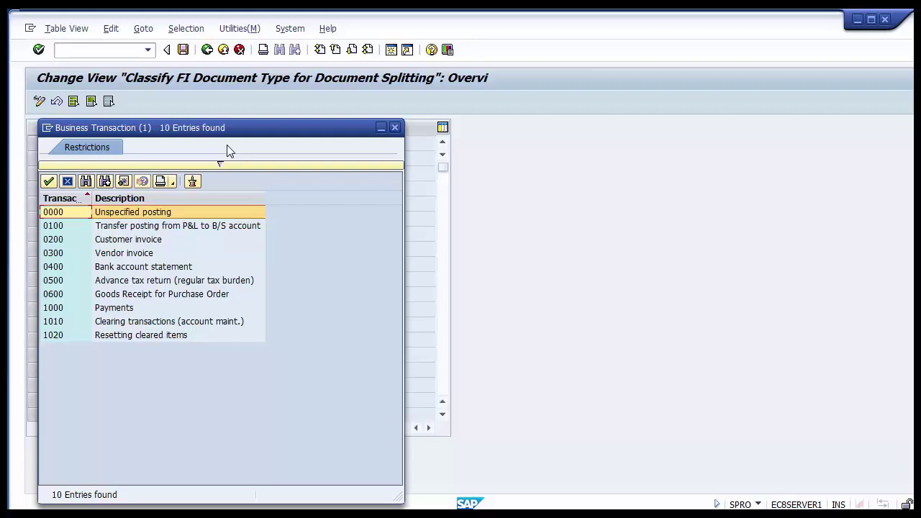
left_click(67, 182)
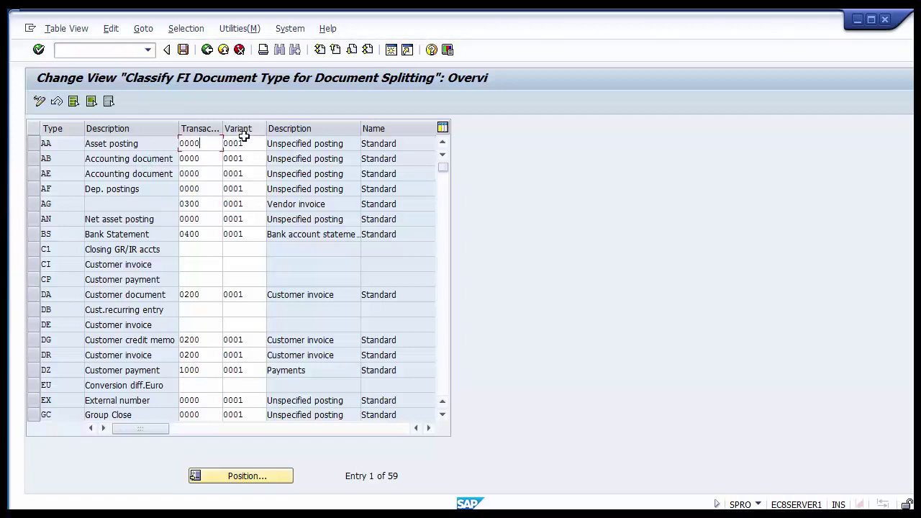
- Review the business transaction variants available for document type AA and close the list without choosing one
left_click(251, 144)
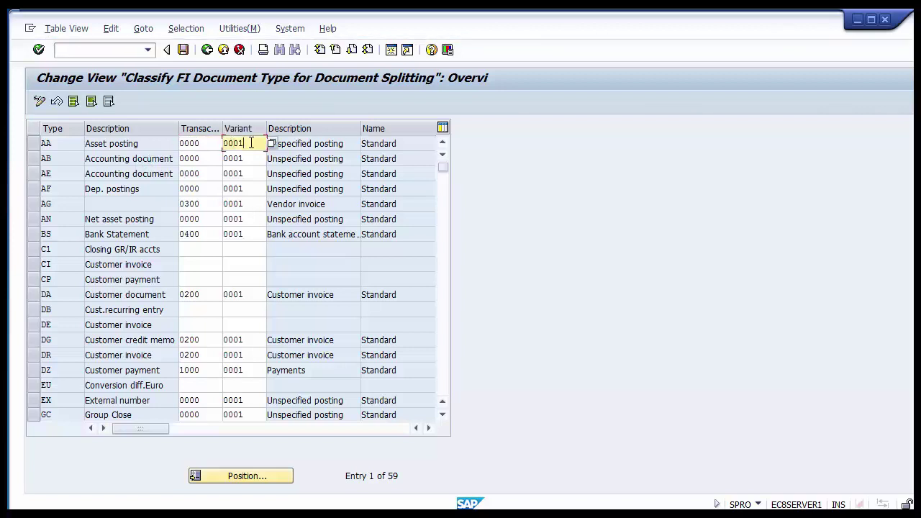
left_click(272, 145)
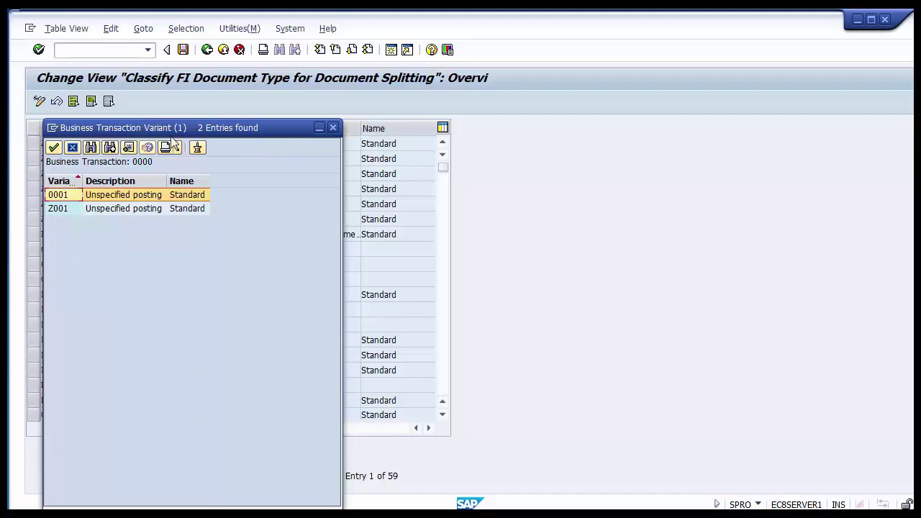
left_click(72, 148)
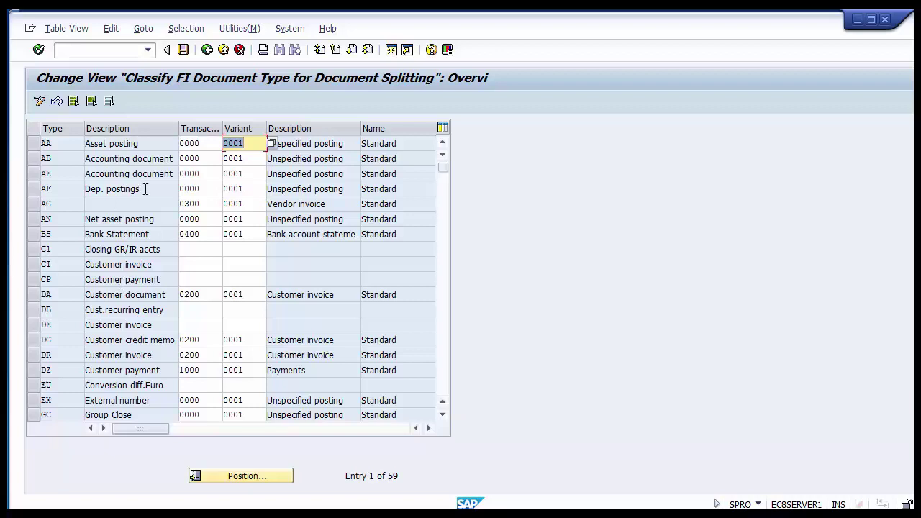
- Check the AF and AE document types and return to the implementation guide without changing the classification
left_click_drag(144, 189, 82, 191)
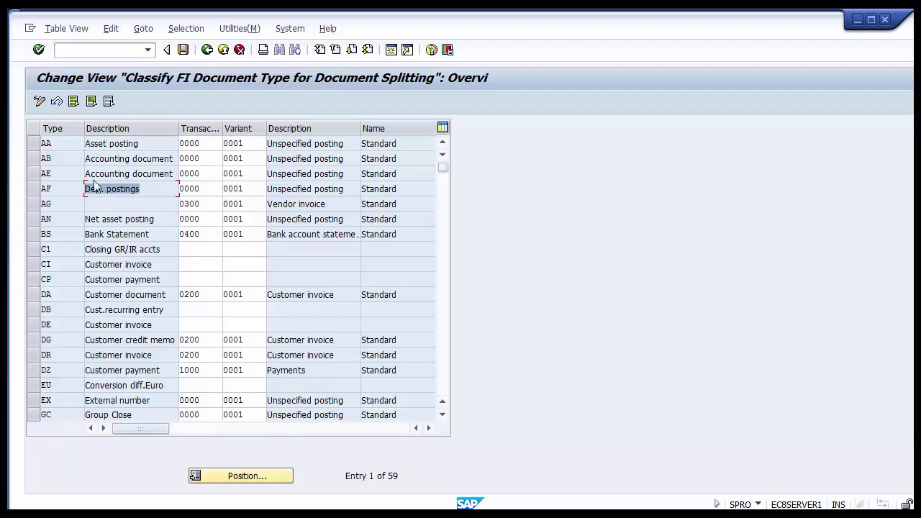
left_click(176, 173)
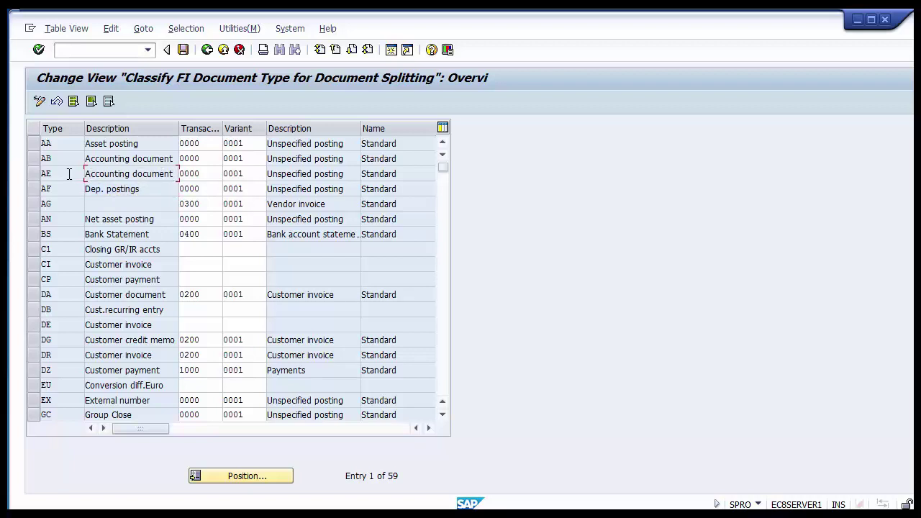
left_click(207, 55)
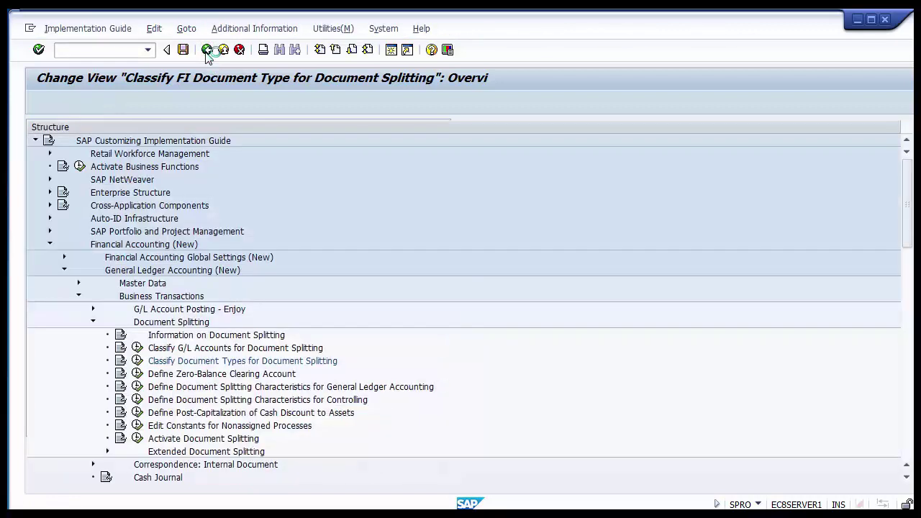
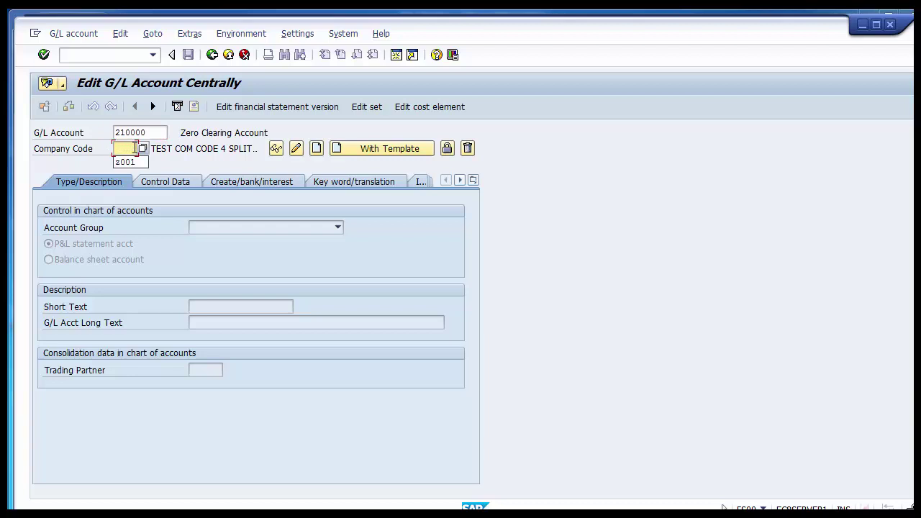
- Look through the list of company codes and set the company code for G/L account 210000 to 1200
type("1")
key("Return")
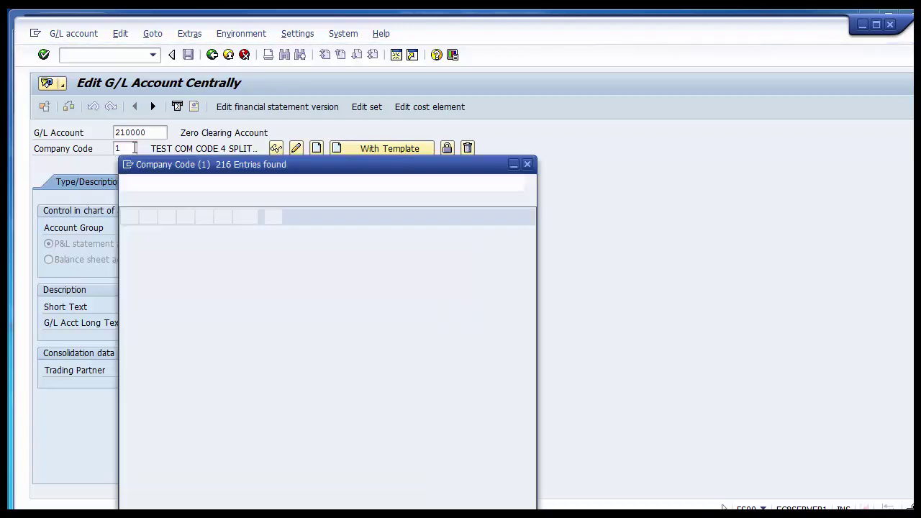
key("Down")
key("Down")
key("Down")
key("Down")
key("Down")
key("Down")
key("Down")
key("Down")
key("Down")
key("Down")
key("Escape")
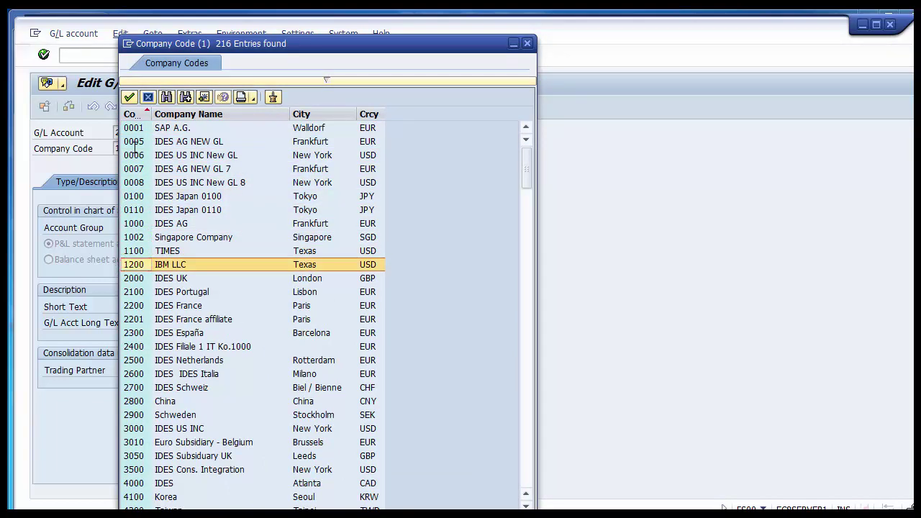
type("200")
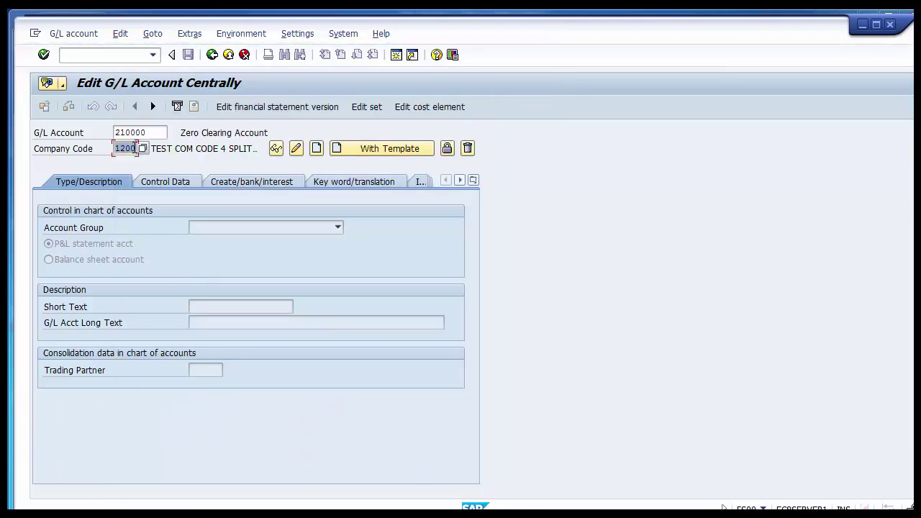
- Copy the G/L account number 210000 and try to display the account in company code 1200
left_click(149, 132)
left_click_drag(149, 132, 112, 135)
key("ctrl+c")
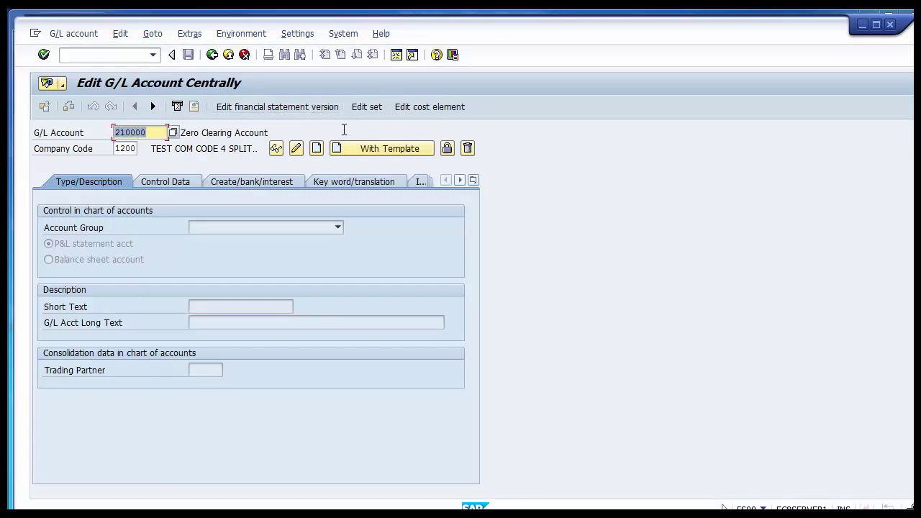
key("Return")
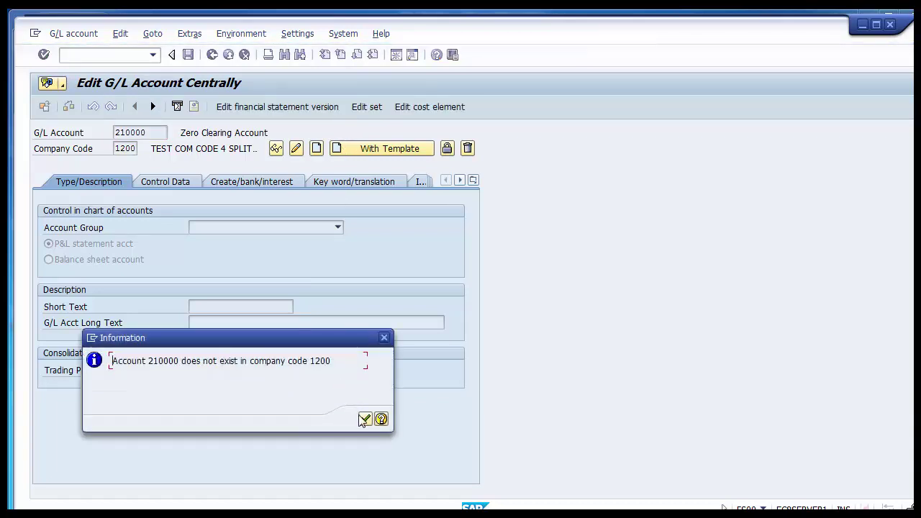
- Create G/L account 210000 in company code 1200 using account 210000 of company code Z001 as the template
left_click(362, 419)
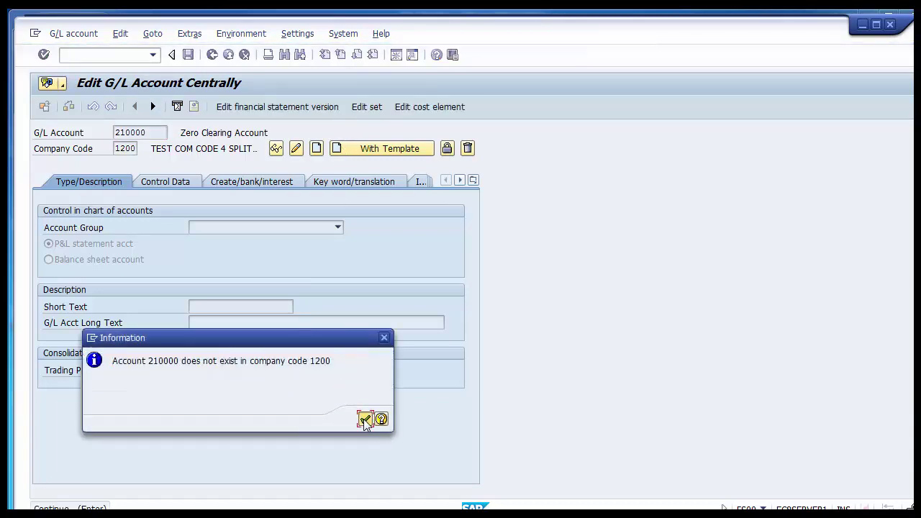
left_click(361, 154)
key("ctrl+v")
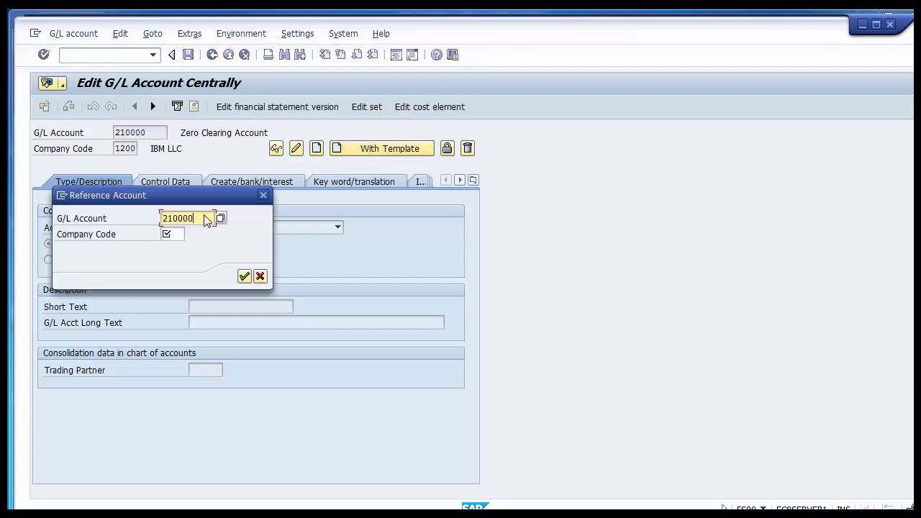
key("Tab")
key("Down")
key("Return")
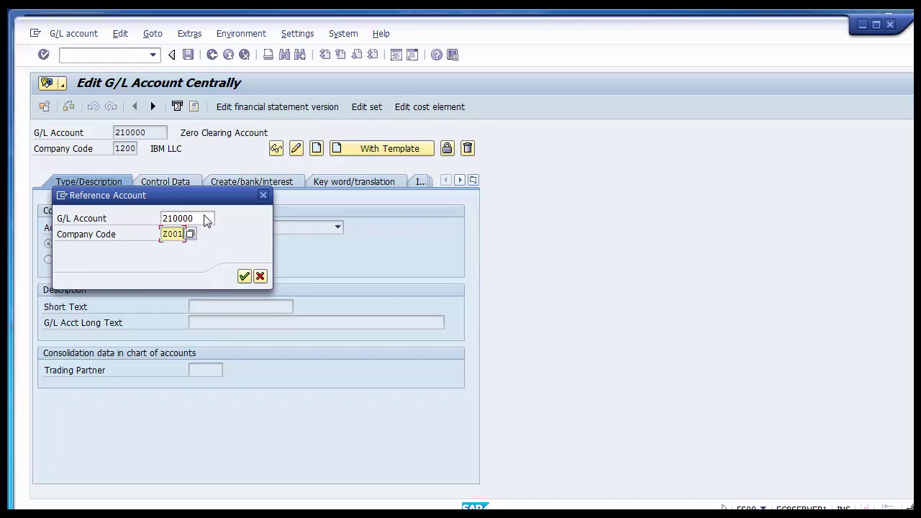
key("Return")
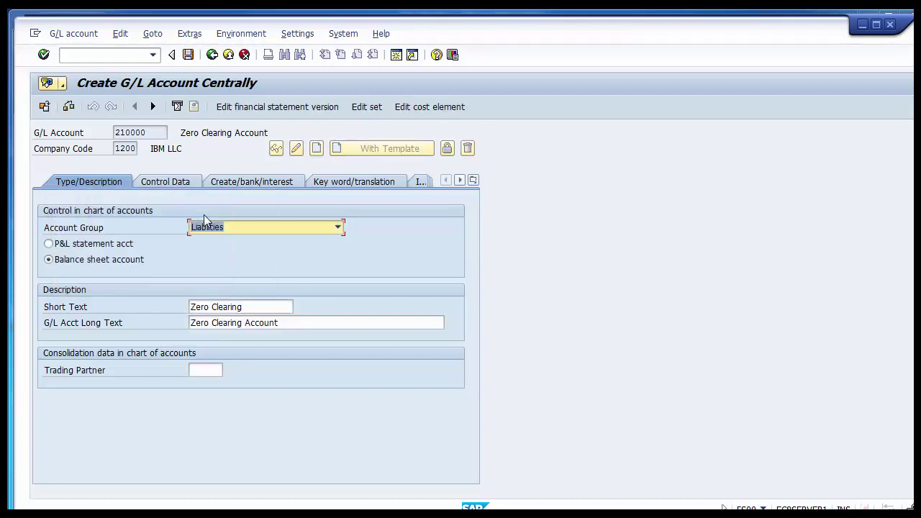
- Review the new account's description, control data and document creation settings, and save the account
left_click_drag(179, 132, 270, 133)
left_click_drag(149, 133, 106, 133)
left_click(149, 133)
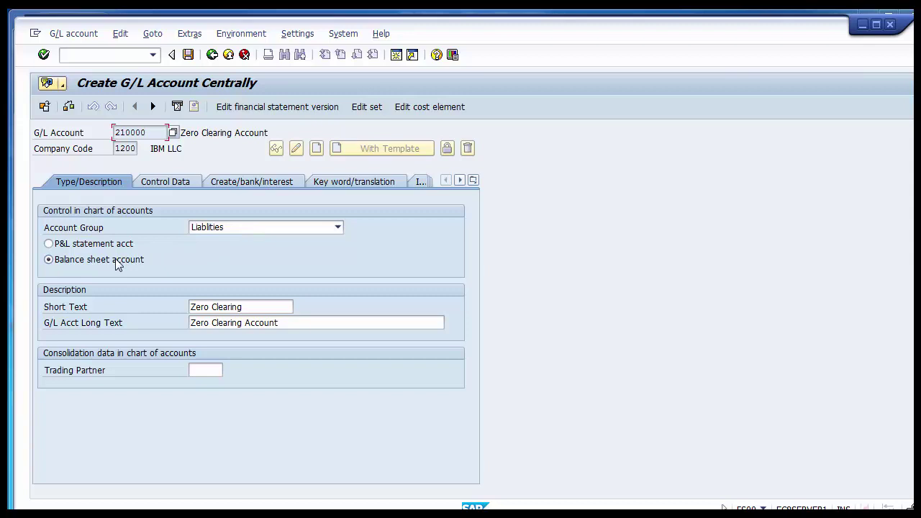
left_click(257, 307)
left_click(295, 322)
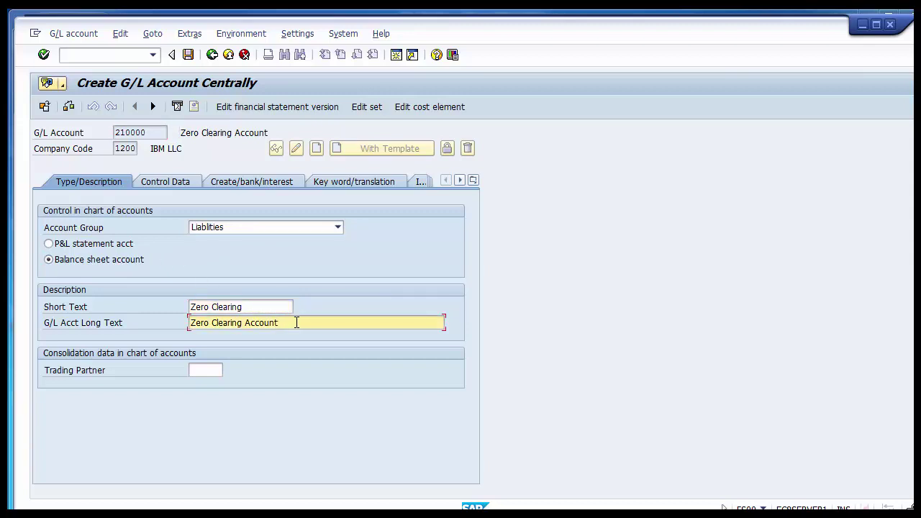
left_click(182, 182)
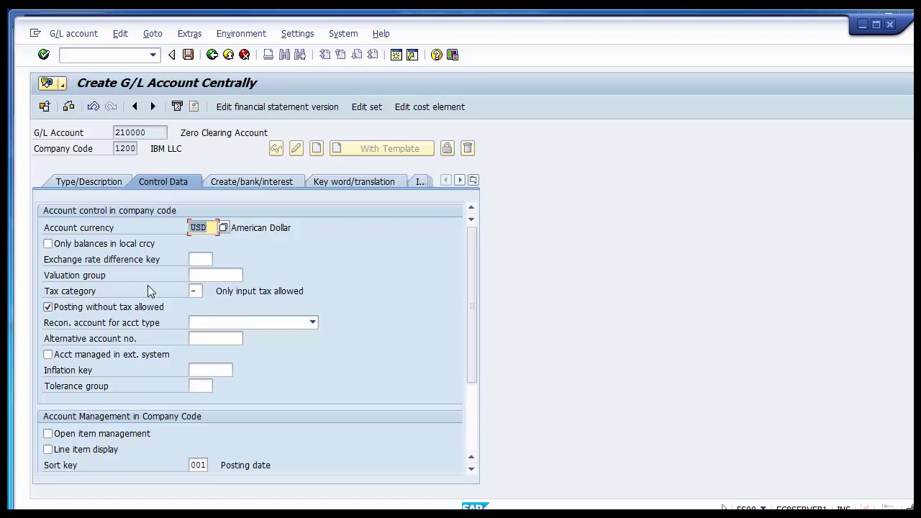
left_click(247, 184)
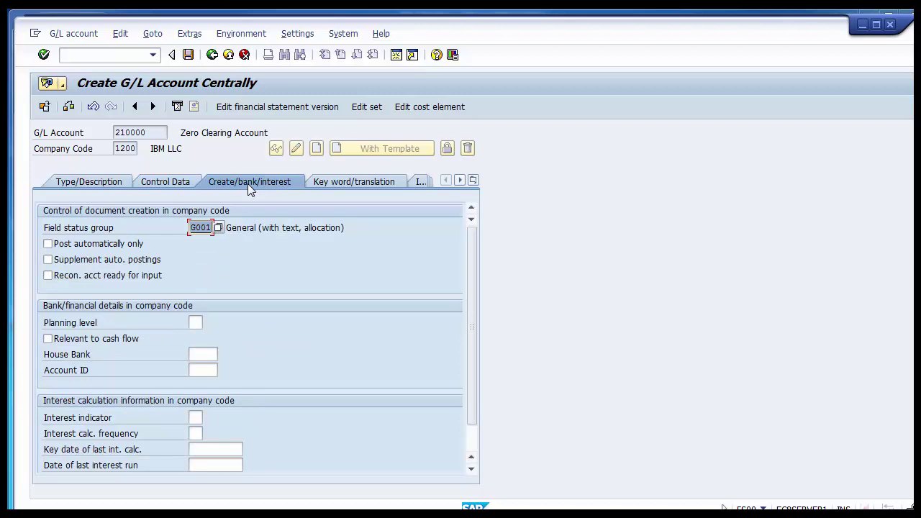
left_click(187, 56)
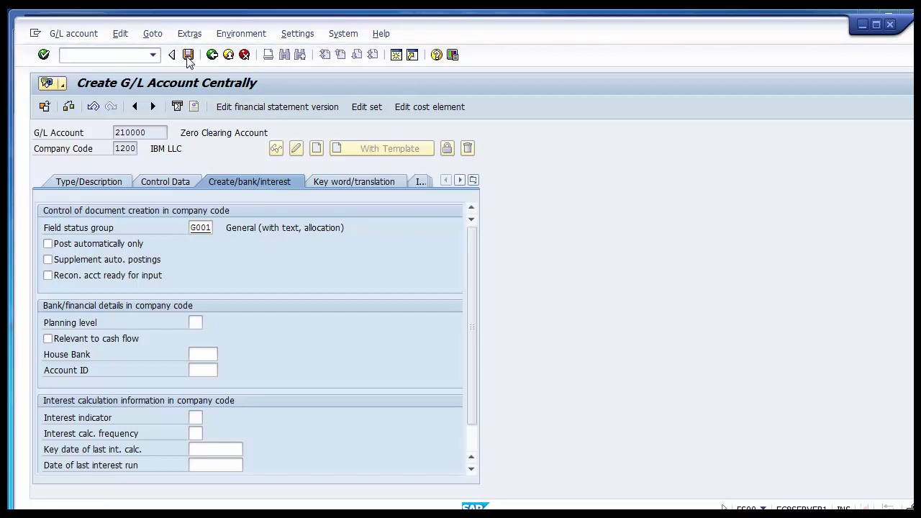
- Switch to the PowerPoint slide on the zero-balance clearing account, highlight its IMG menu path, and return to SAP
left_click(50, 309)
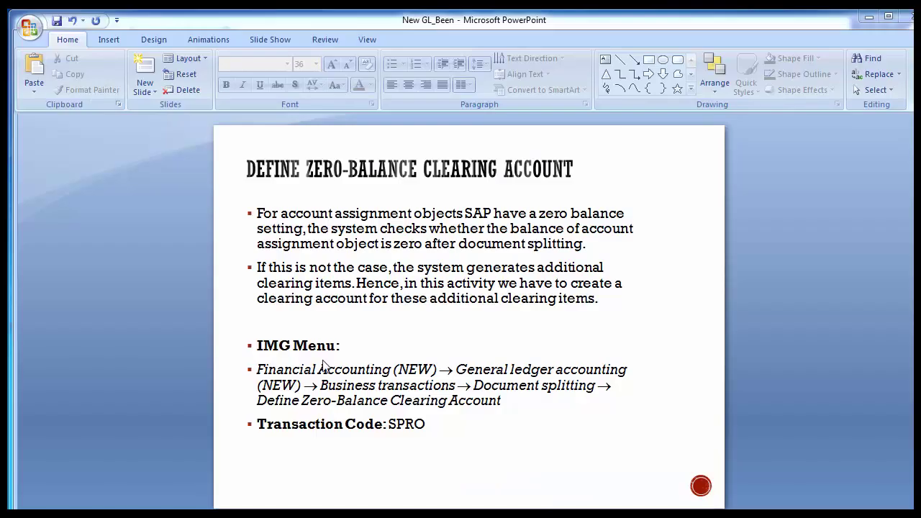
left_click(262, 370)
mouse_move(306, 370)
left_mouse_down()
mouse_move(619, 388)
mouse_move(530, 411)
left_mouse_up()
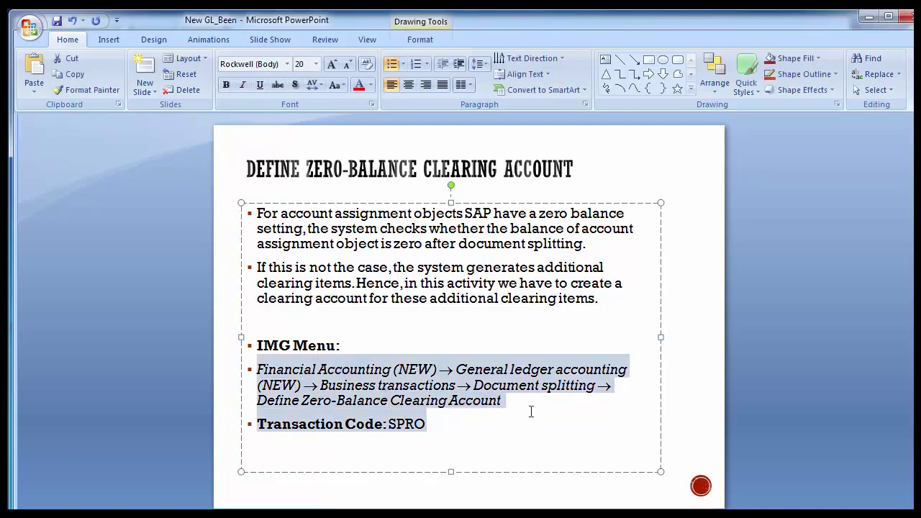
left_click(83, 340)
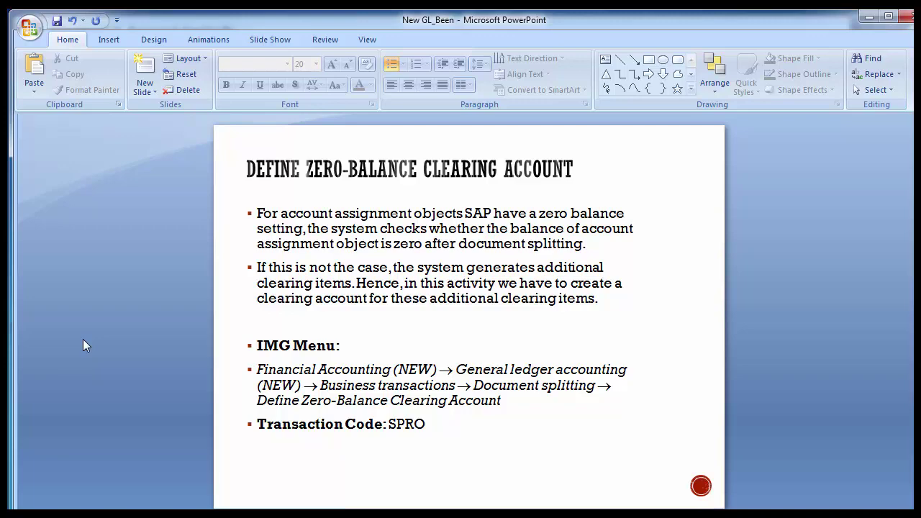
key("alt+Tab")
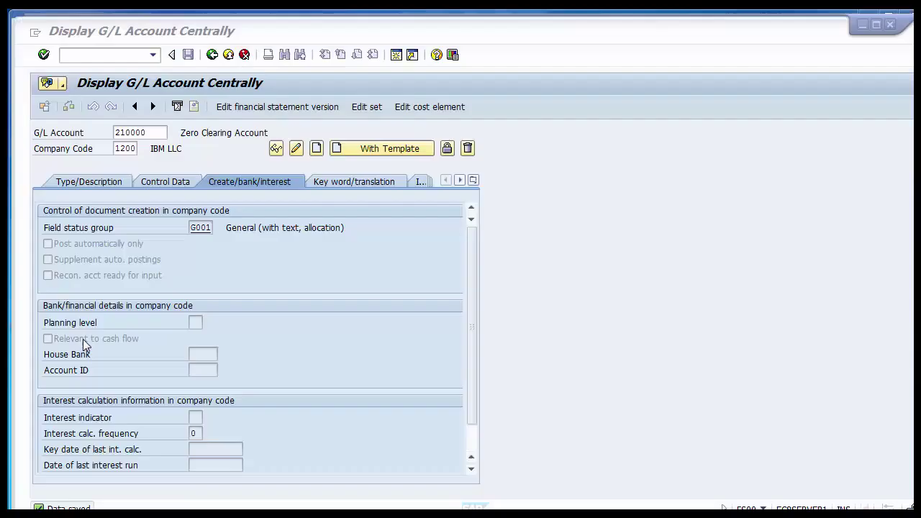
- Run transaction /nspro and display the SAP Customizing Implementation Guide
type("/")
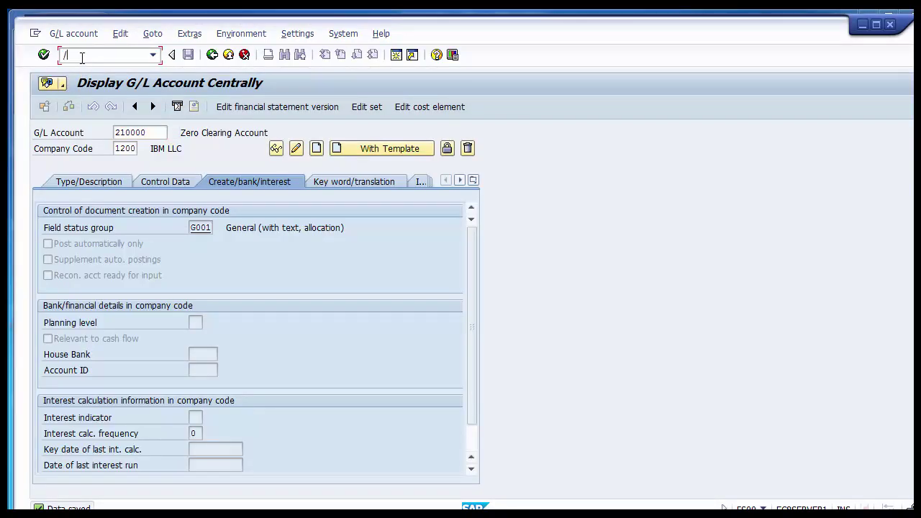
type("nspro")
key("Return")
left_click(86, 108)
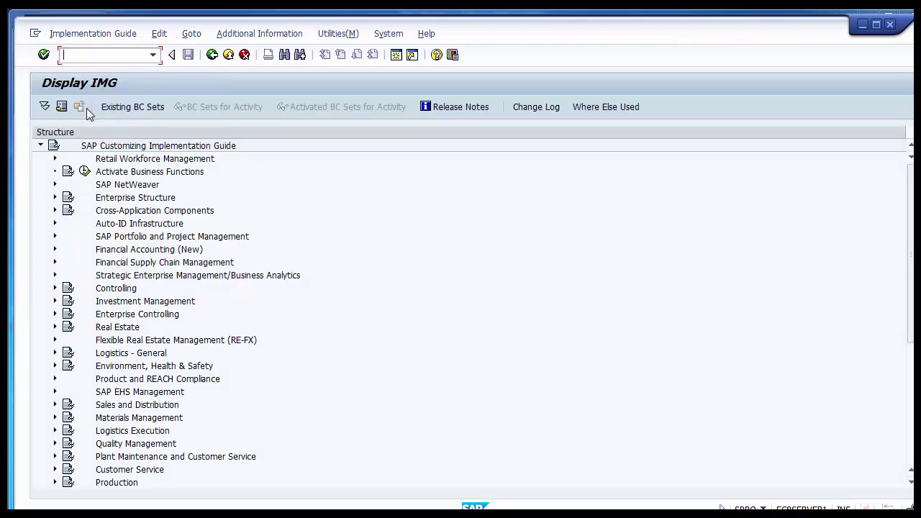
- Open the Define Zero-Balance Clearing Account activity under Financial Accounting (New), General Ledger Accounting (New), Business Transactions, Document Splitting
left_click(128, 250)
left_click(54, 250)
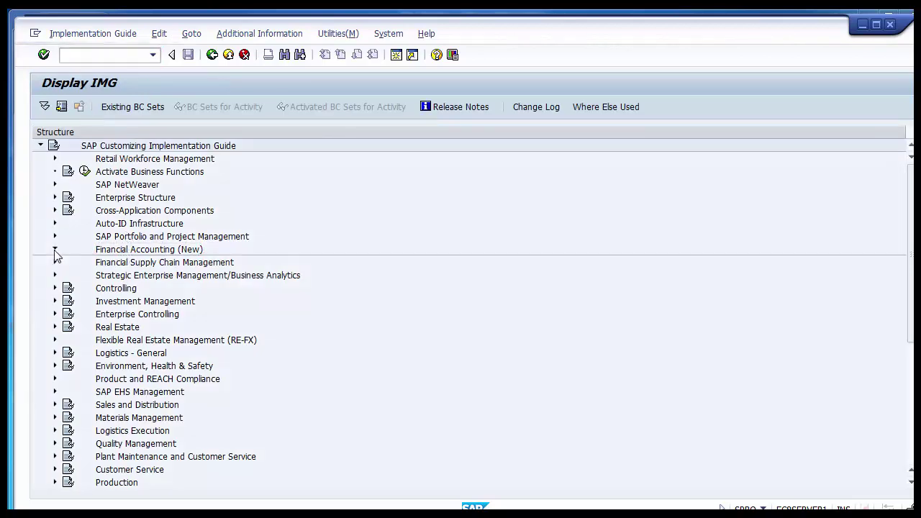
left_click(129, 276)
left_click(69, 275)
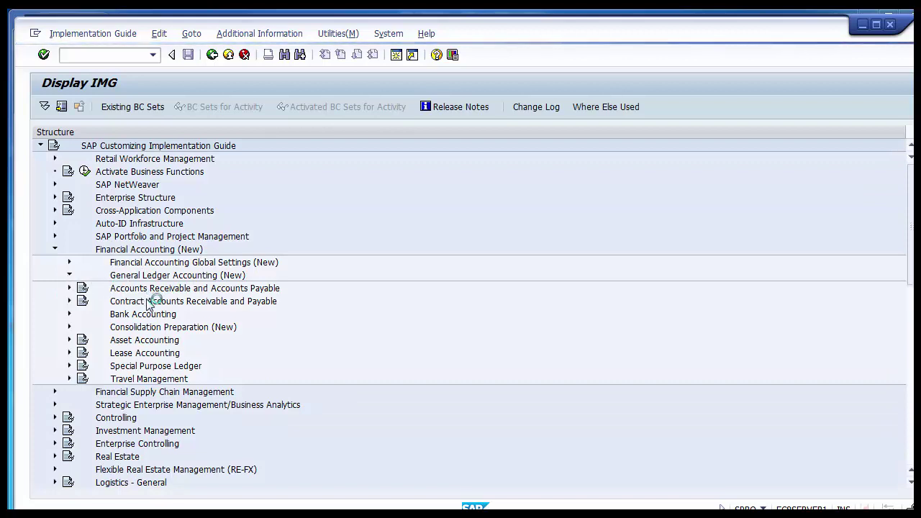
left_click(151, 302)
left_click(84, 302)
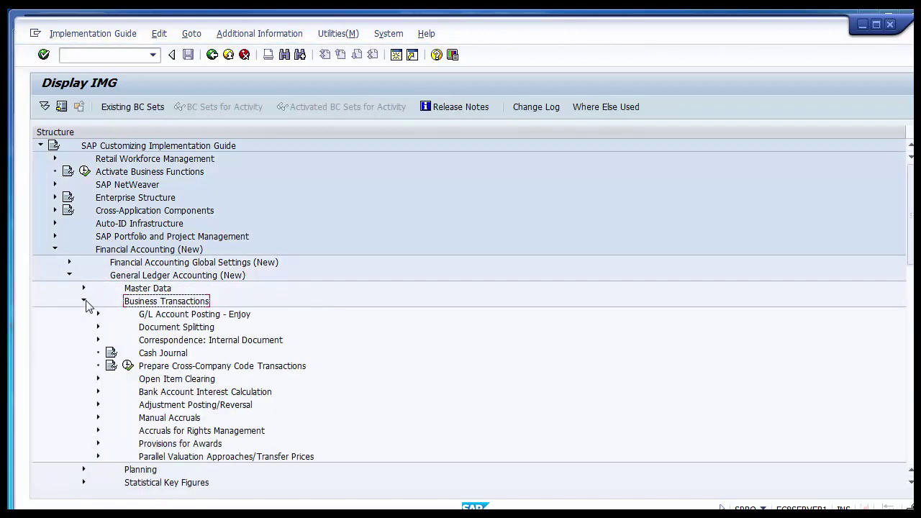
left_click(173, 328)
left_click(98, 326)
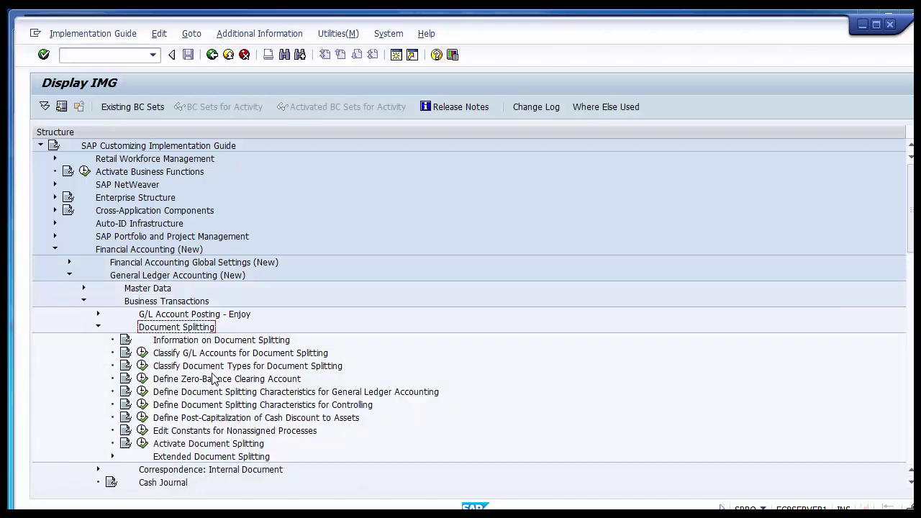
left_click(214, 380)
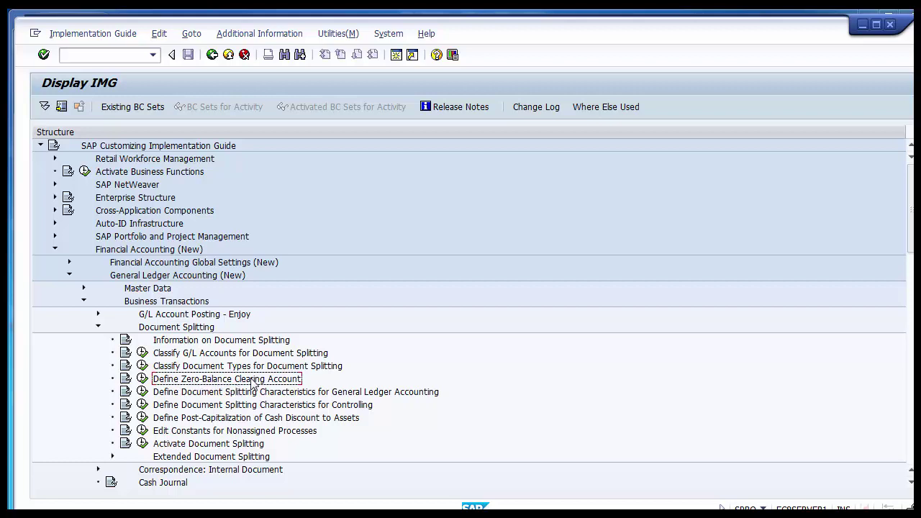
double_click(216, 378)
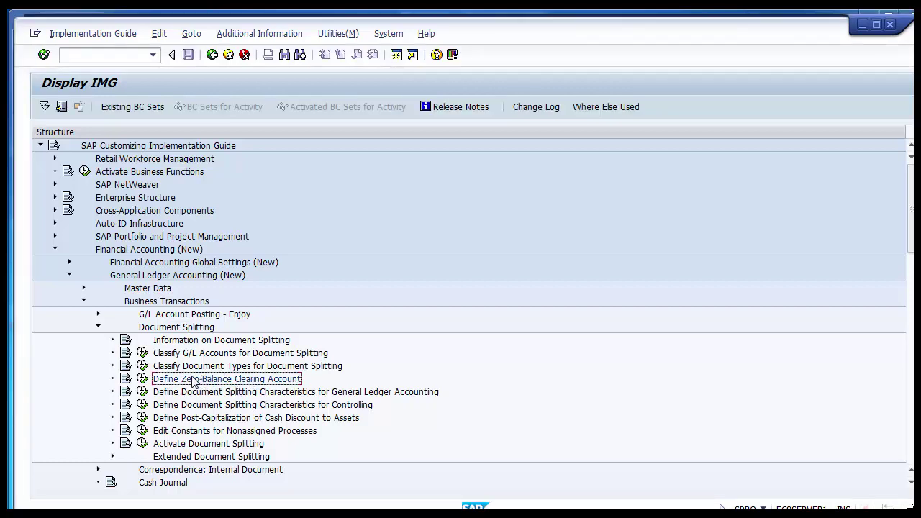
left_click(141, 380)
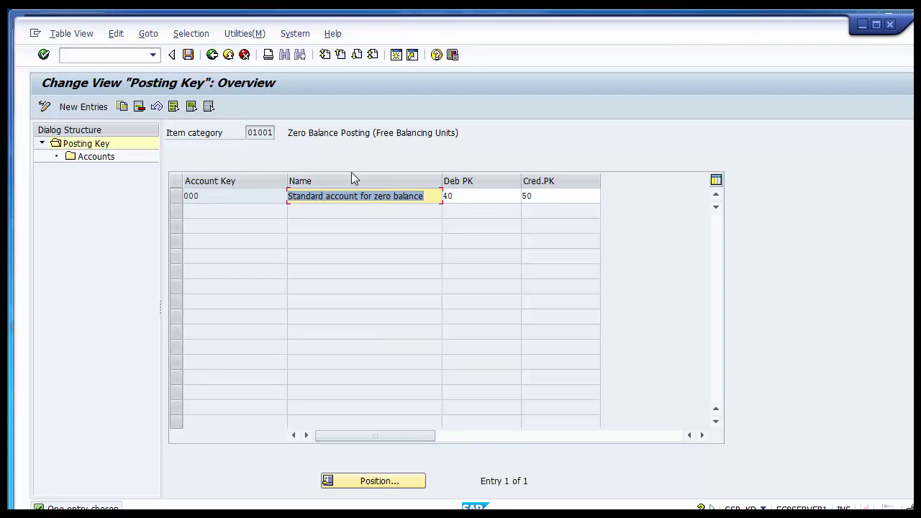
- Copy the posting key entry with account key 000, naming the copy "zero balance" and giving it account key 001
left_click(177, 197)
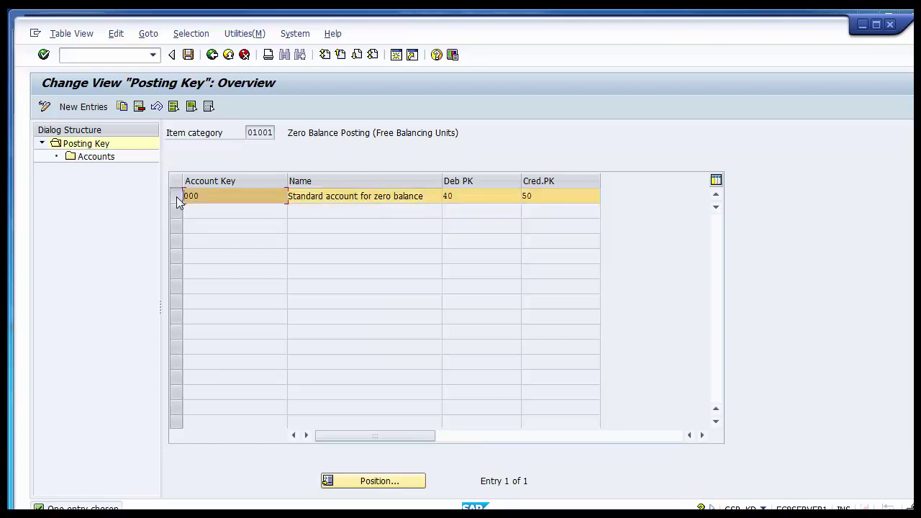
left_click(122, 106)
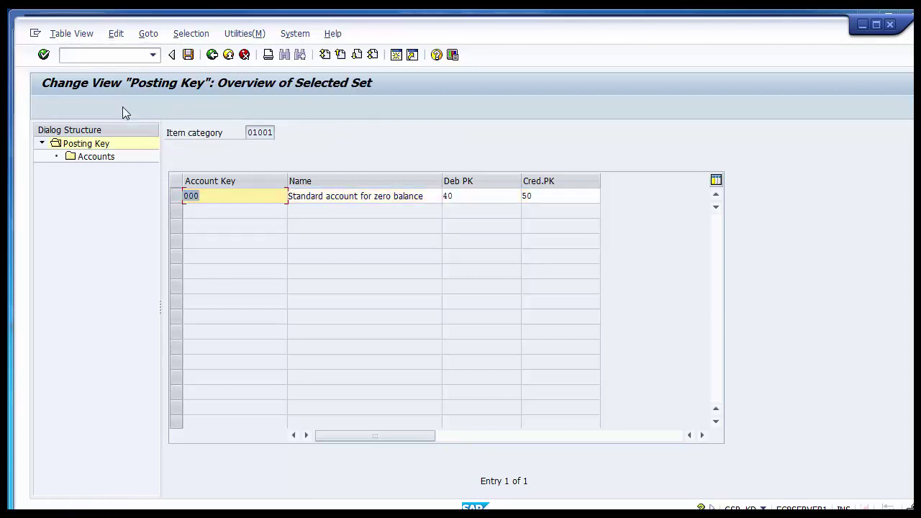
double_click(373, 196)
key("shift+Home")
key("Delete")
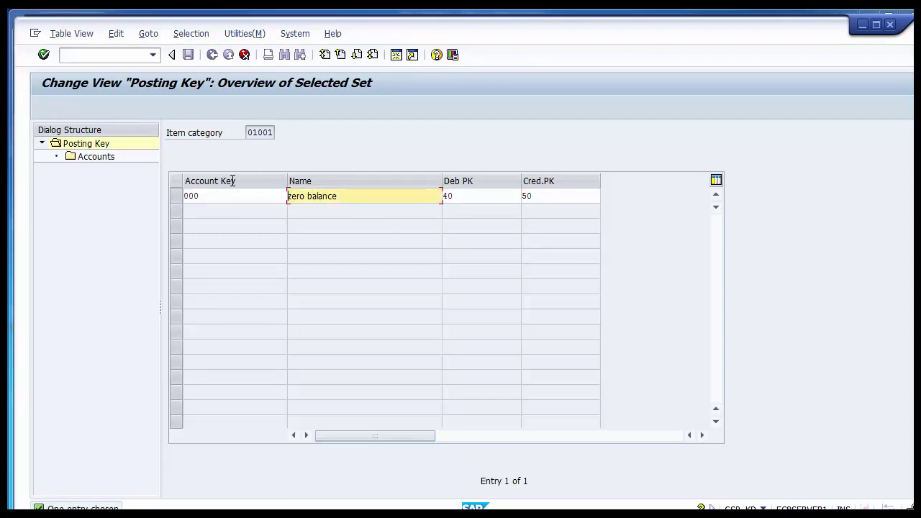
left_click(254, 196)
key("BackSpace")
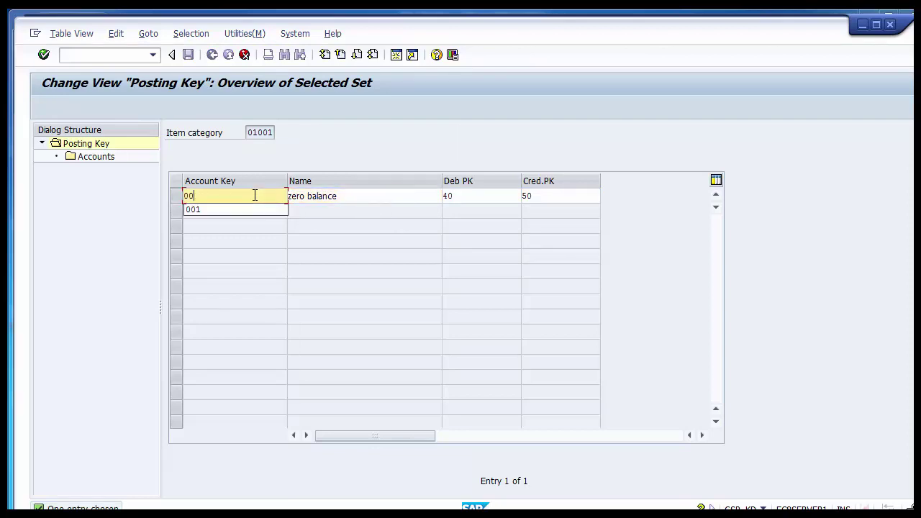
type("1")
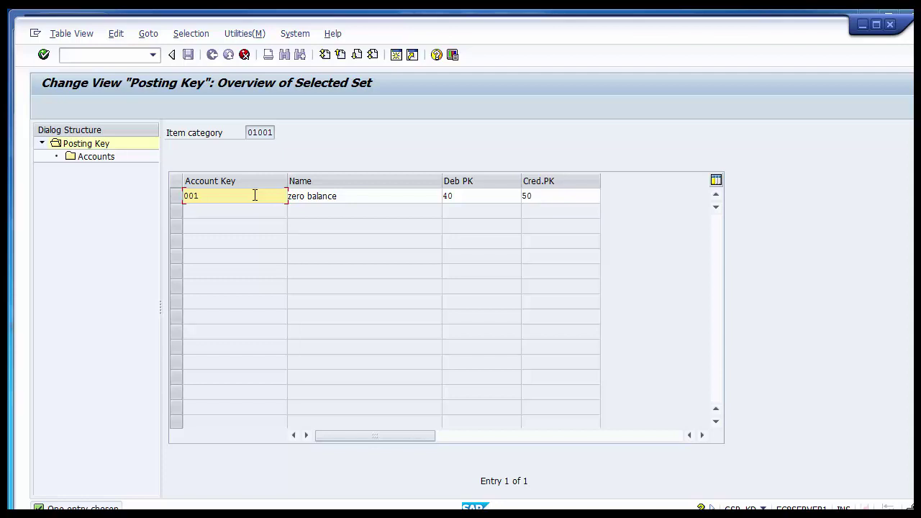
- Confirm the copied entry for account key 001 and copy all its dependent entries with it
key("Return")
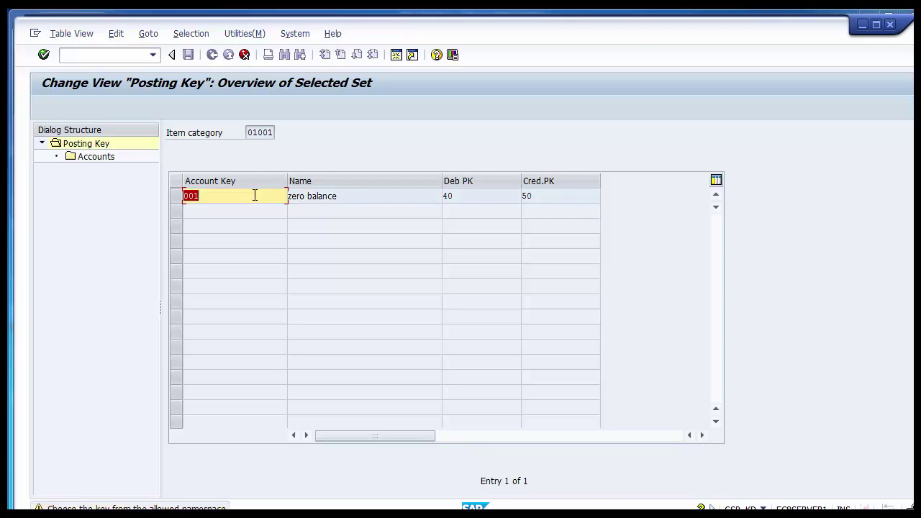
key("Return")
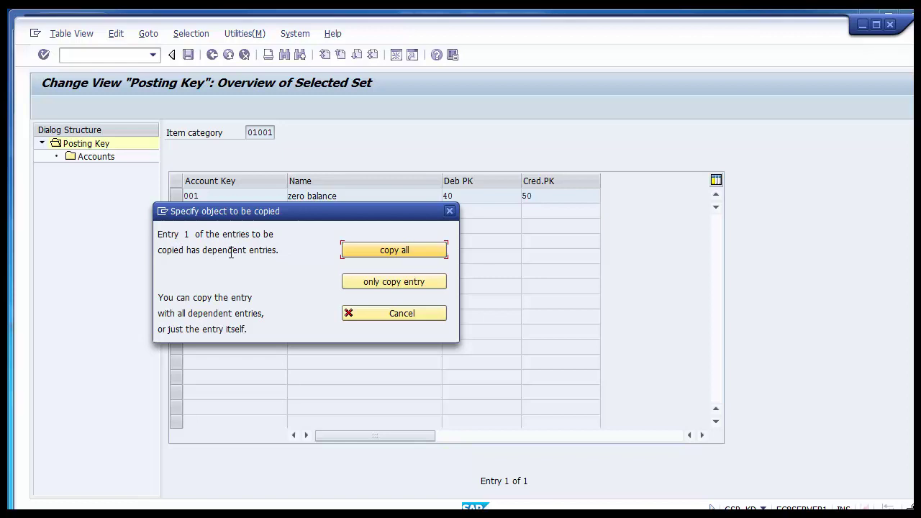
left_click(352, 251)
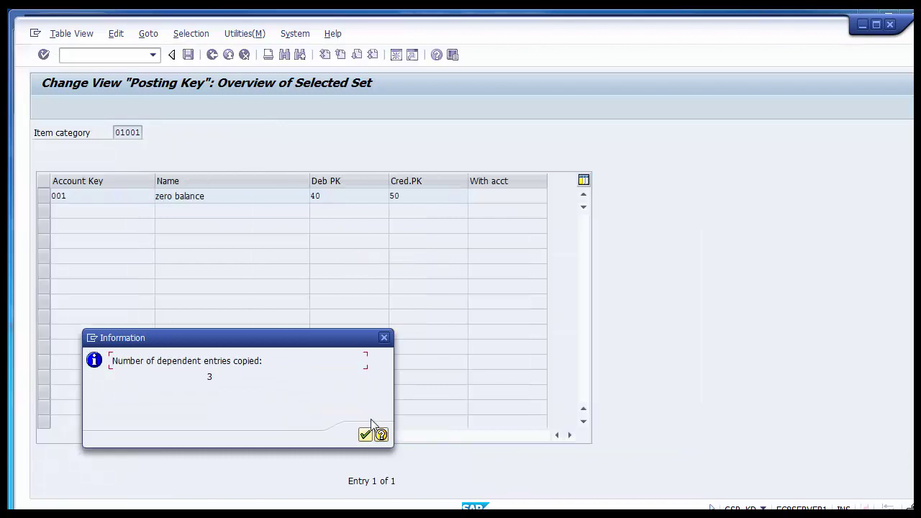
left_click(365, 435)
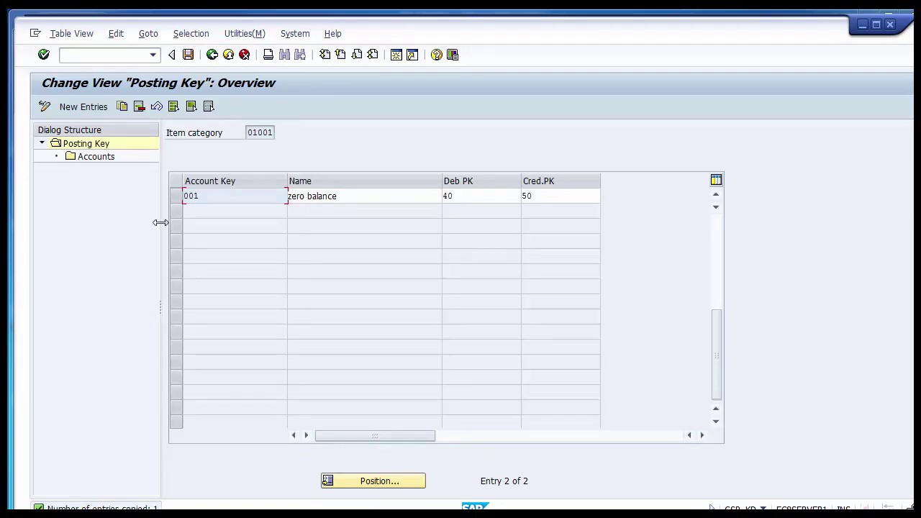
- Open the accounts of account key 001 for chart of accounts 1000 and check the assigned G/L account
left_click(177, 201)
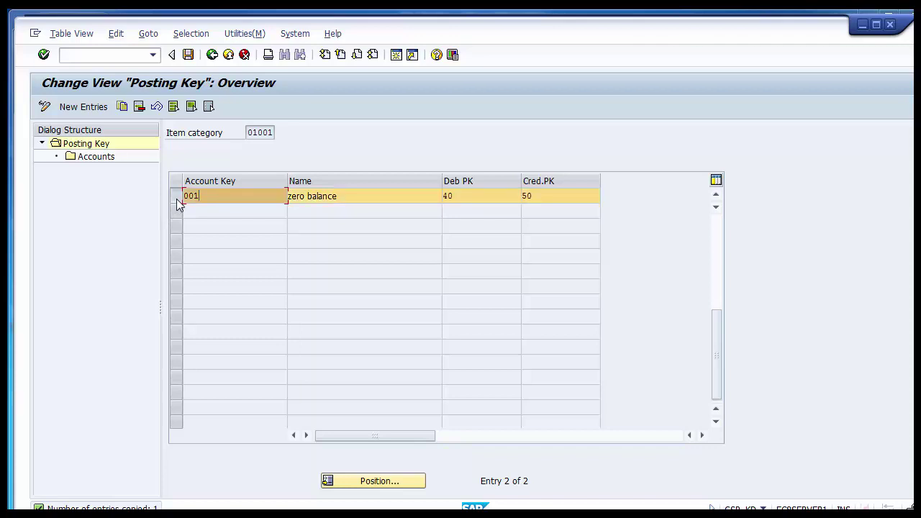
double_click(82, 158)
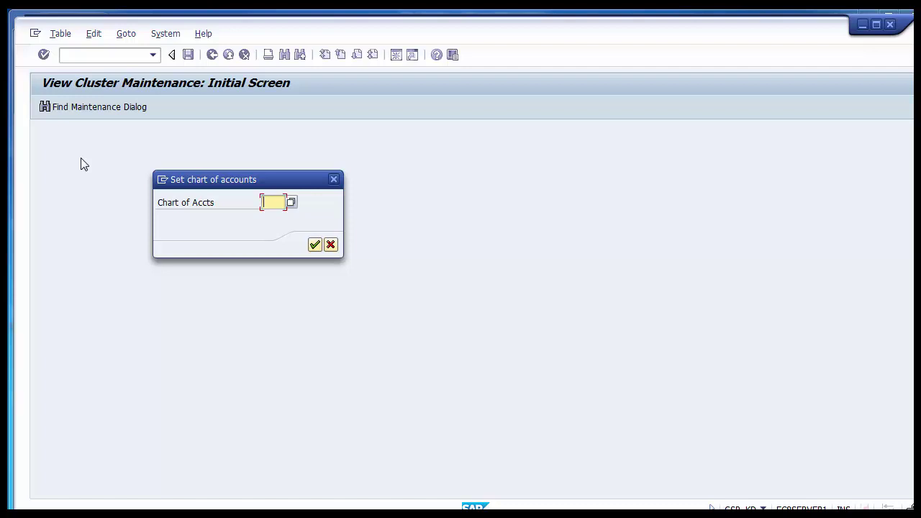
type("1000")
key("Return")
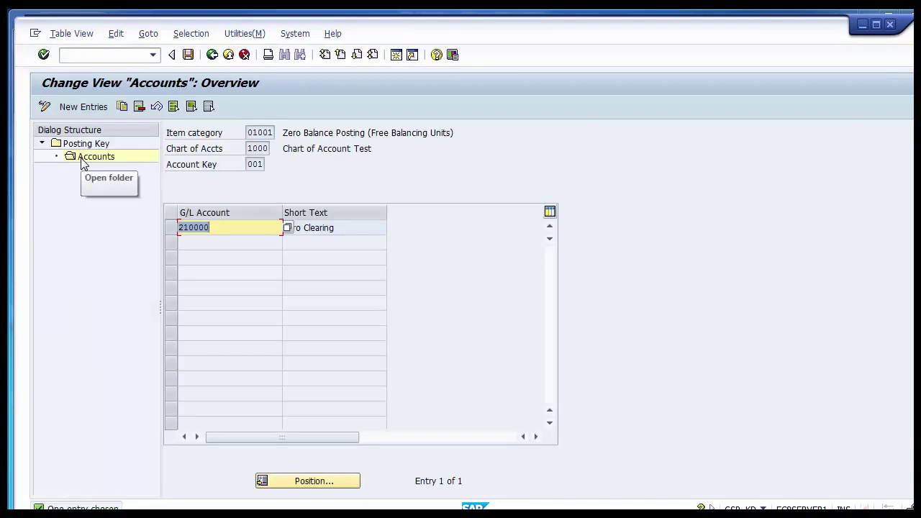
left_click(237, 230)
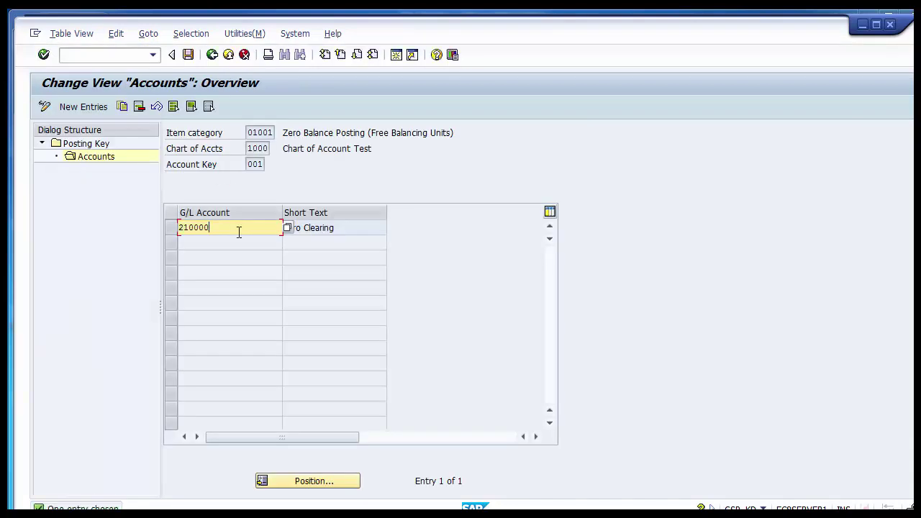
- Delete the copied account row under account key 001 and add a new entry with G/L account 210000
left_click(174, 229)
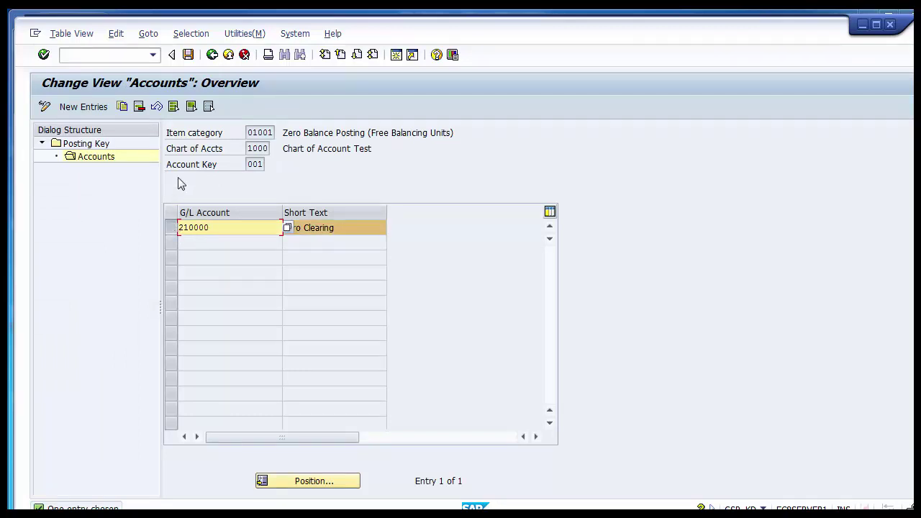
key("shift+F2")
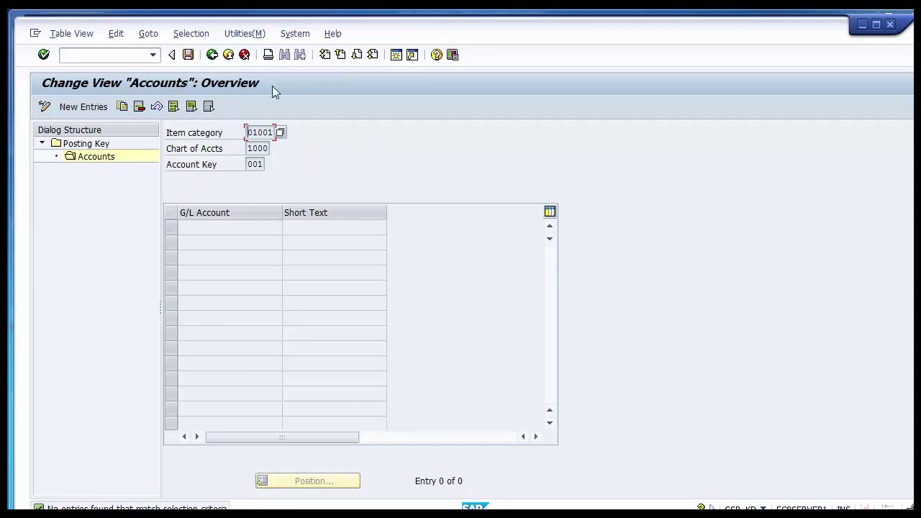
left_click(89, 111)
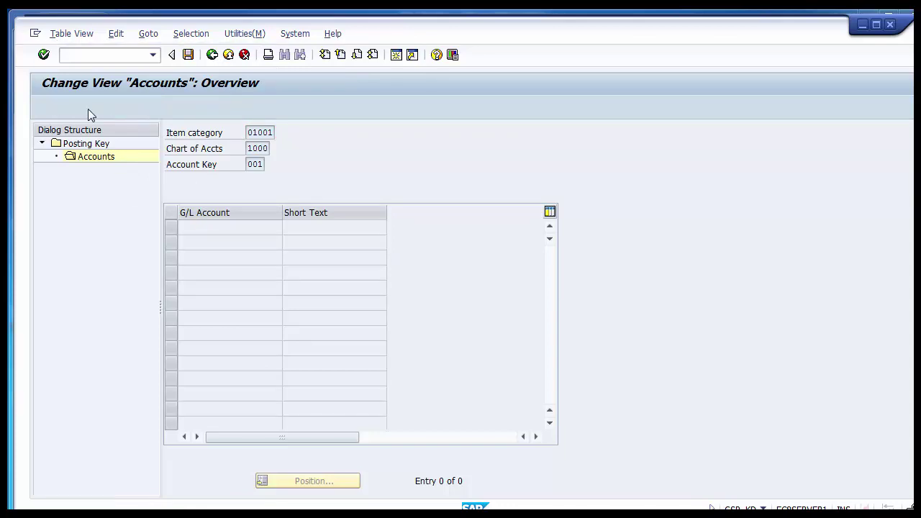
left_click(202, 229)
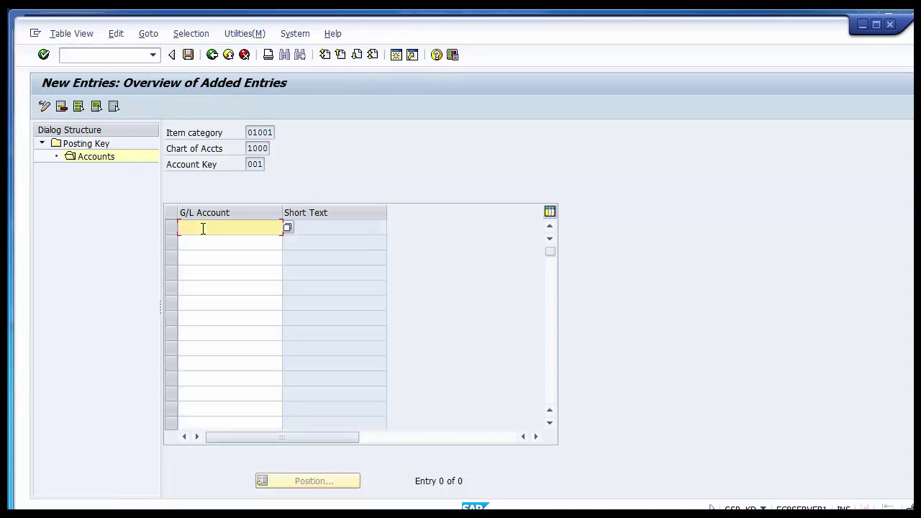
type("210000")
left_click_drag(210, 227, 174, 227)
left_click(189, 228)
double_click(199, 227)
left_click_drag(220, 228, 179, 227)
left_click(104, 231)
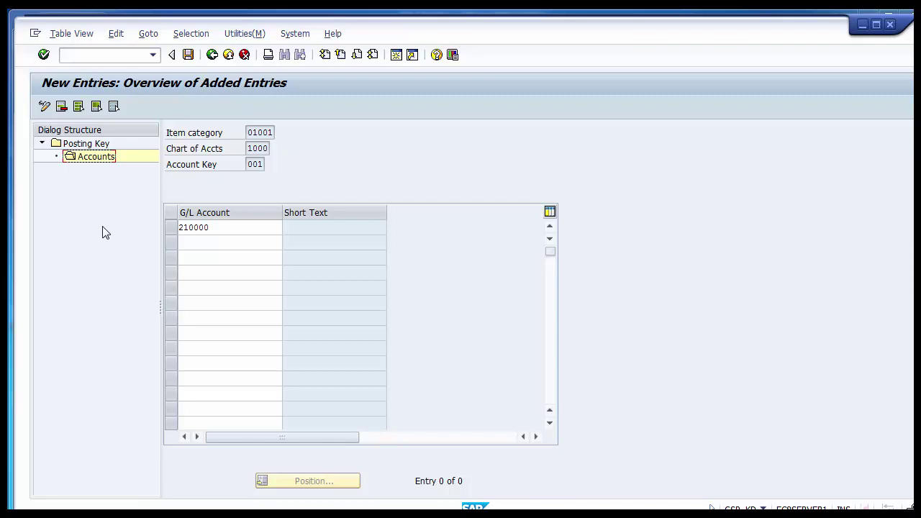
left_click(222, 227)
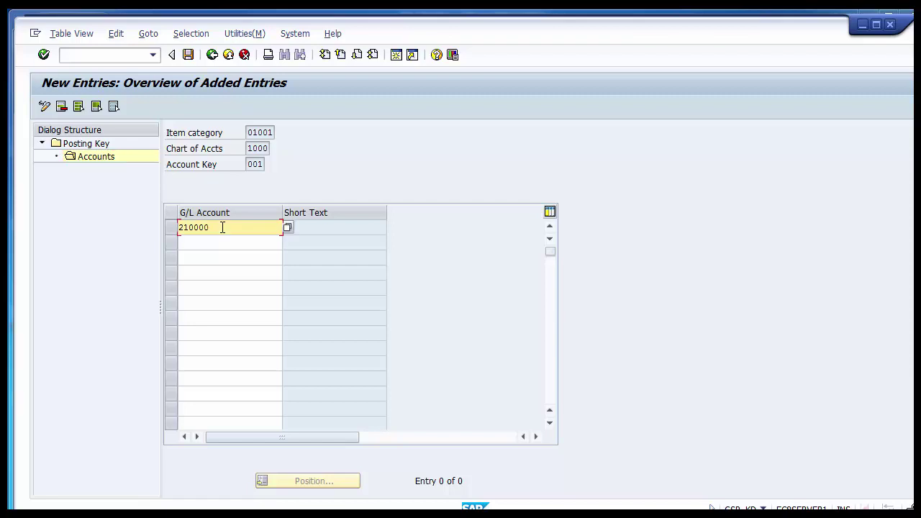
key("Return")
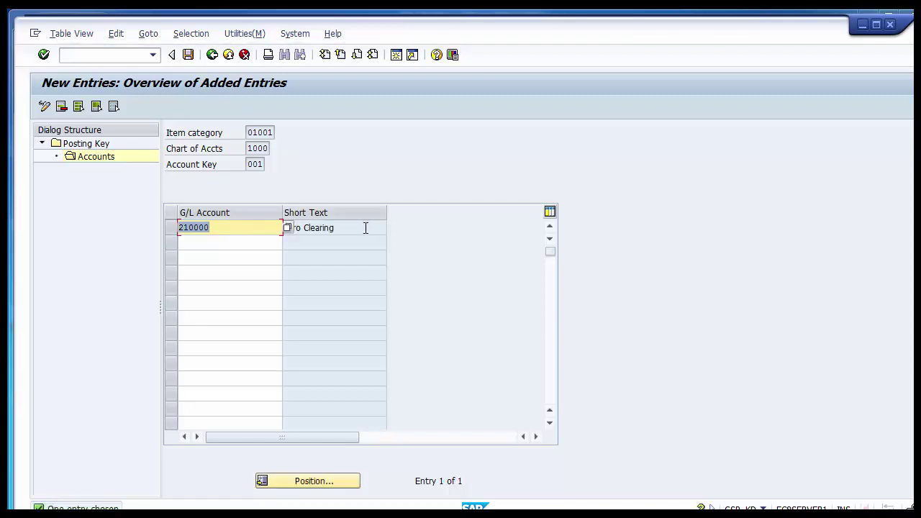
- Save the G/L account assignment for account key 001 and leave the zero-balance clearing account settings
left_click(365, 227)
left_click_drag(338, 228, 281, 228)
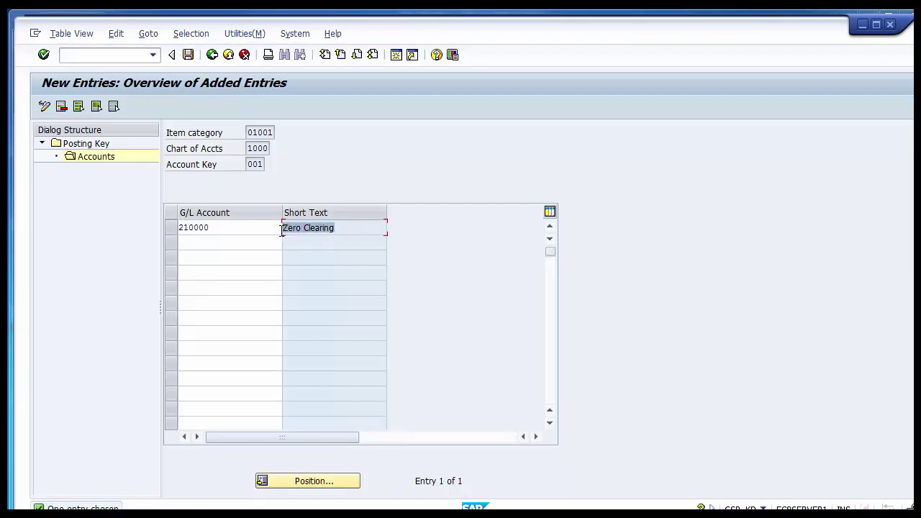
left_click(342, 228)
left_click_drag(341, 228, 188, 228)
left_click(263, 225)
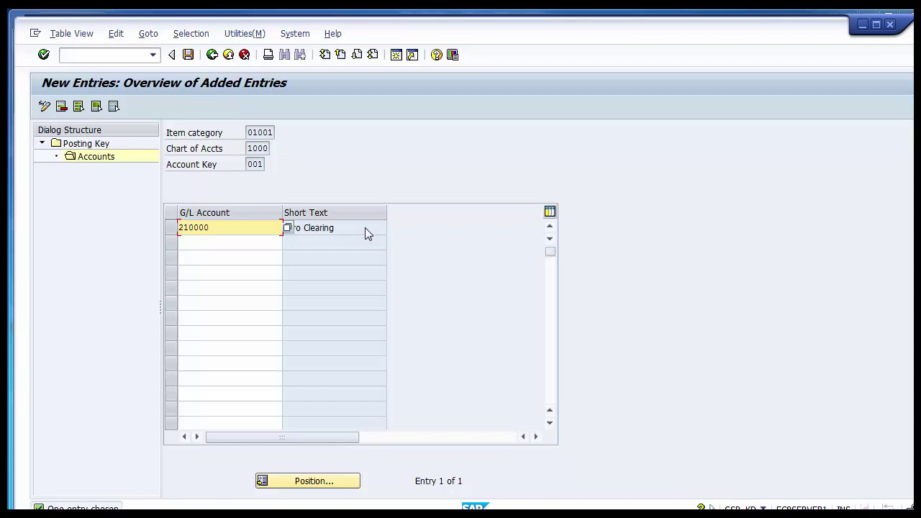
left_click(189, 56)
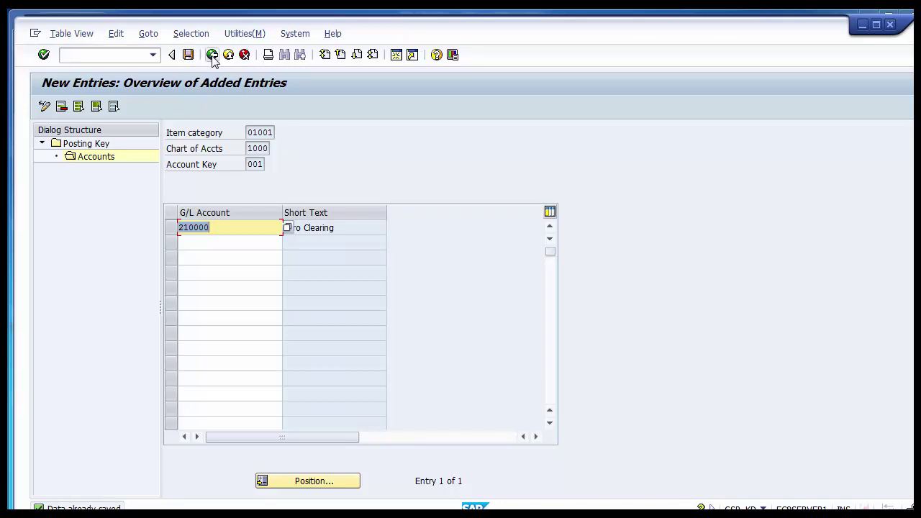
left_click(212, 55)
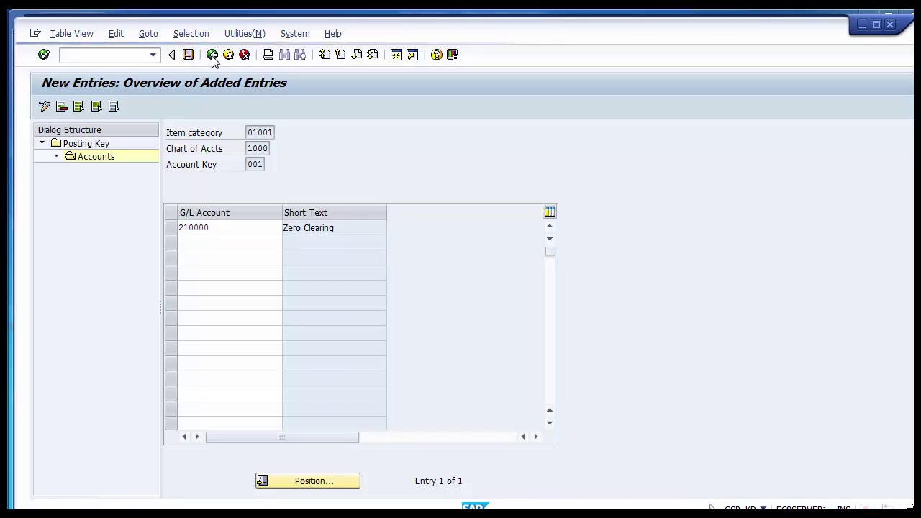
left_click(212, 55)
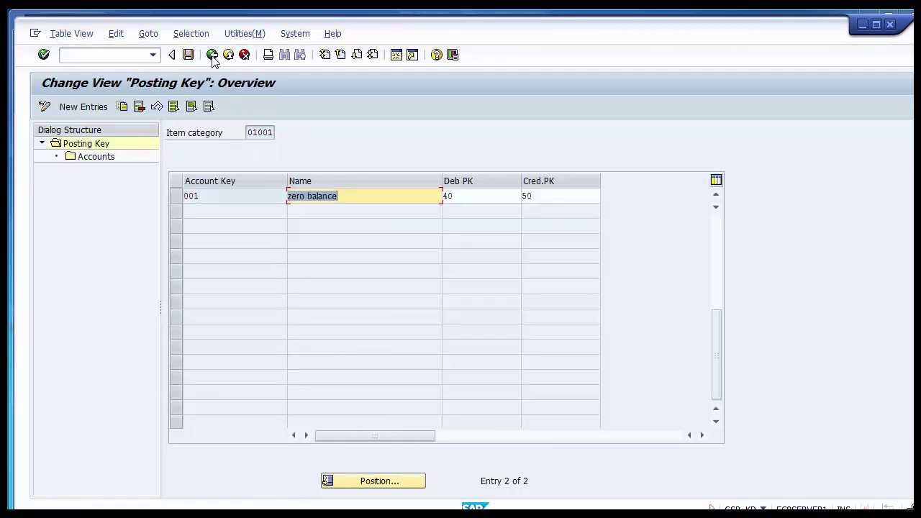
left_click(212, 55)
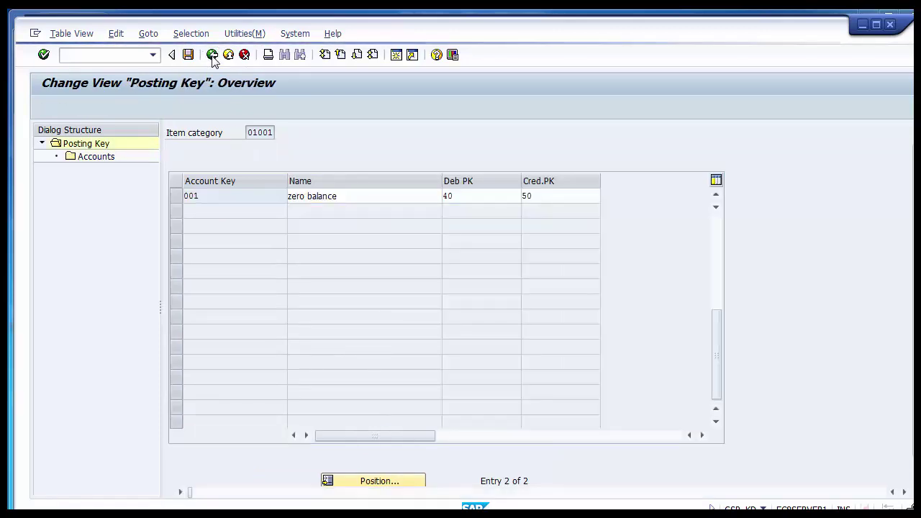
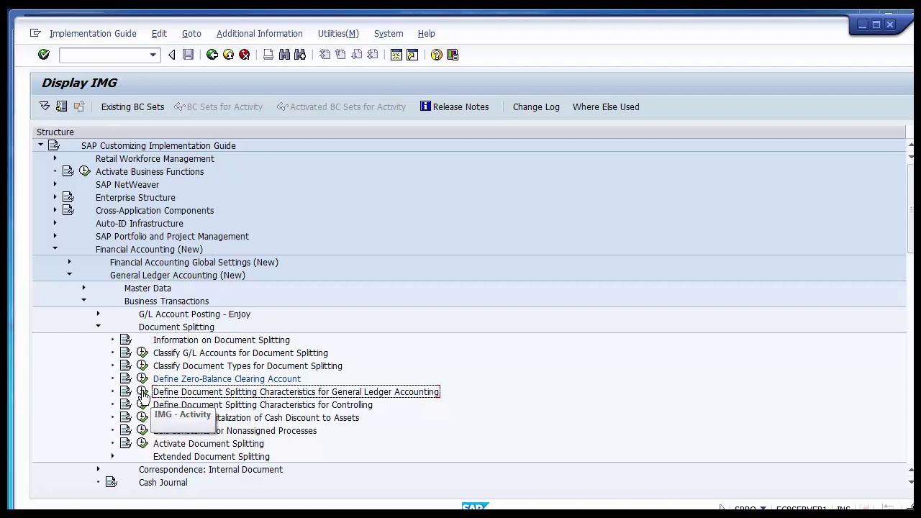
- Open Define Document Splitting Characteristics for General Ledger Accounting and review the Business Area and Profit Center rows
left_click(143, 392)
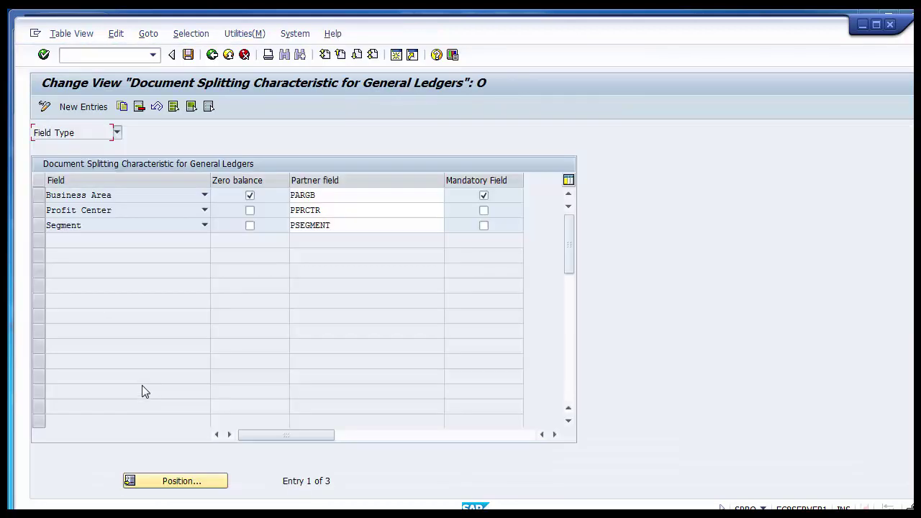
left_click(77, 197)
left_click(78, 205)
left_click(411, 198)
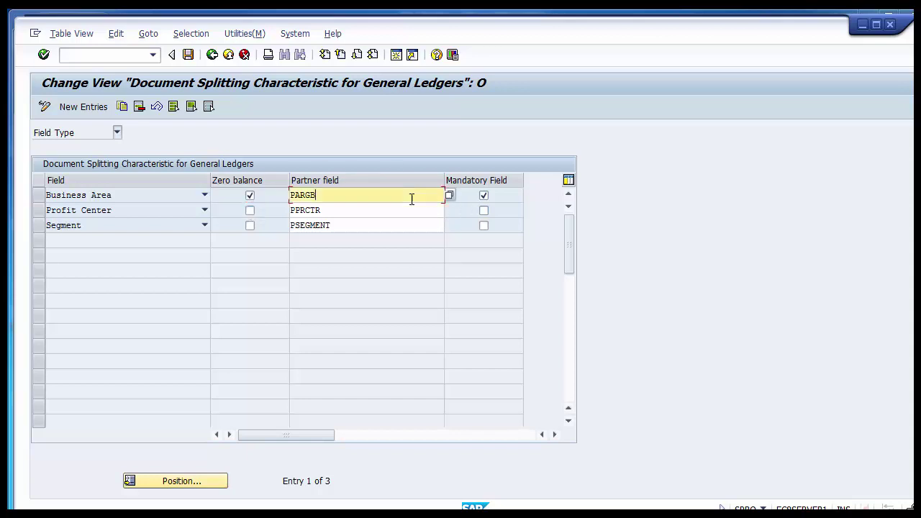
left_click(412, 211)
left_click(410, 199)
- Set the Profit Center characteristic as both zero balance and mandatory field
left_click(484, 210)
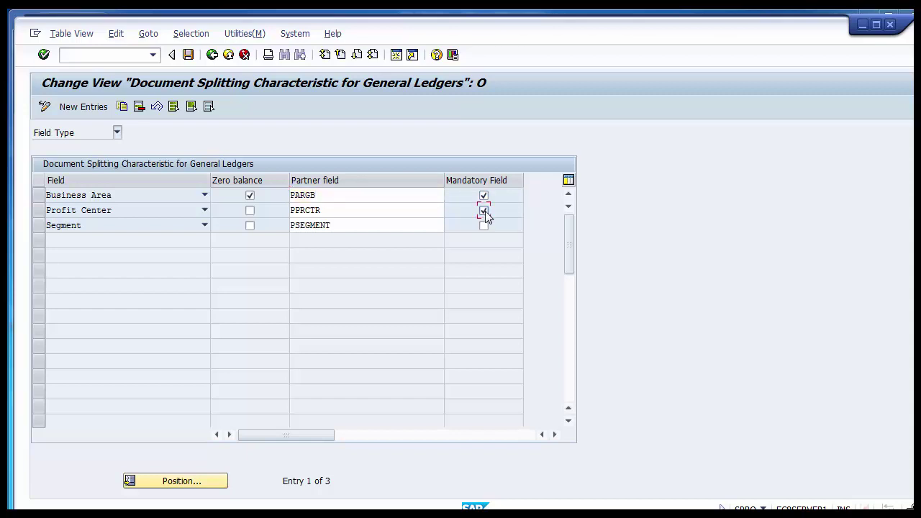
left_click(483, 210)
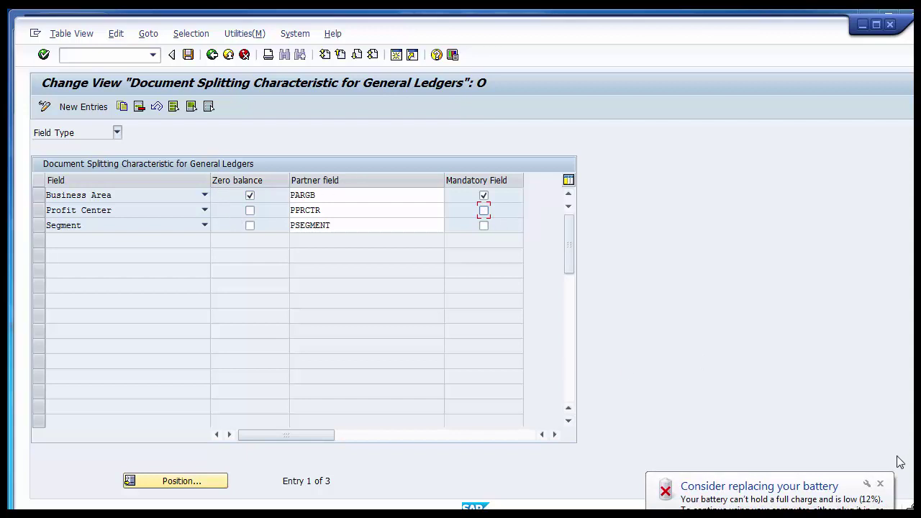
left_click(881, 485)
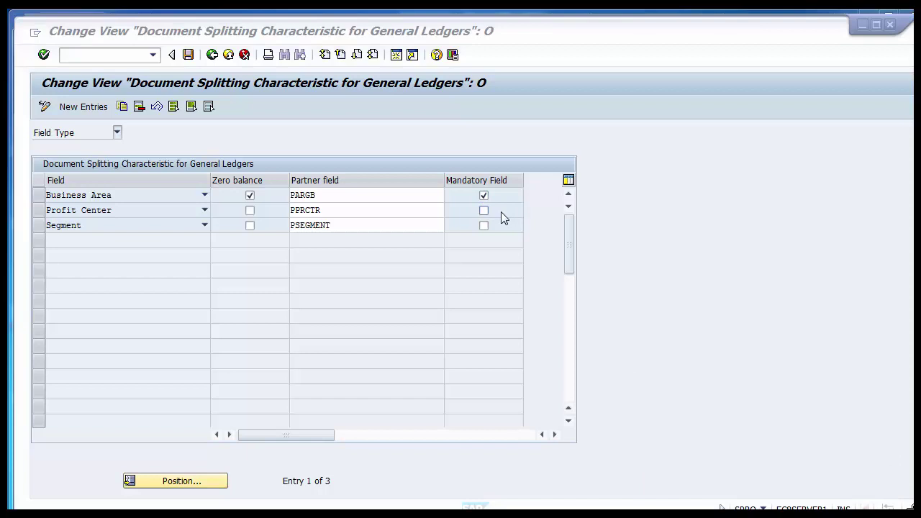
left_click(249, 212)
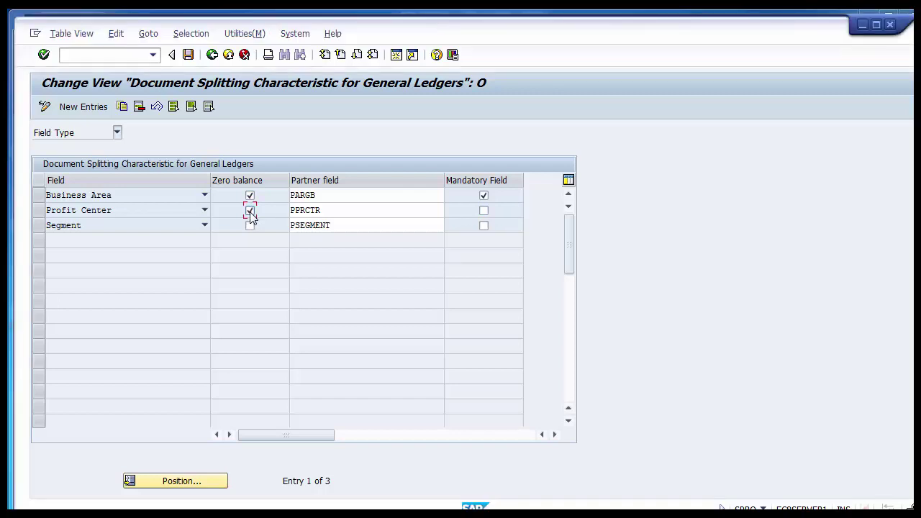
left_click(484, 212)
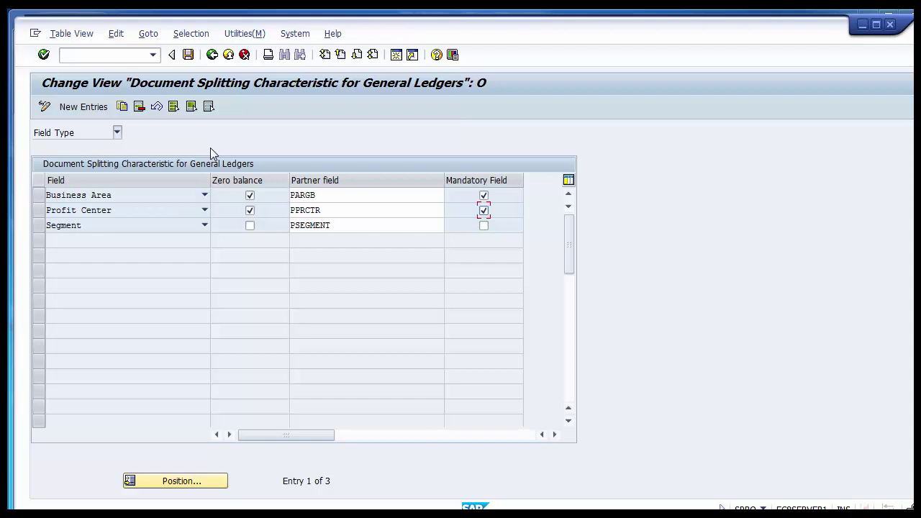
- Save the splitting characteristics under the "FI - New GL configuration" customizing request, accepting the check messages, and exit the activity
left_click(188, 55)
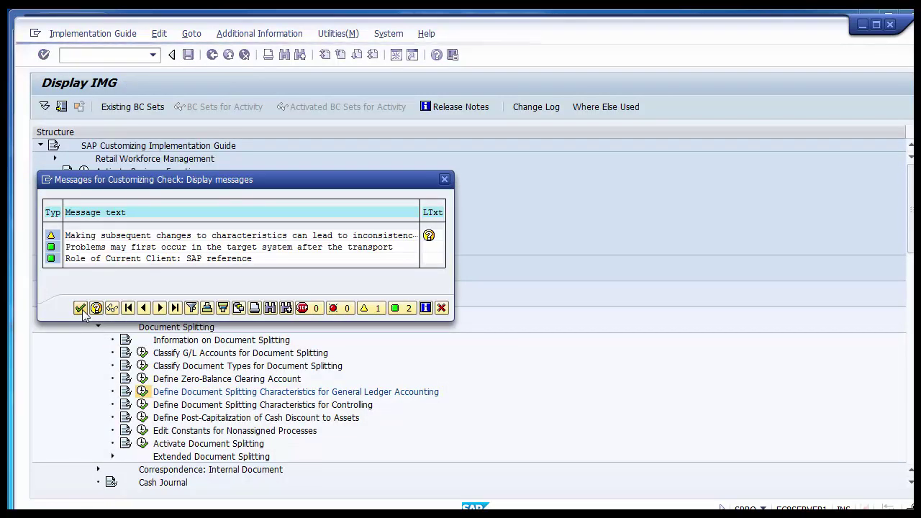
left_click(80, 308)
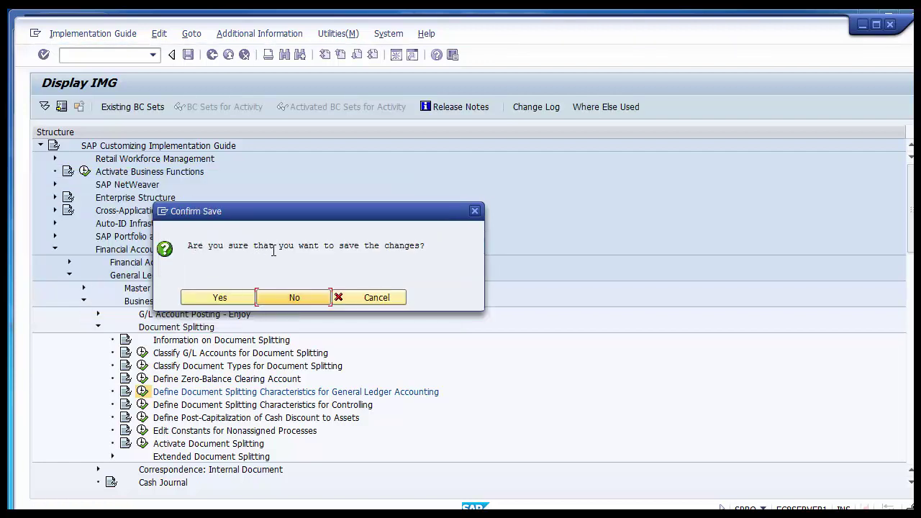
left_click(219, 298)
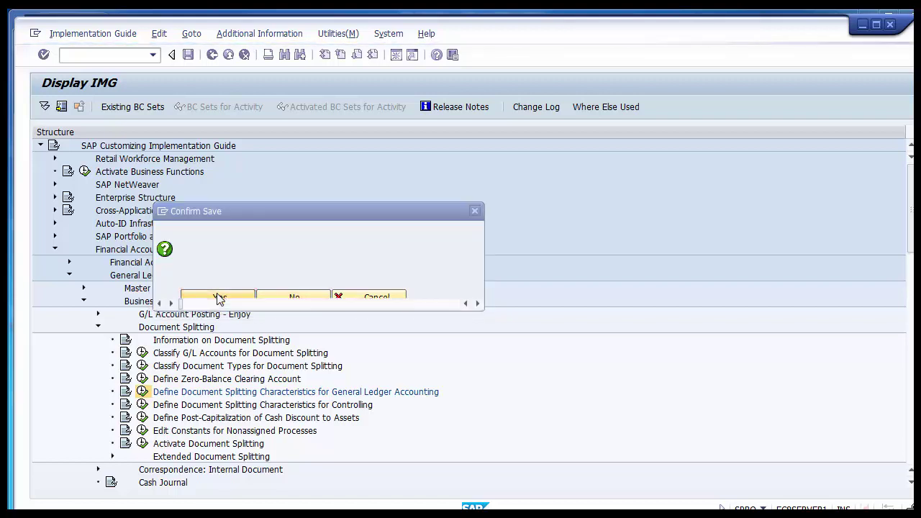
left_click(232, 261)
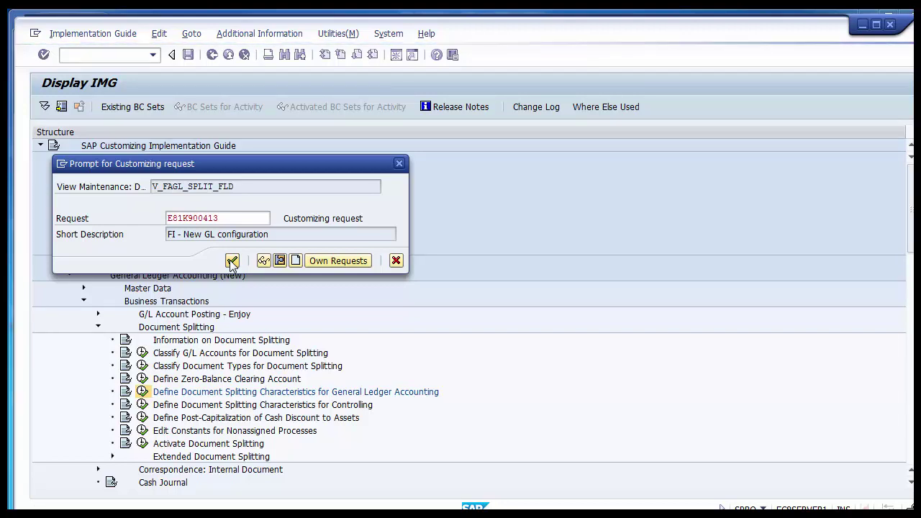
left_click(231, 261)
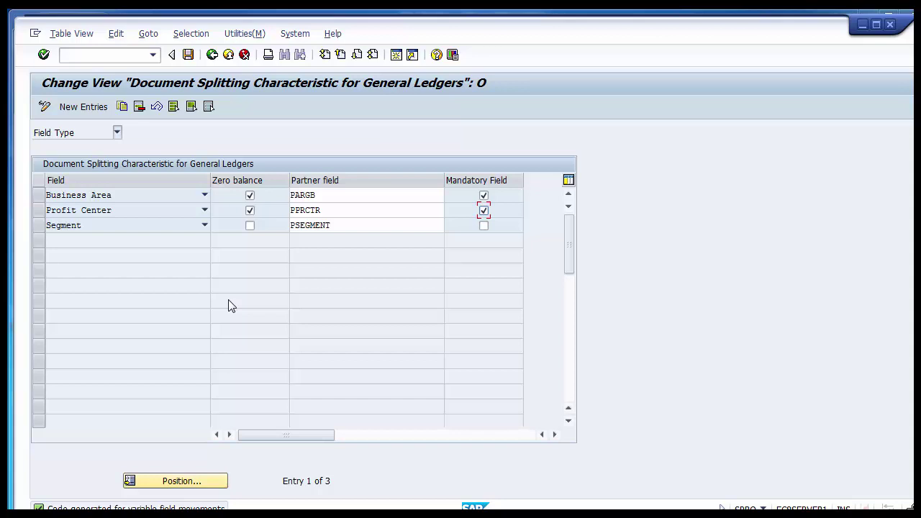
left_click(227, 57)
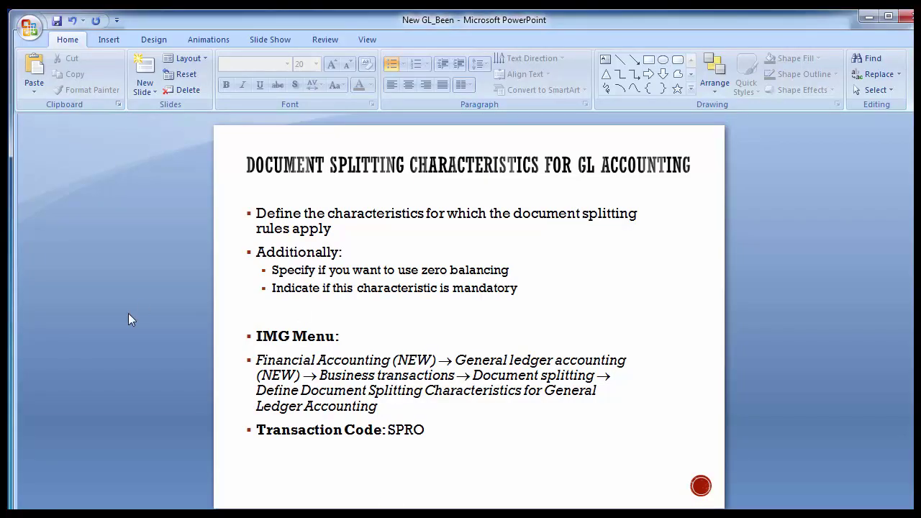
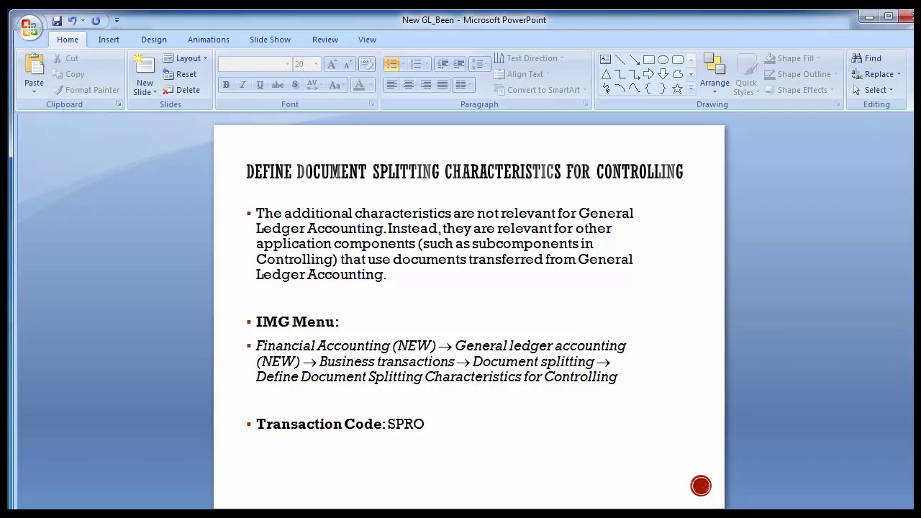
- Switch to the SAP window and open the SAP Reference IMG through transaction SPRO
left_click(454, 481)
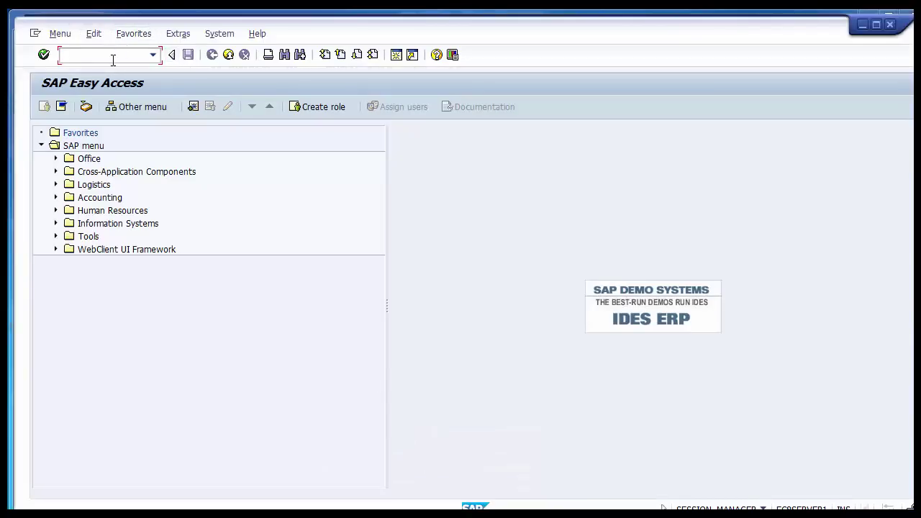
type("spro")
key("Return")
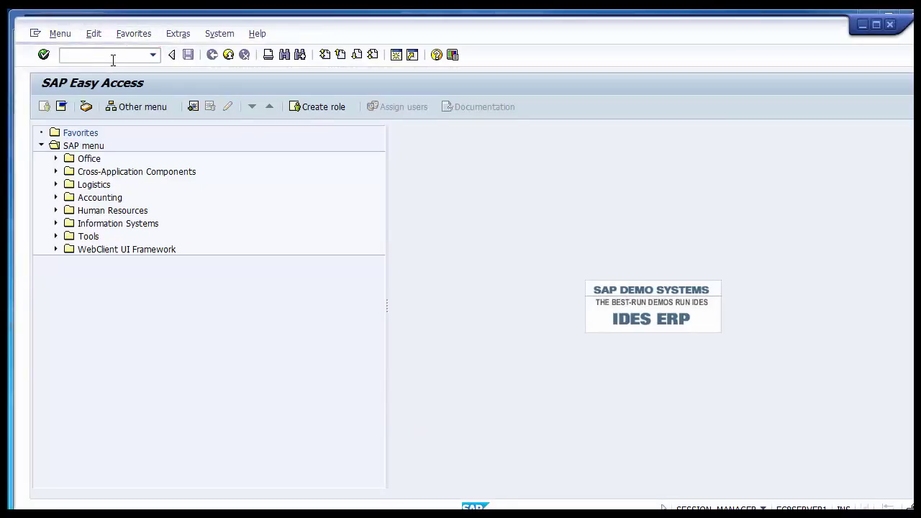
left_click(101, 107)
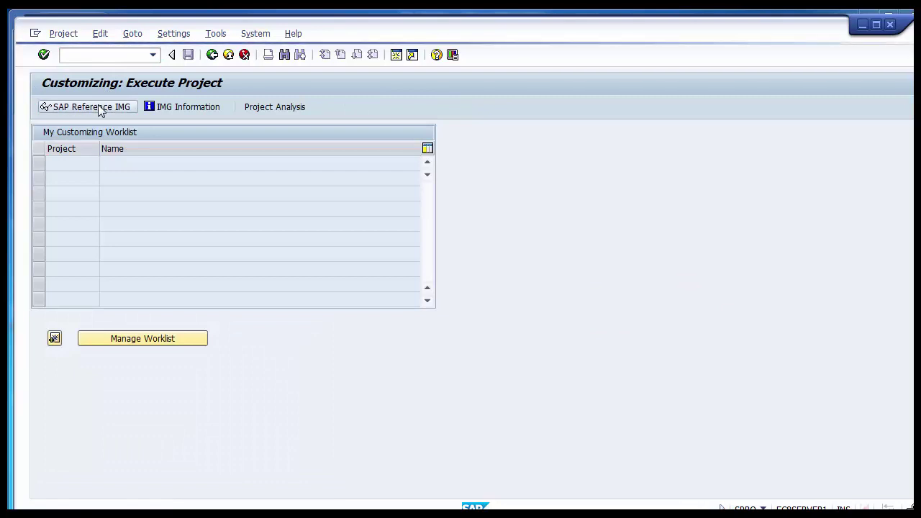
- Expand Financial Accounting (New), General Ledger Accounting (New), Business Transactions and Document Splitting in the IMG structure
left_click(129, 250)
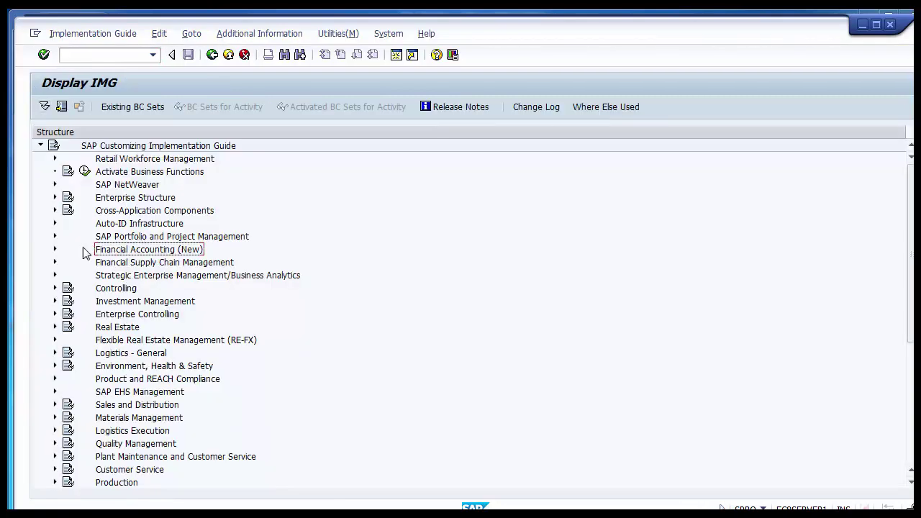
left_click(56, 249)
left_click(121, 280)
left_click(69, 276)
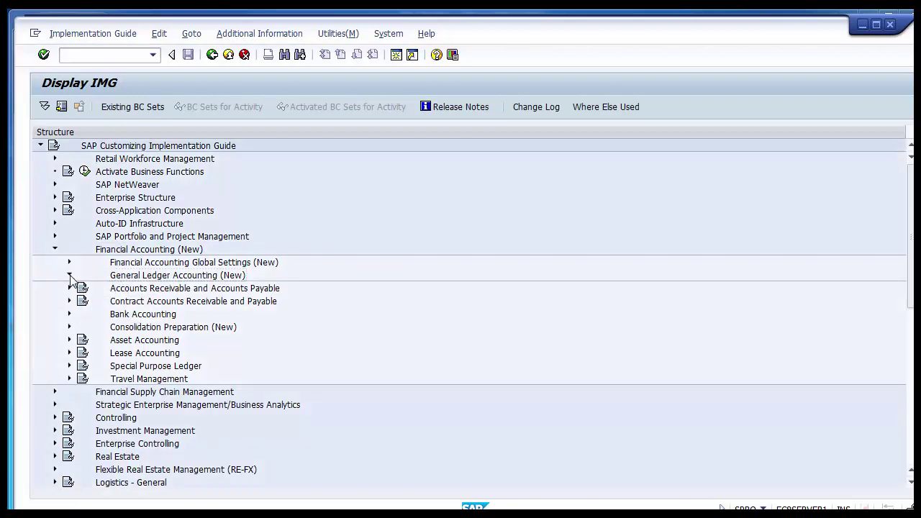
left_click(127, 302)
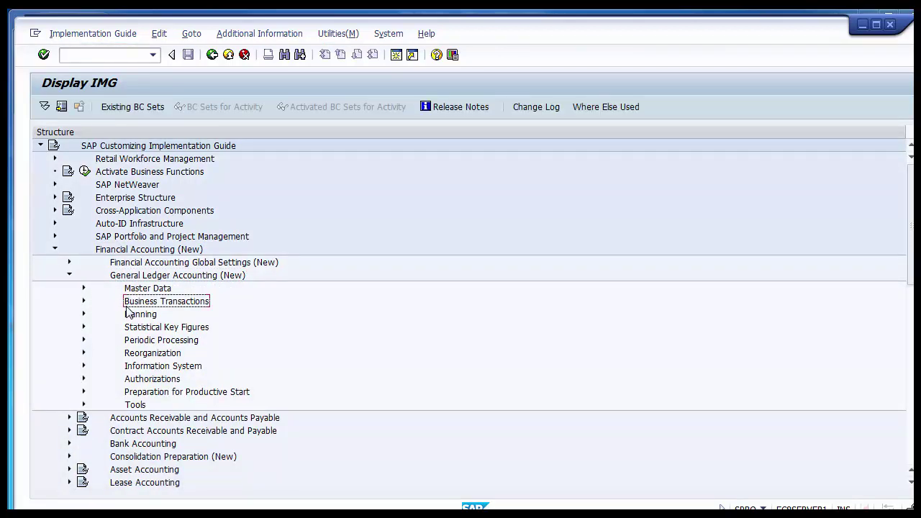
left_click(84, 301)
left_click(167, 330)
left_click(99, 327)
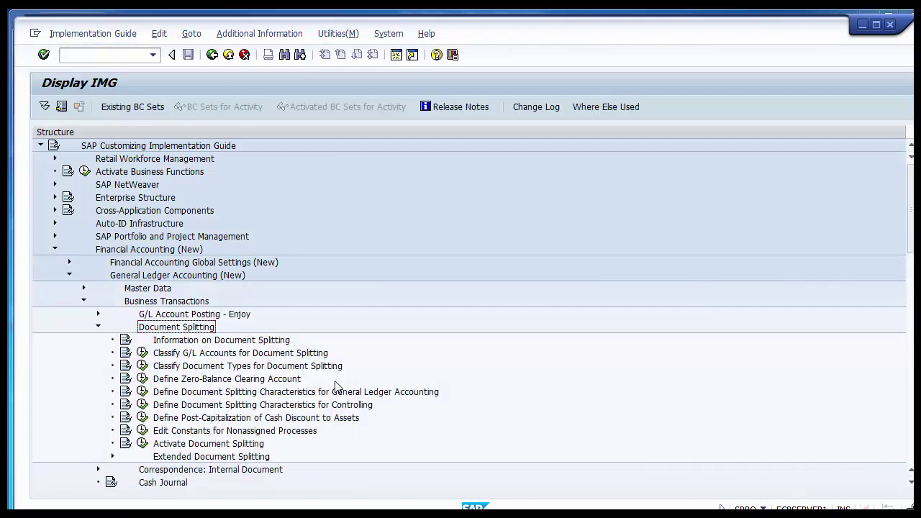
- Open the Define Document Splitting Characteristics for Controlling activity in the IMG
left_click(346, 393)
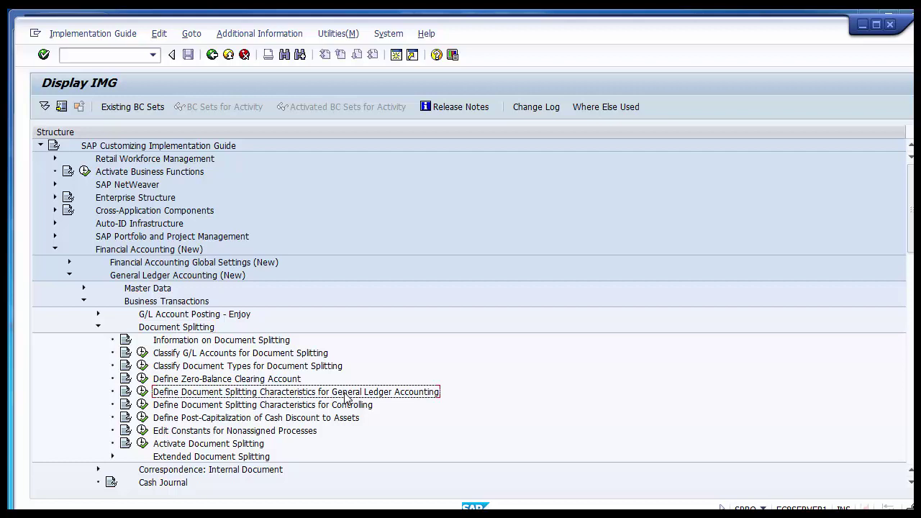
left_click(307, 407)
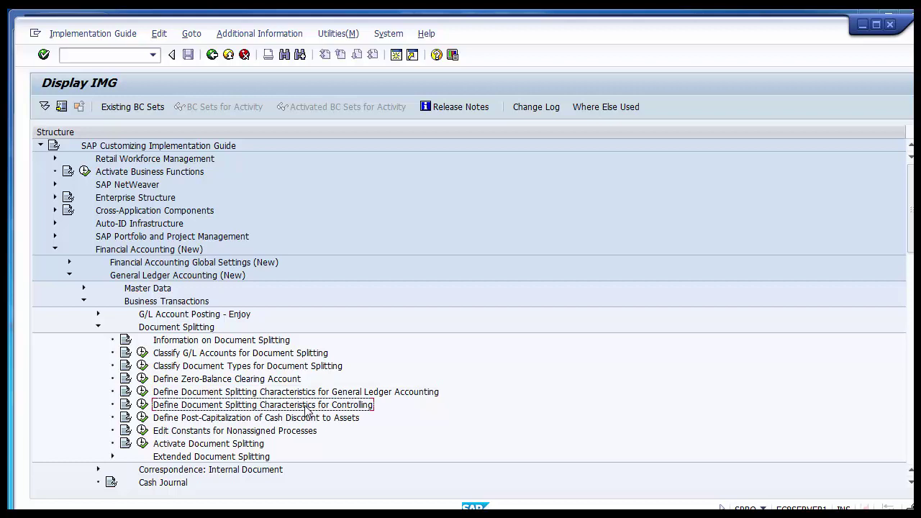
left_click(143, 407)
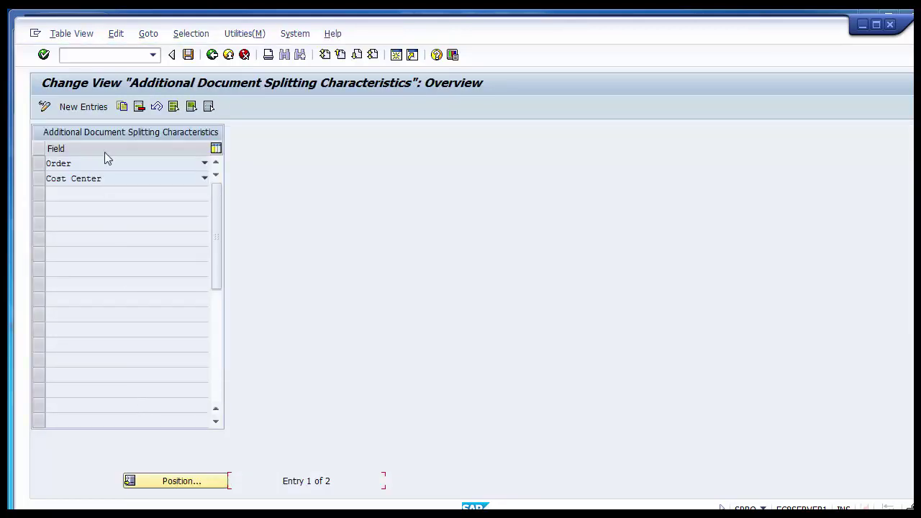
- Review the Order and Cost Center entries in the additional document splitting characteristics and their available field values, and exit the activity
left_click(115, 163)
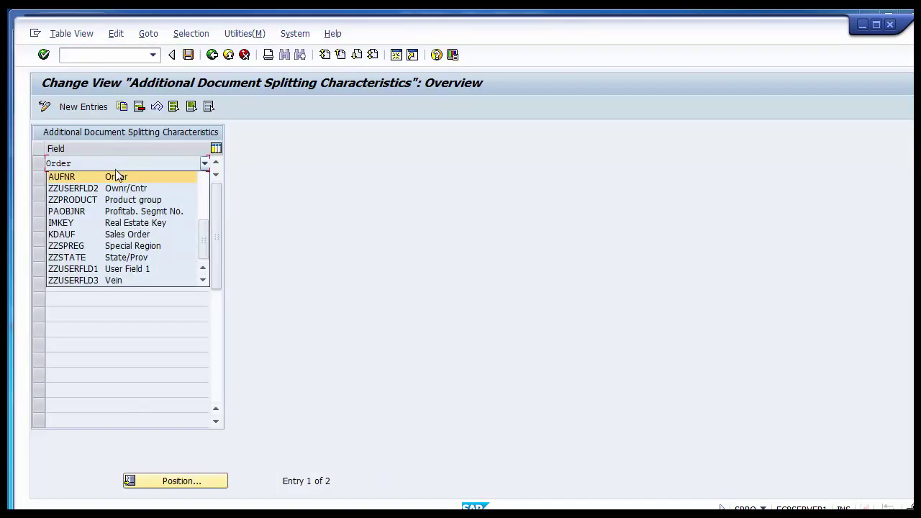
left_click(113, 156)
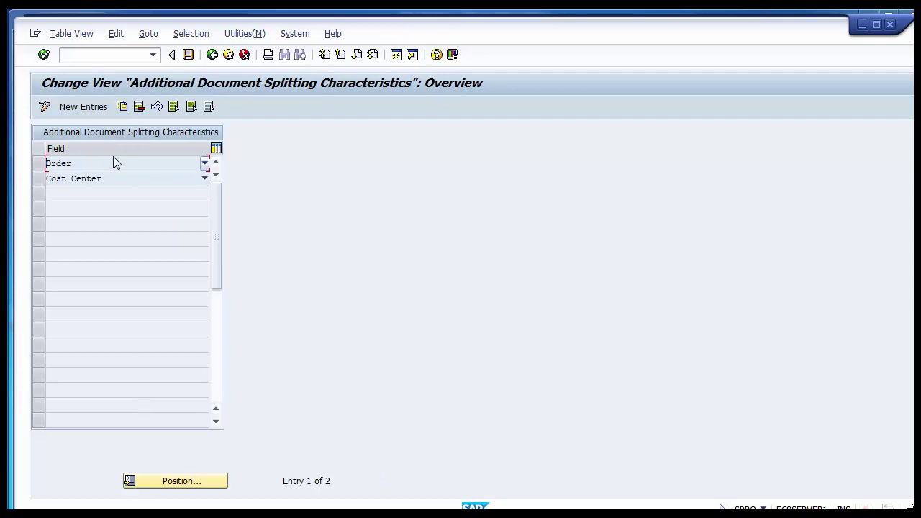
left_click(39, 164)
left_click(40, 179)
left_click(40, 179)
left_click(38, 167)
left_click(204, 178)
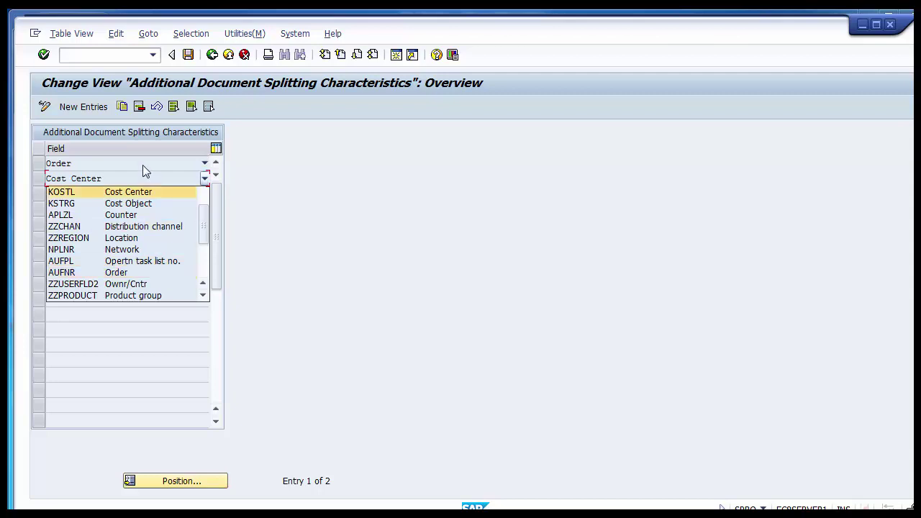
left_click(269, 284)
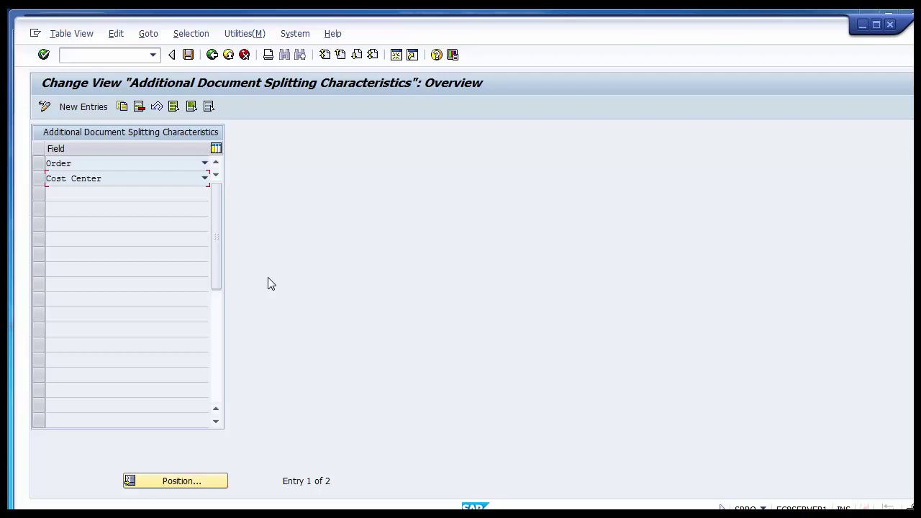
left_click(212, 55)
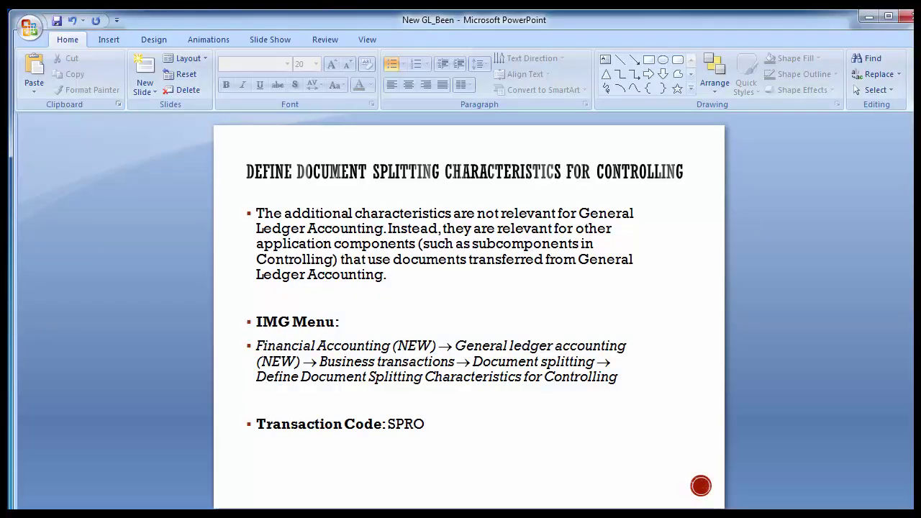
- Show the Activate Document Splitting slide, switch to the SAP Display IMG window and open the Activate Document Splitting activity
key("Page_Down")
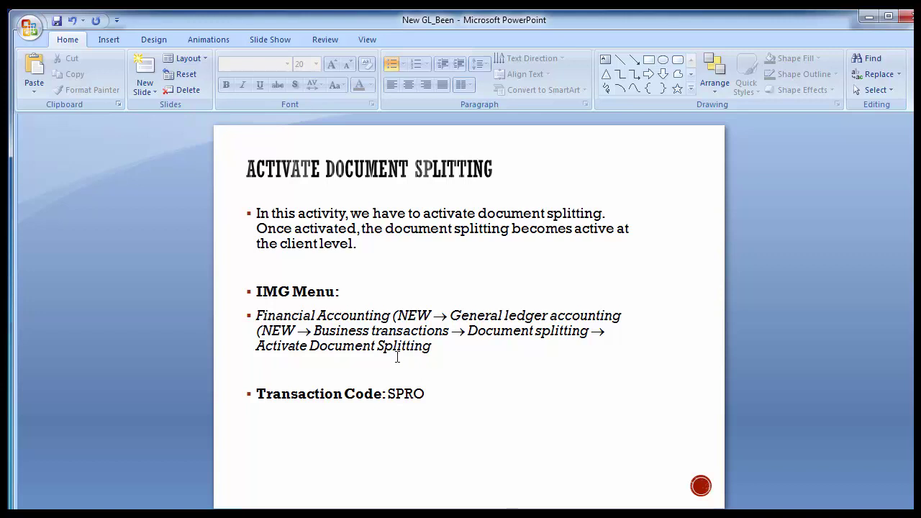
mouse_move(352, 512)
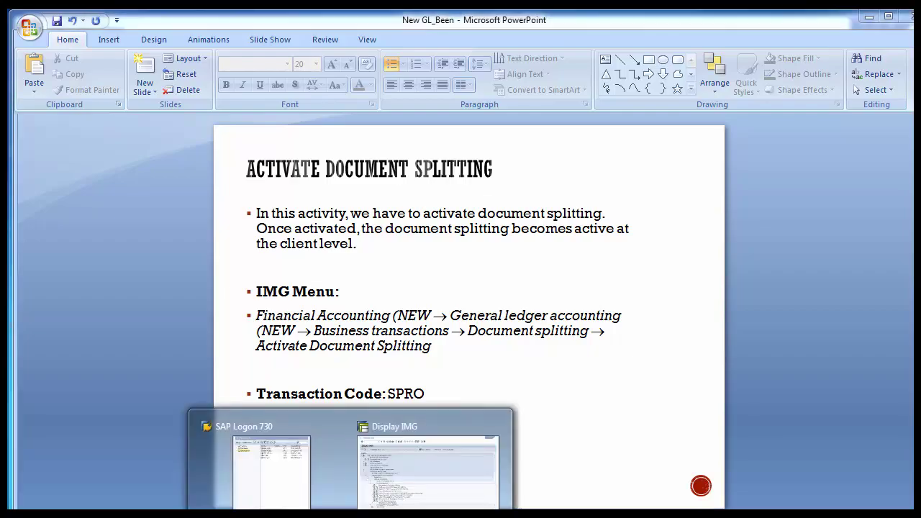
left_click(398, 472)
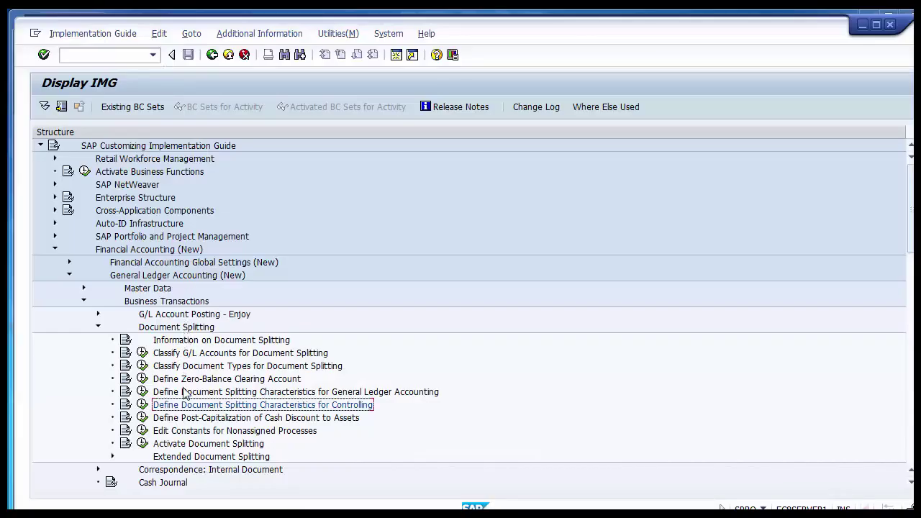
left_click(189, 445)
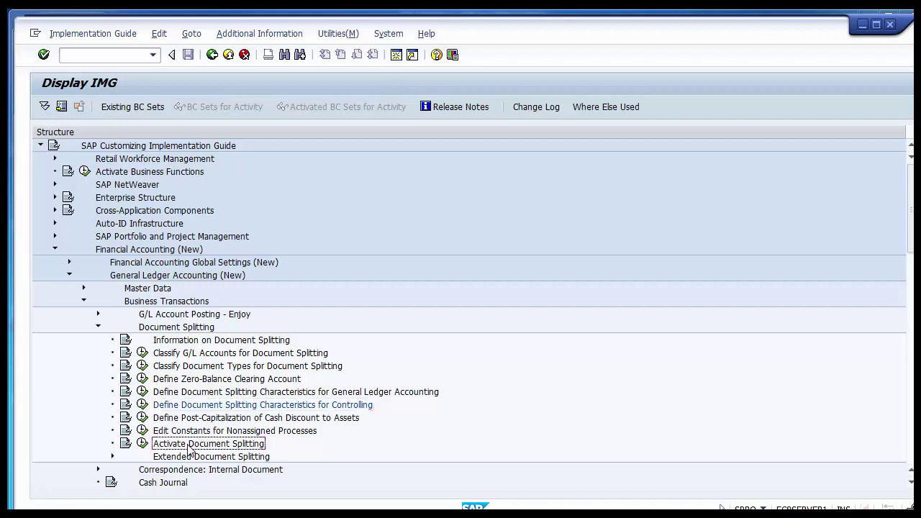
left_click(143, 444)
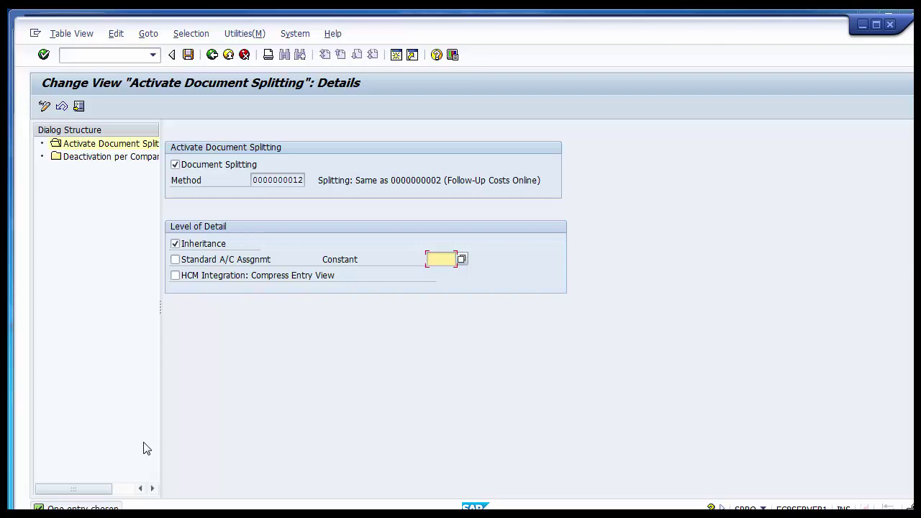
- Deactivate Document Splitting, look at the assigned method, and reactivate Document Splitting
left_click(193, 170)
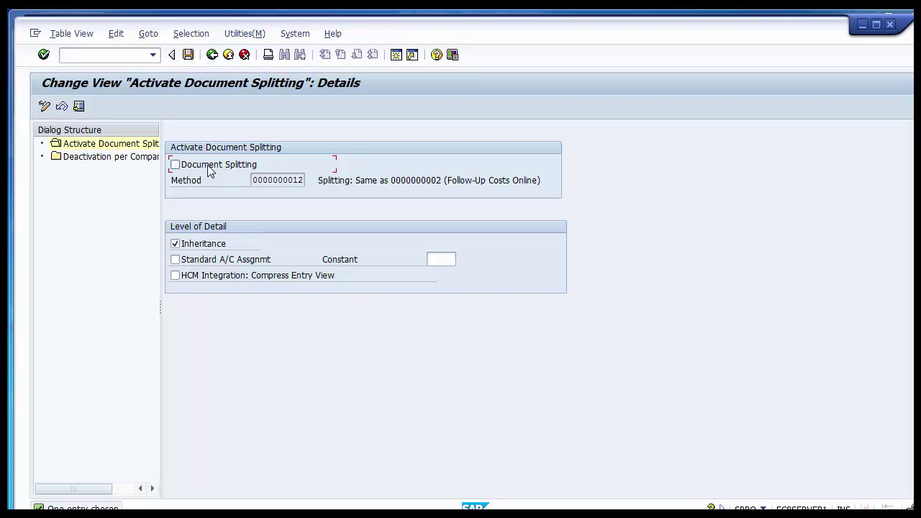
left_click(254, 180)
left_click_drag(254, 181, 305, 181)
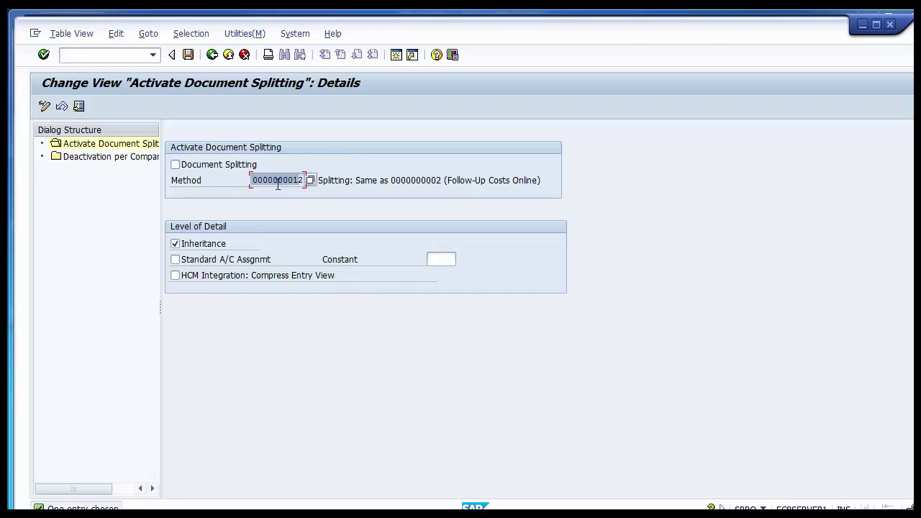
left_click_drag(249, 183, 301, 185)
left_click(191, 166)
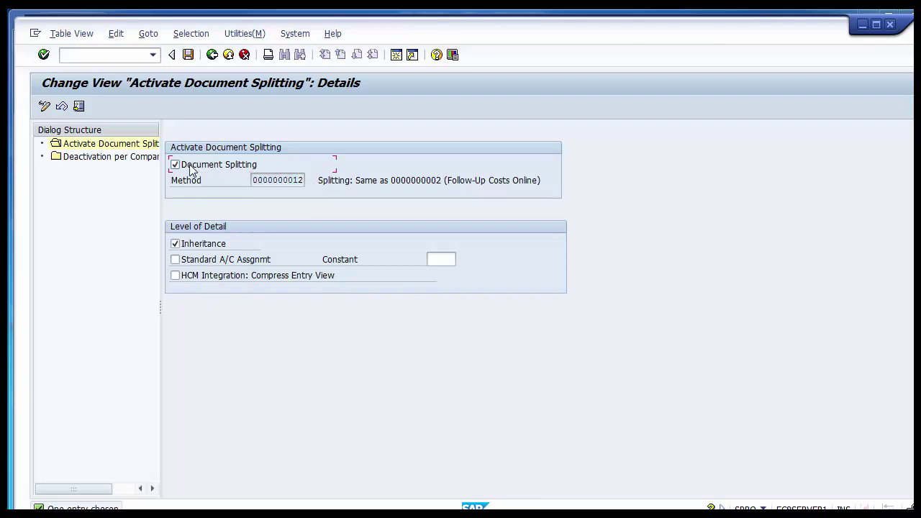
- Examine the splitting method and the Inheritance and Constant settings in the level of detail
double_click(300, 180)
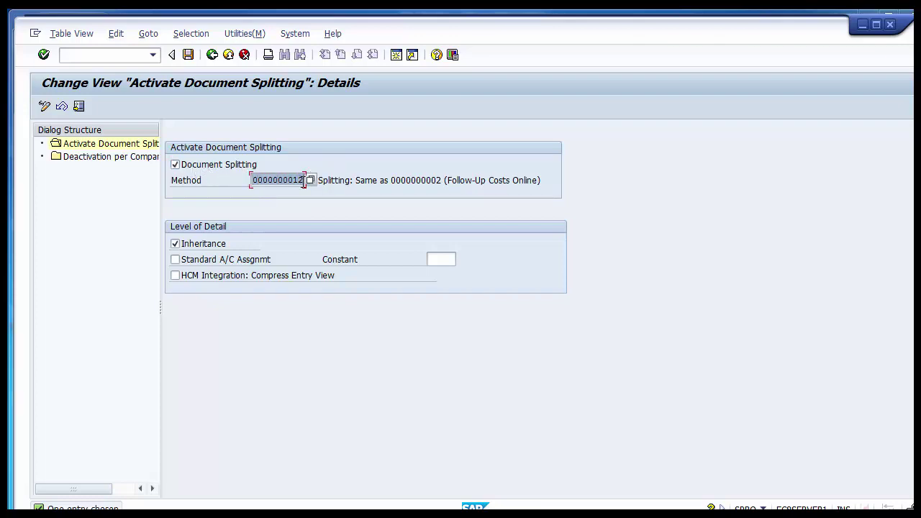
left_click(303, 180)
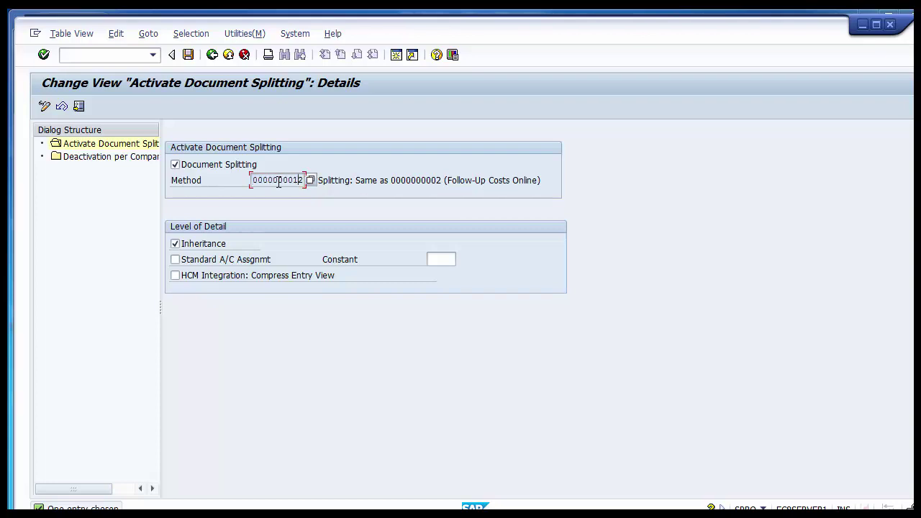
left_click_drag(254, 180, 312, 177)
key("Tab")
left_click(205, 248)
left_click(436, 260)
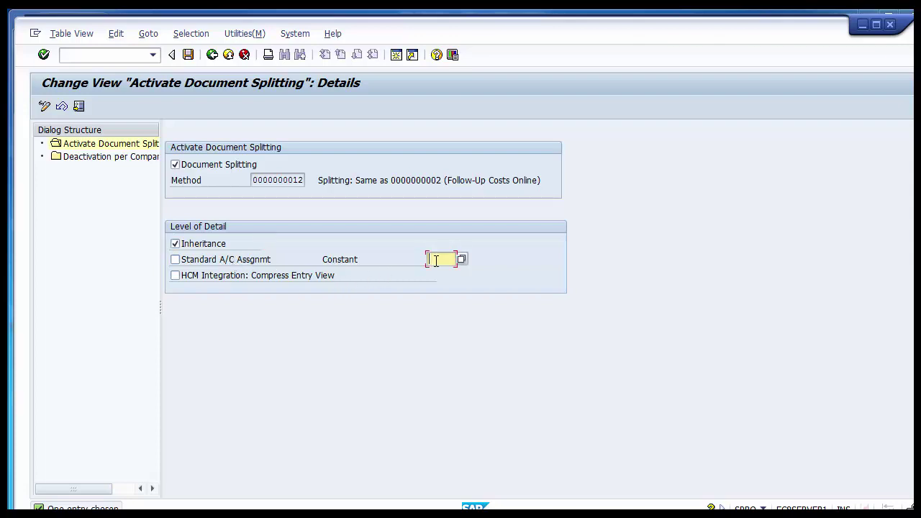
- Save the settings with Document Splitting active and HCM Integration: Compress Entry View off, and return to the IMG
left_click(334, 275)
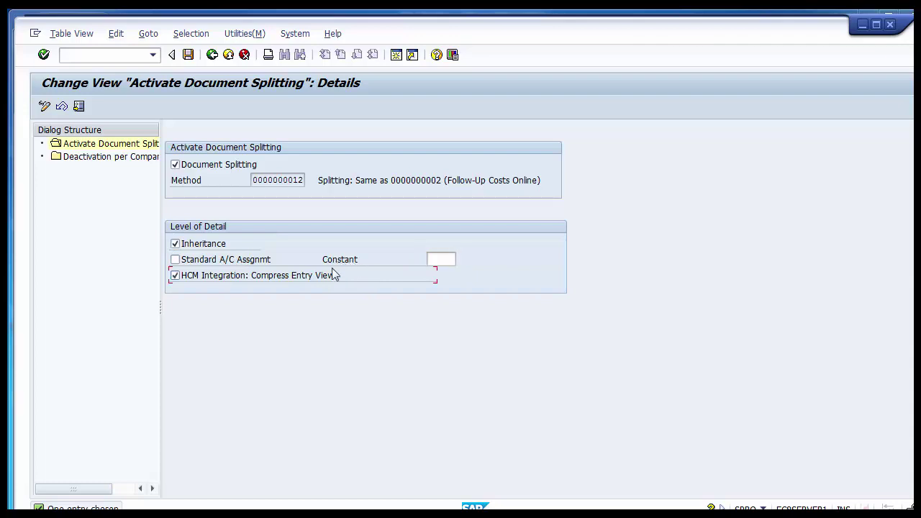
left_click(334, 275)
left_click(228, 169)
left_click(229, 170)
left_click(188, 55)
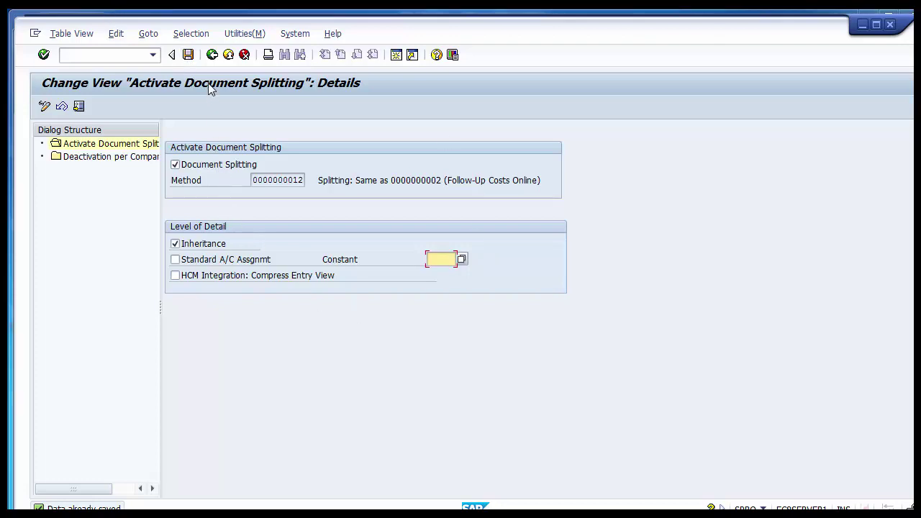
left_click(212, 55)
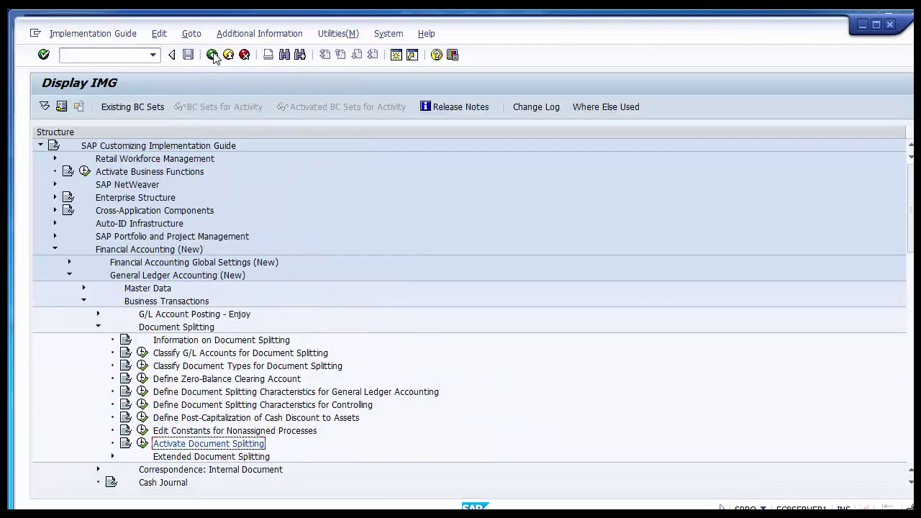
- Reopen Activate Document Splitting, review the Deactivation per Company Code overview for company code 1200, and return to the IMG
left_click(143, 445)
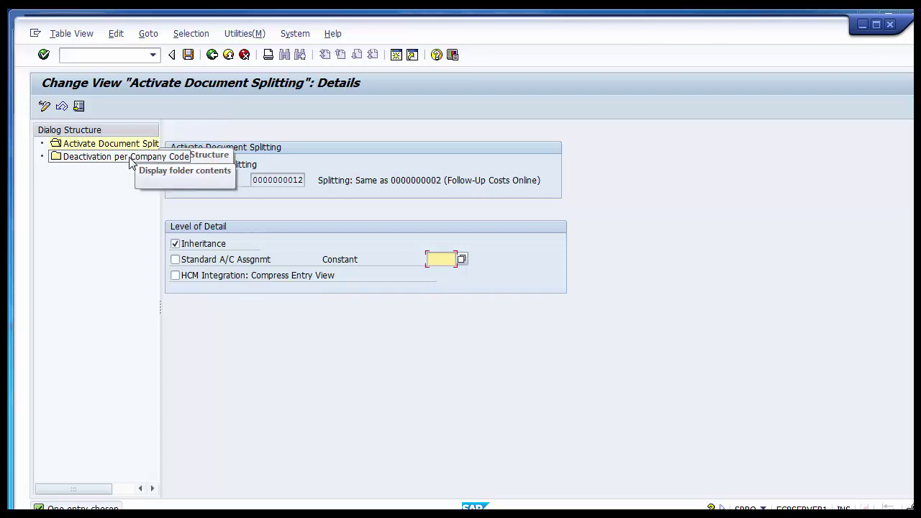
double_click(63, 163)
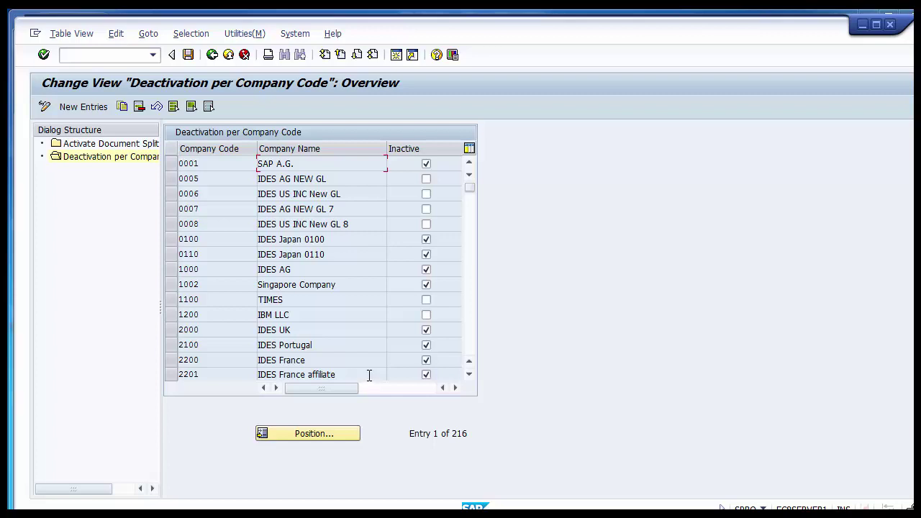
left_click(427, 316)
left_click(212, 56)
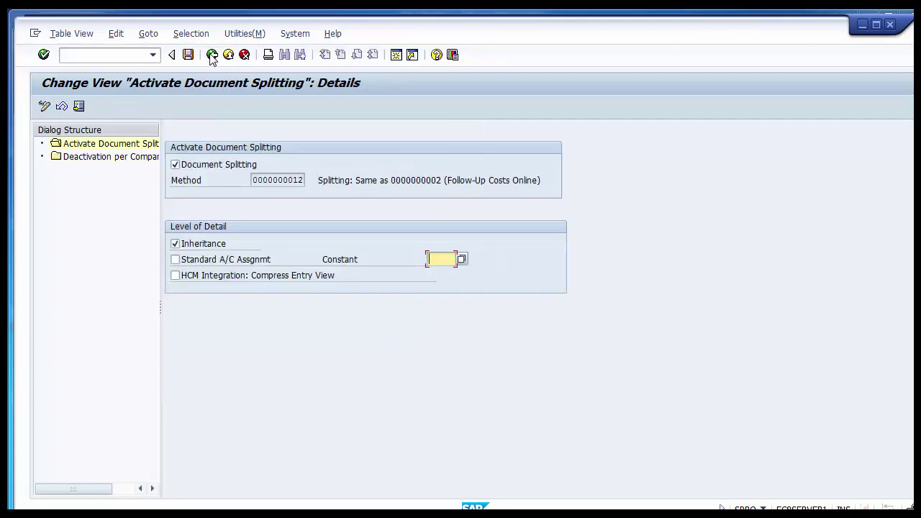
left_click(212, 55)
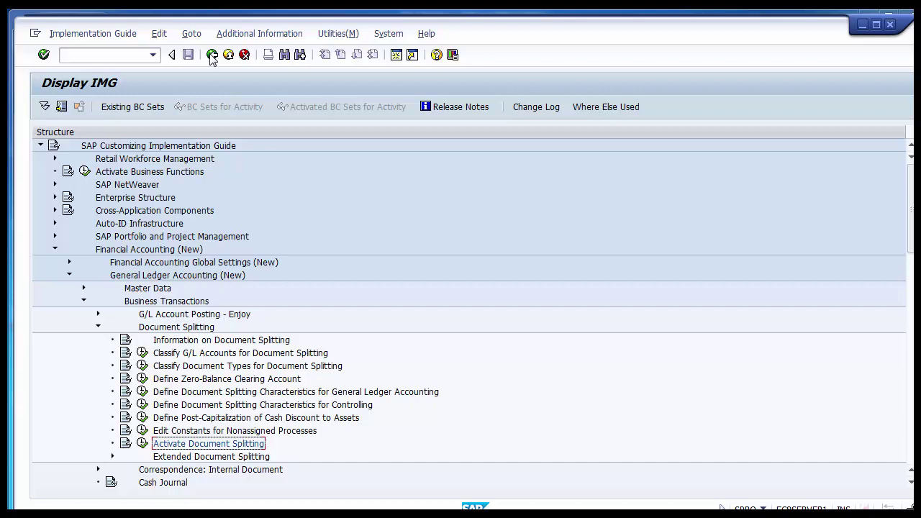
- Run through the Document Splitting activities in the IMG, and switch to PowerPoint to show the Extended Document Splitting slide
left_click(243, 354)
key("Down")
key("Down")
key("Down")
key("Down")
key("Down")
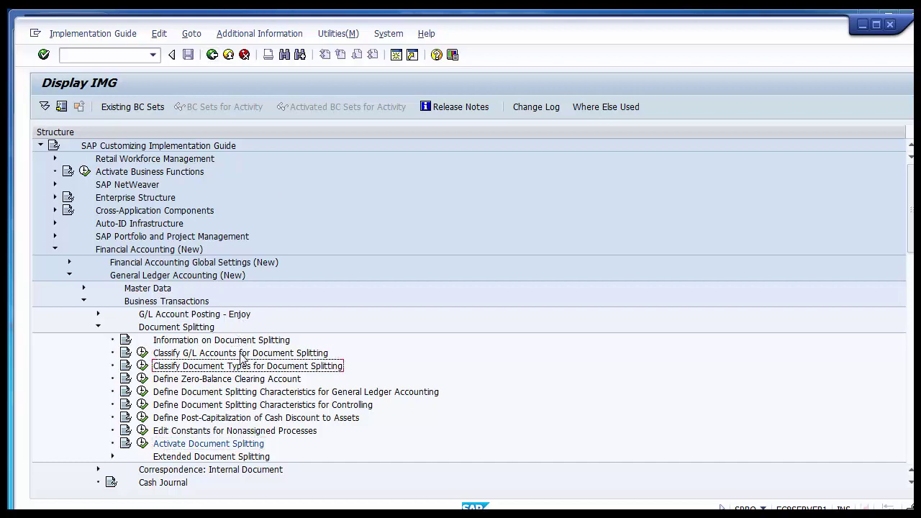
key("Down")
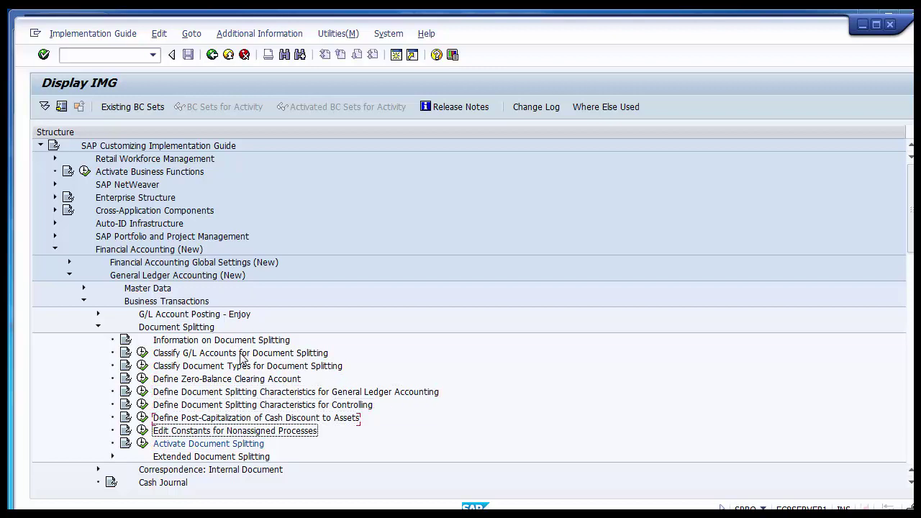
key("Down")
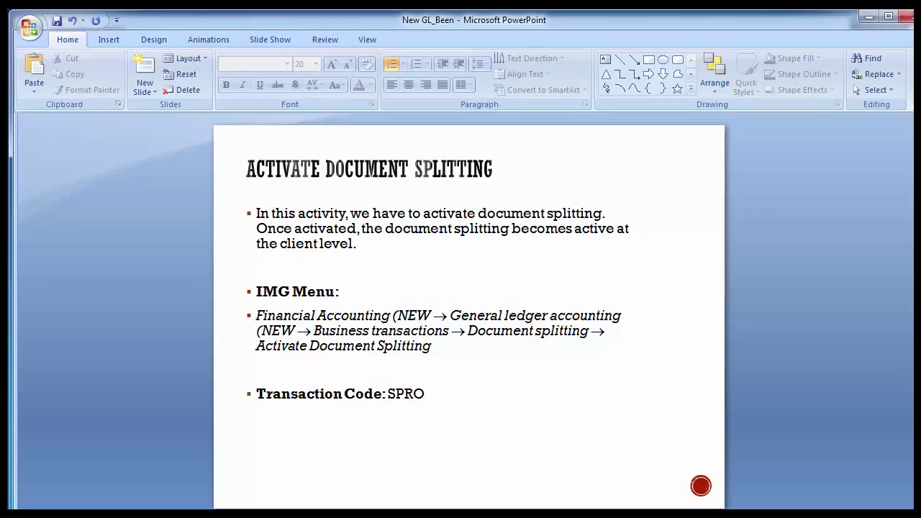
key("Page_Down")
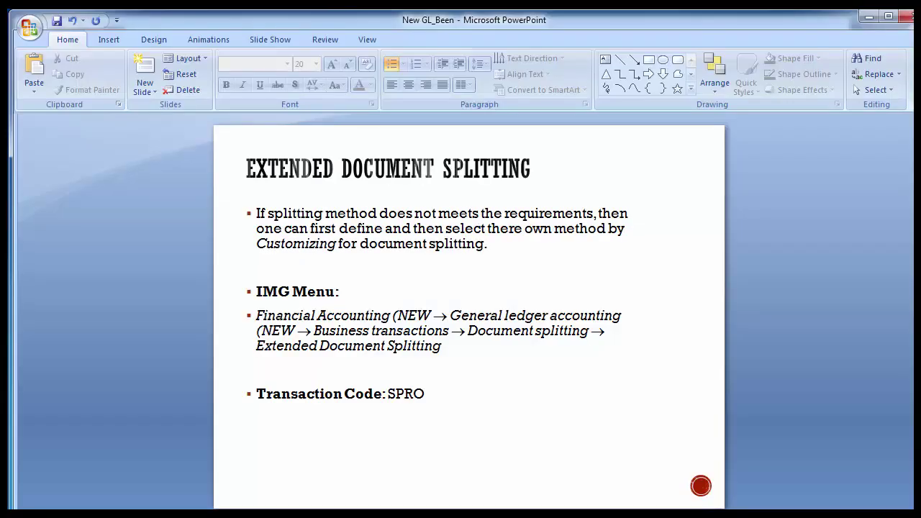